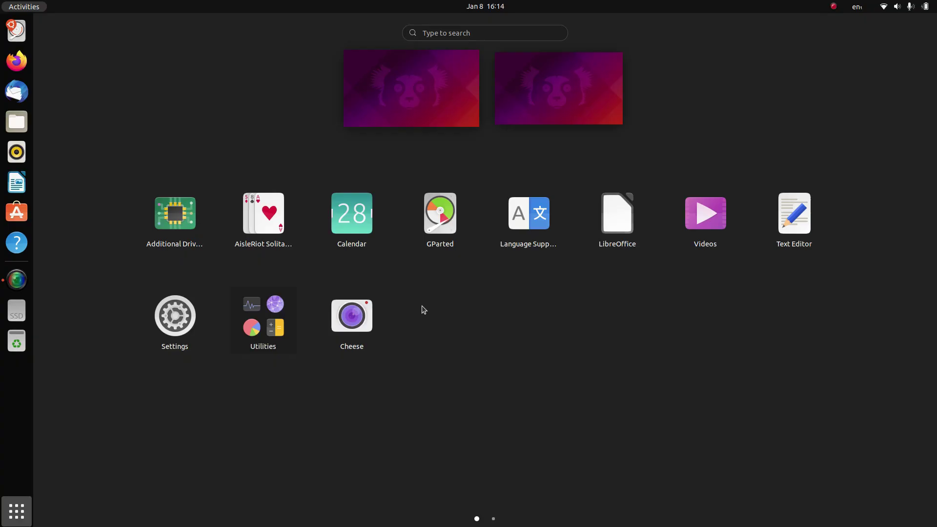
pyautogui.write('fir')
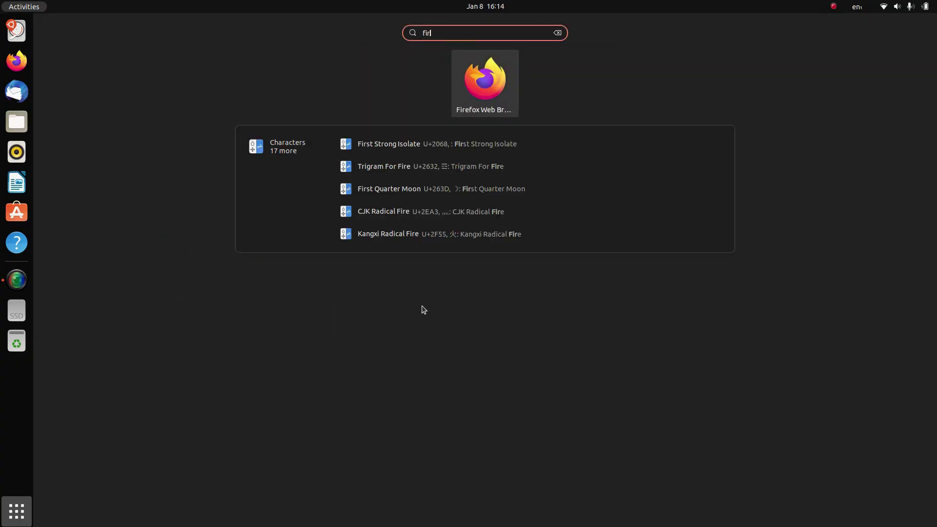
pyautogui.press('BackSpace')
pyautogui.press('BackSpace')
pyautogui.press('BackSpace')
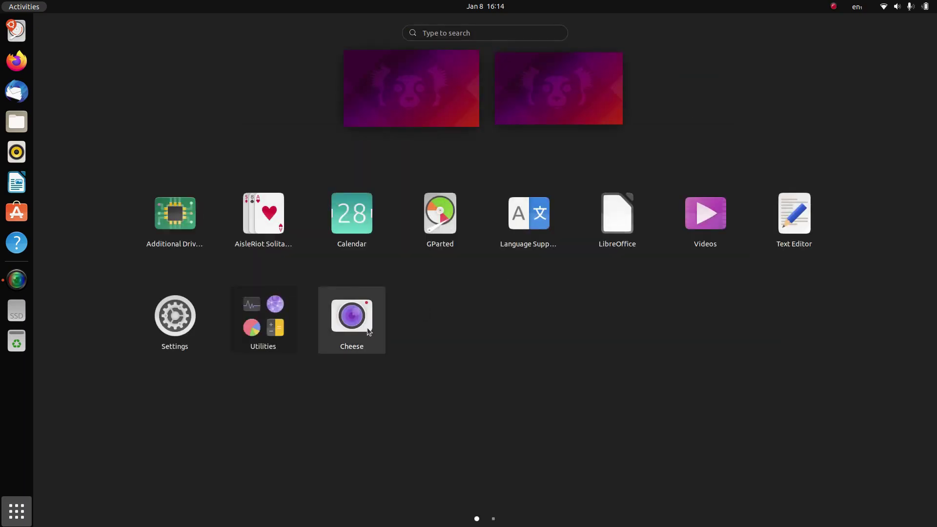
# - In Software & Updates, enable community-maintained free and open-source software (universe), and reload the available software information
pyautogui.scroll(-1, 364, 322)
pyautogui.click(361, 187)
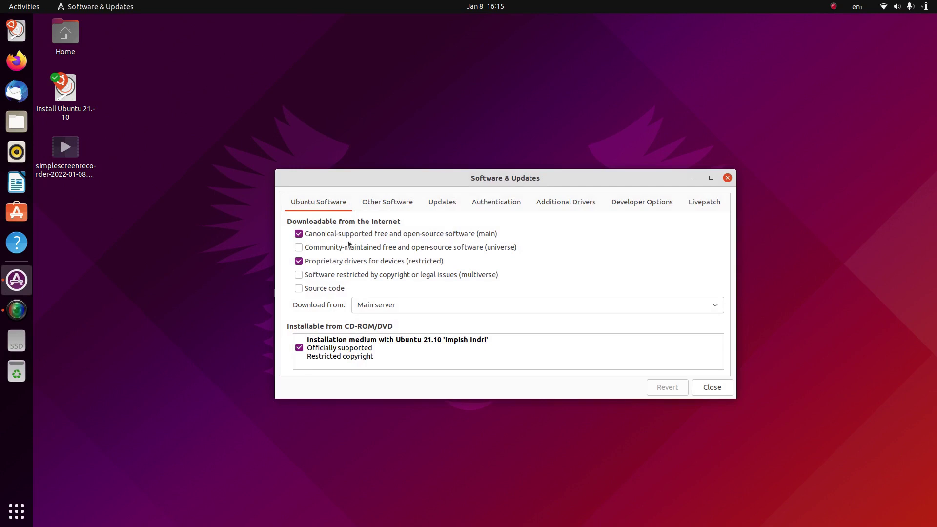
pyautogui.click(347, 246)
pyautogui.click(704, 390)
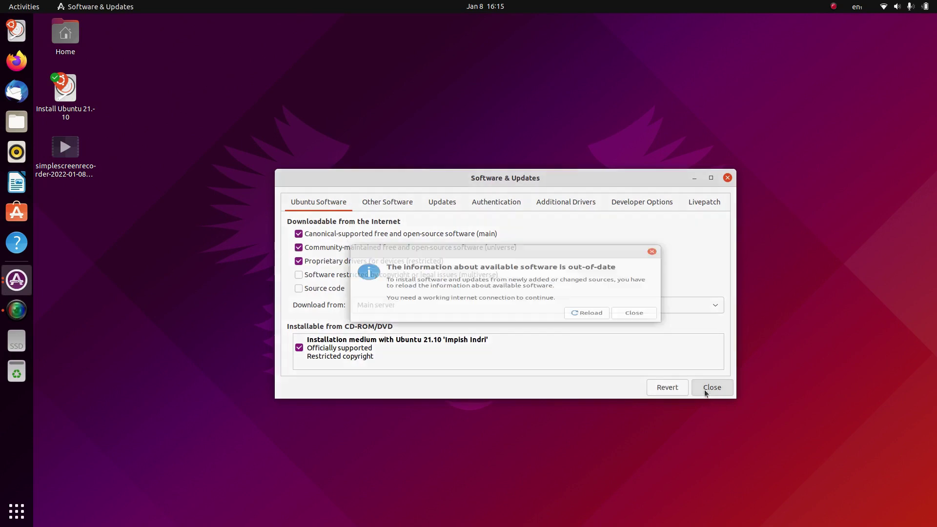
pyautogui.click(586, 324)
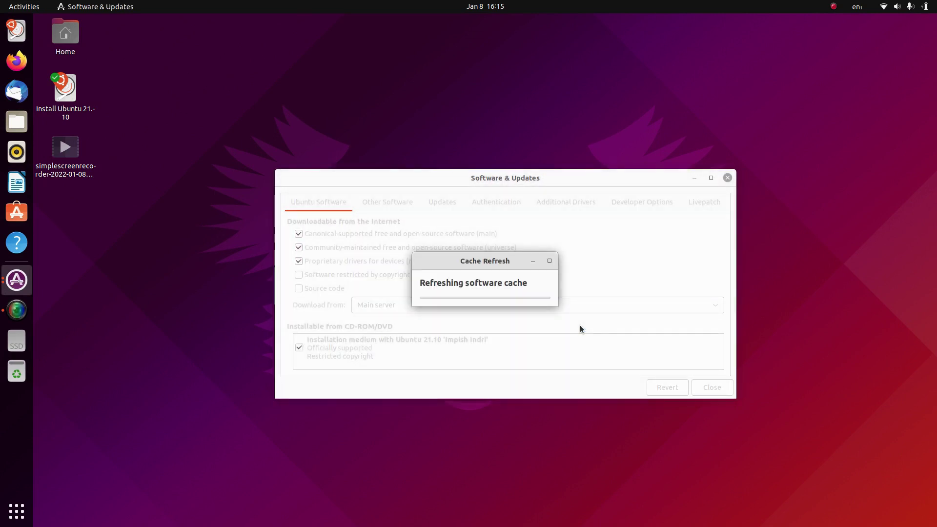
# - Install GNOME Tweaks from a terminal with "sudo apt install gnome-tweaks" and close the terminal
pyautogui.hotkey('ctrl', 'alt', 't')
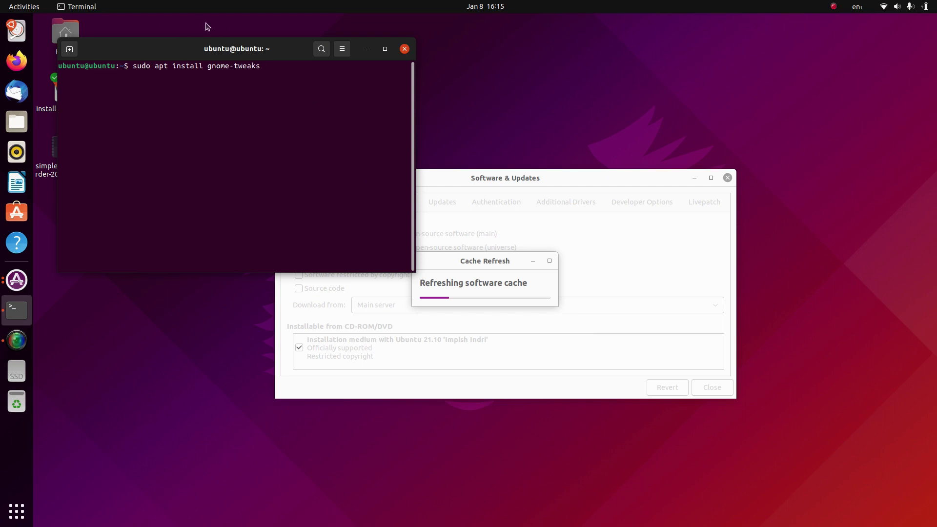
pyautogui.moveTo(205, 48); pyautogui.dragTo(392, 65)
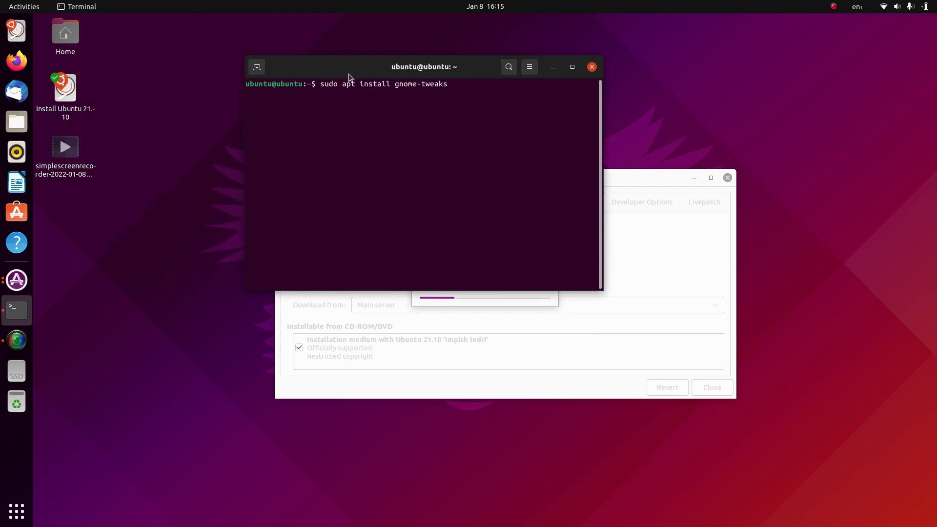
pyautogui.click(16, 340)
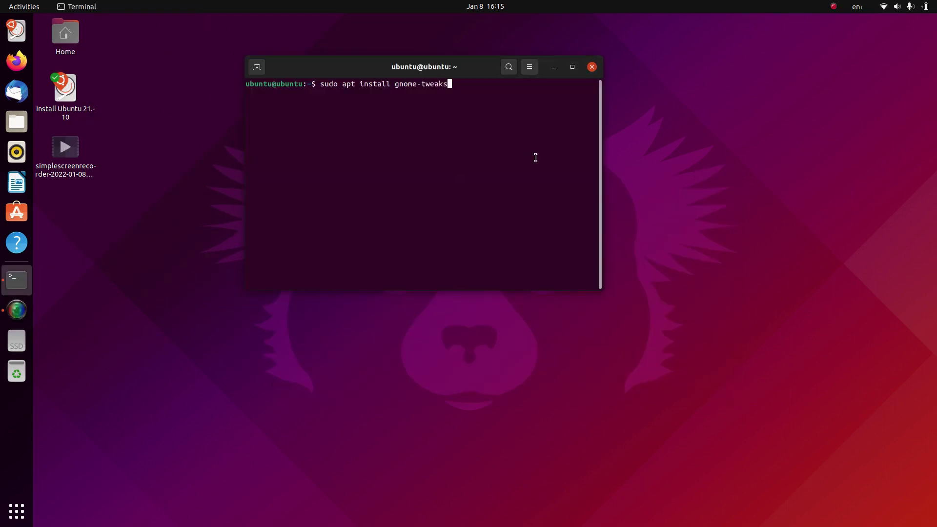
pyautogui.press('Return')
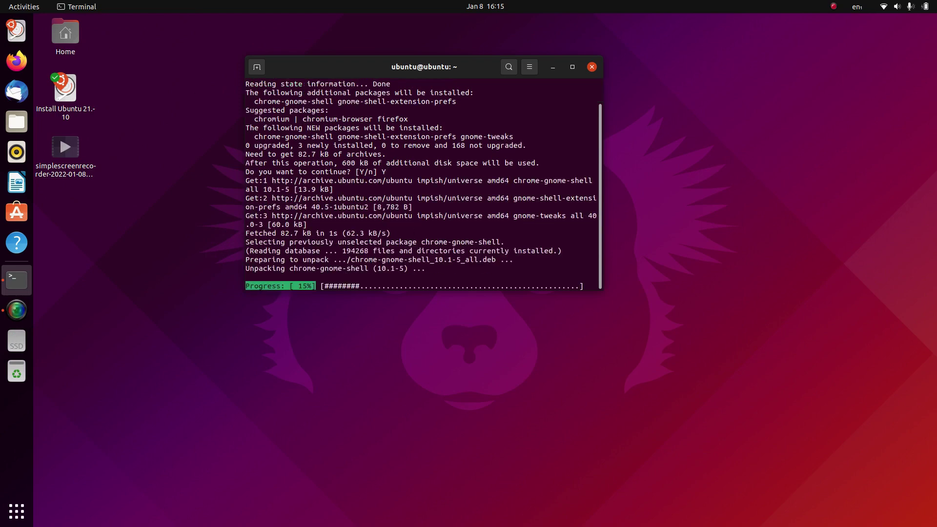
pyautogui.click(593, 70)
# - Launch Tweaks, examine the theme options in its Appearance settings, and close it
pyautogui.click(13, 518)
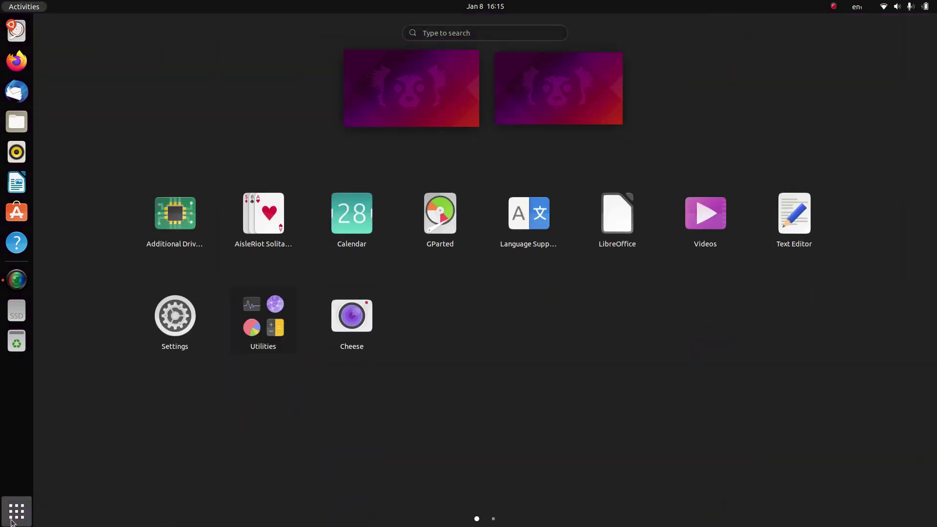
pyautogui.write('g')
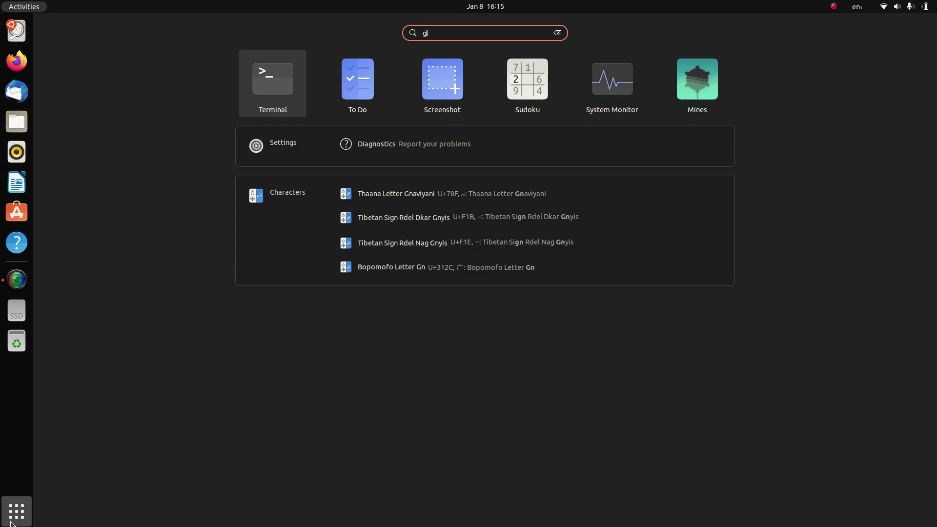
pyautogui.press('BackSpace')
pyautogui.write('twe')
pyautogui.press('Return')
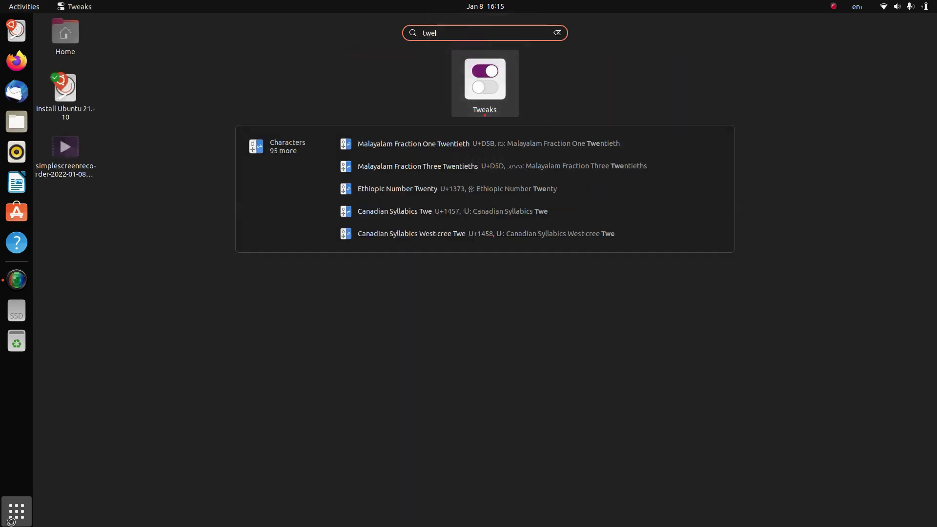
pyautogui.click(417, 299)
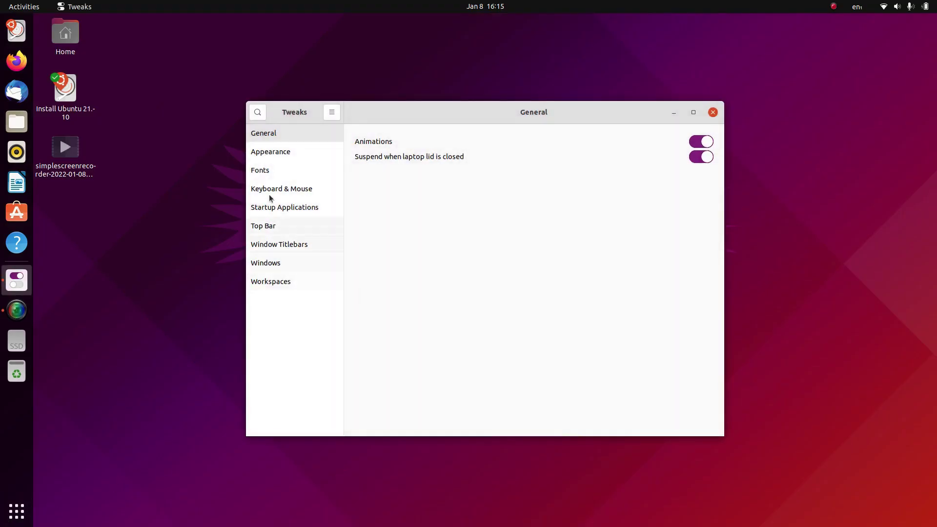
pyautogui.click(273, 153)
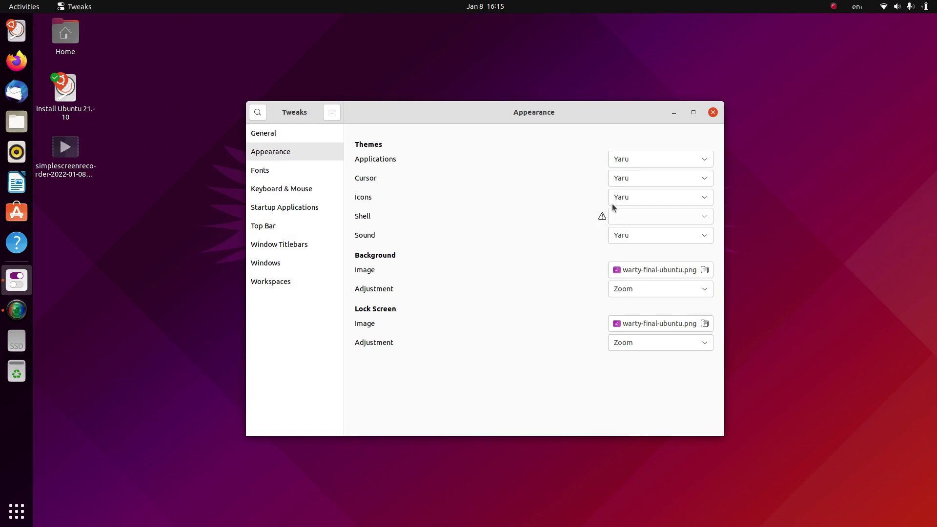
pyautogui.click(716, 112)
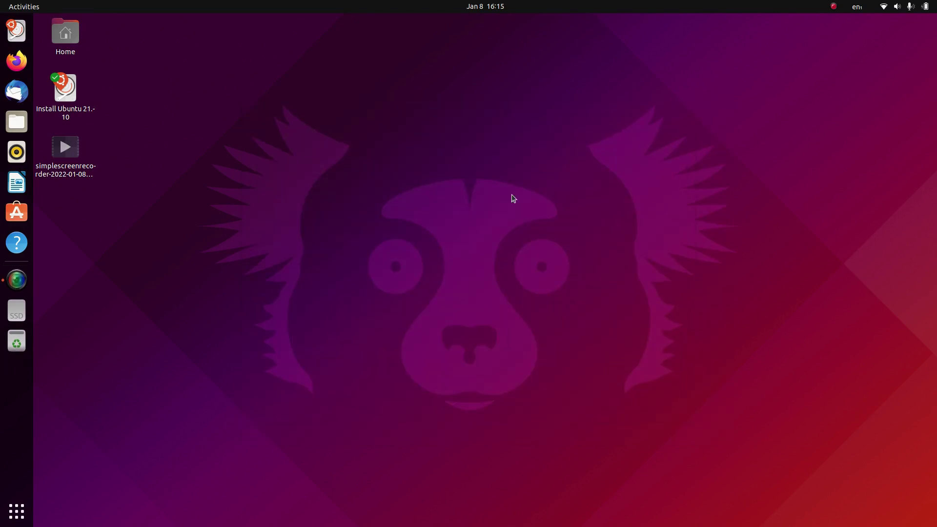
# - Launch Firefox and search the web for "chrome"
pyautogui.click(9, 511)
pyautogui.write('fire')
pyautogui.press('Return')
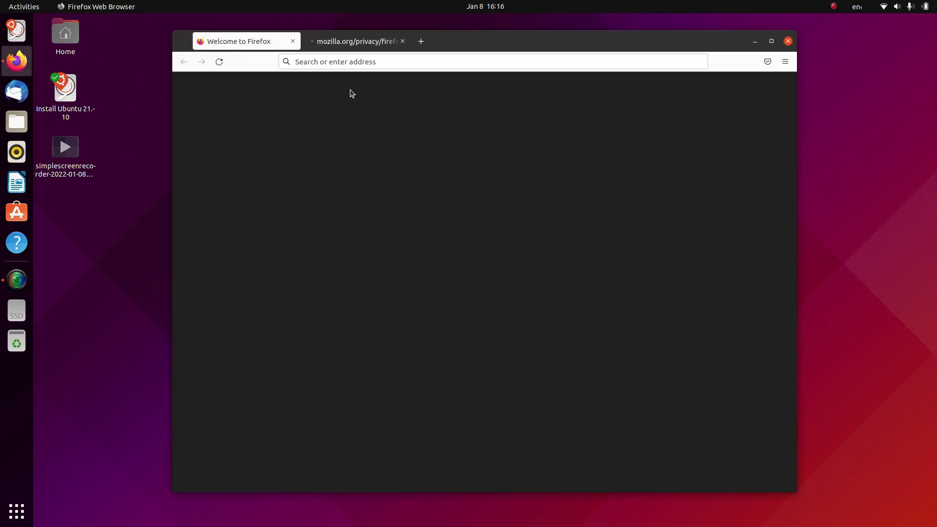
pyautogui.write('chrome')
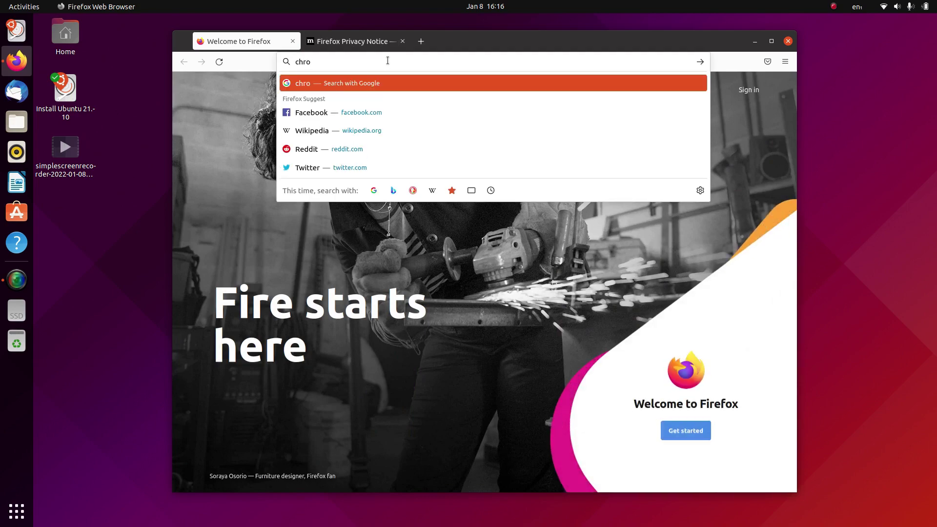
pyautogui.press('Return')
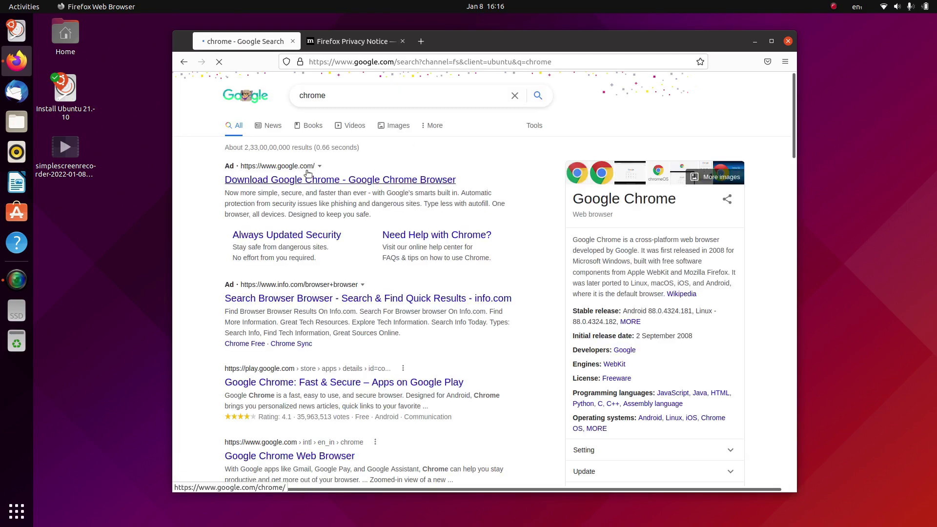
# - Open the Google Chrome Web Browser result and save the Chrome Debian package google-chrome-stable_current_amd64.deb to disk
pyautogui.scroll(-4, 271, 332)
pyautogui.click(273, 344)
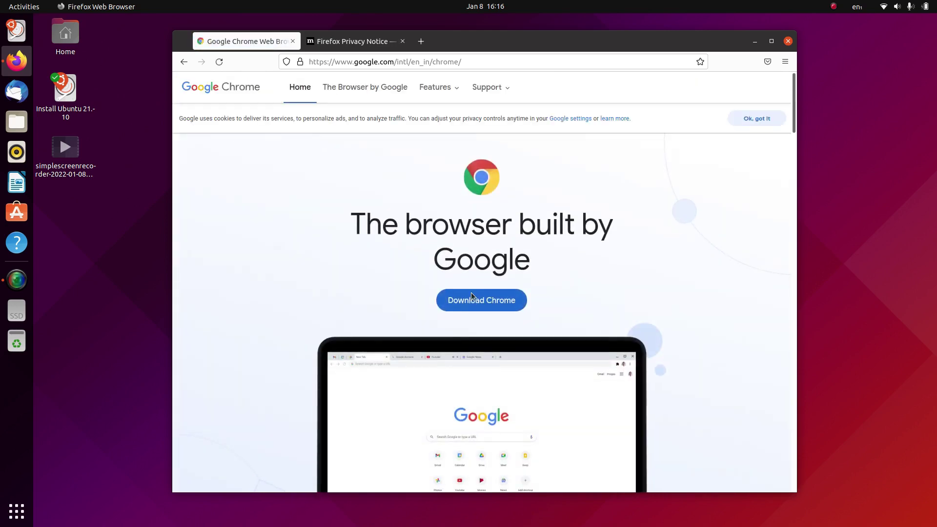
pyautogui.click(471, 298)
pyautogui.click(395, 384)
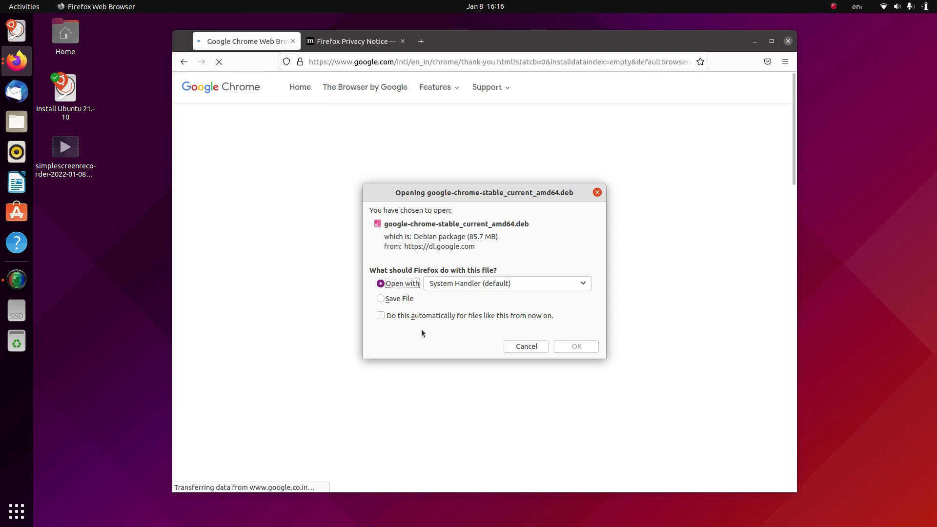
pyautogui.click(390, 299)
pyautogui.click(569, 346)
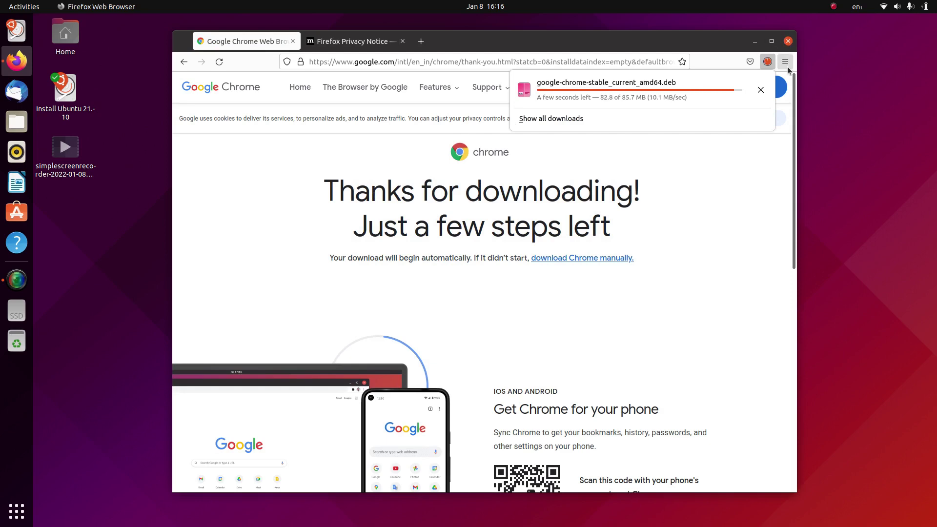
# - Show the downloaded package in its folder, quit Firefox, and open a terminal in the Downloads folder
pyautogui.click(765, 89)
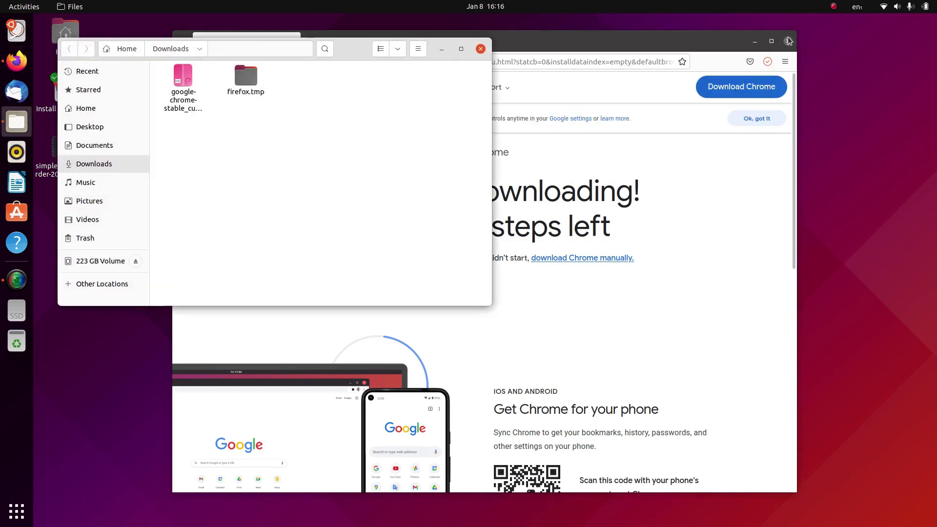
pyautogui.hotkey('ctrl', 'q')
pyautogui.click(573, 133)
pyautogui.rightClick(339, 185)
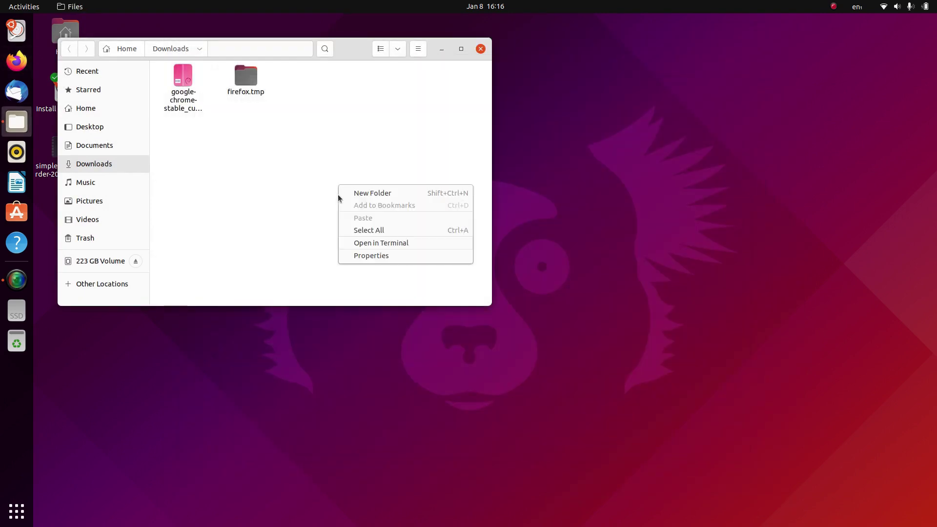
pyautogui.click(350, 243)
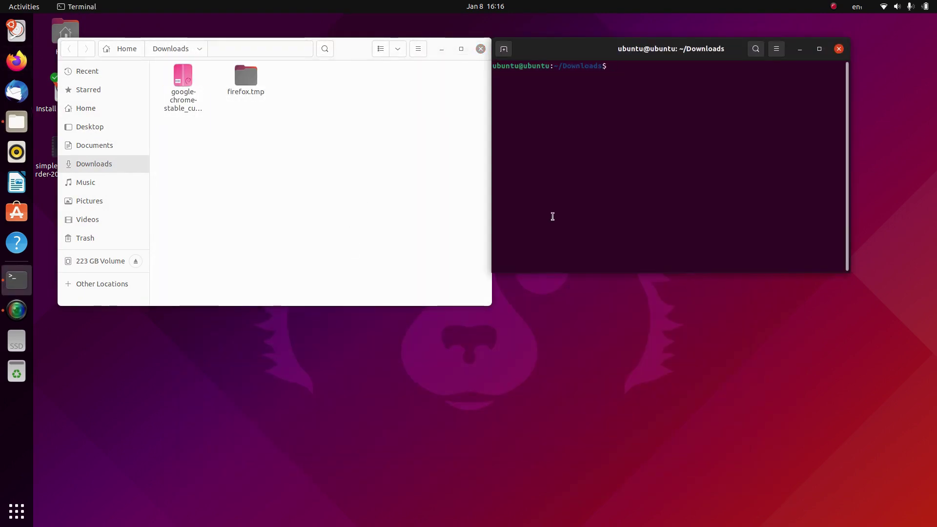
# - Install Chrome with "sudo dpkg -i ./google-chrome-stable_current_amd64.deb" and close the terminal and file manager
pyautogui.click(183, 78)
pyautogui.press('F2')
pyautogui.write('sudo dpkg -i ./')
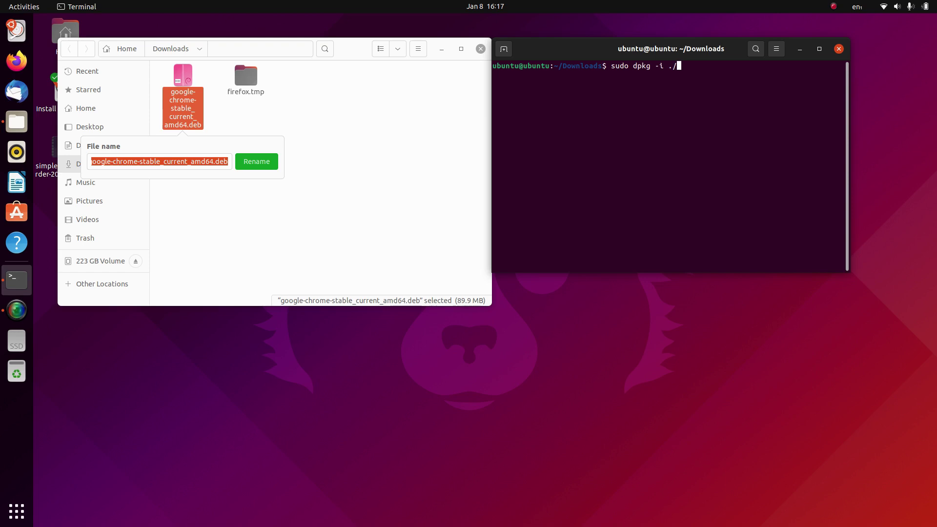
pyautogui.write('google-chrome-stable_current_amd64.deb')
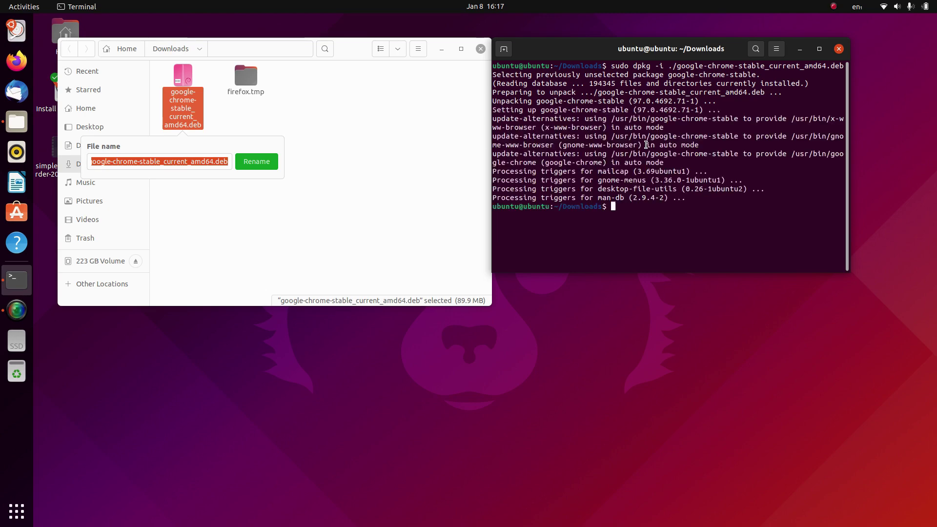
pyautogui.click(839, 49)
pyautogui.click(481, 51)
pyautogui.click(476, 52)
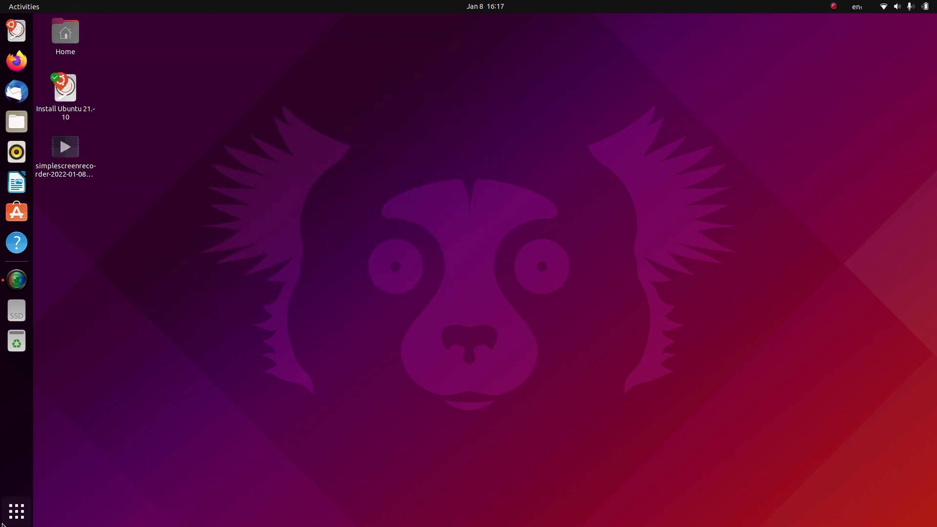
# - Launch Google Chrome, accept its welcome dialog, and maximize the browser window
pyautogui.click(16, 511)
pyautogui.write('chrome')
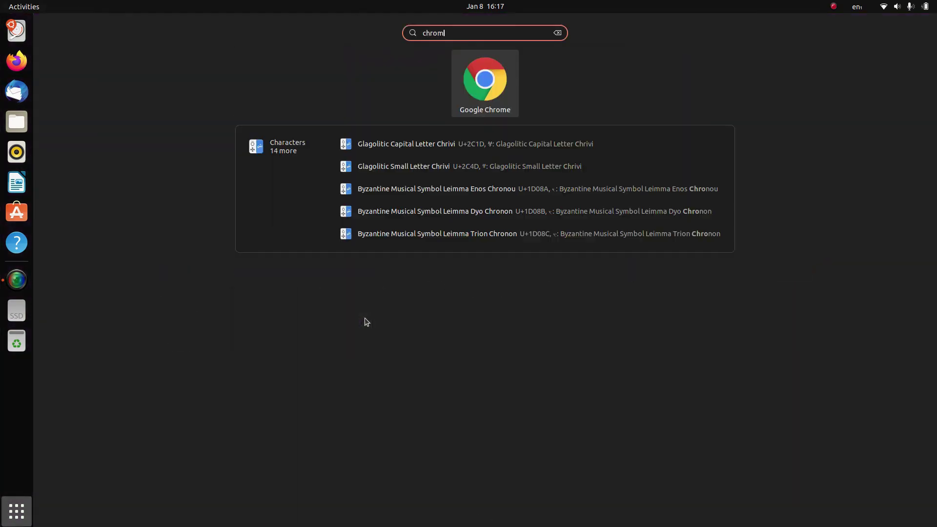
pyautogui.press('Return')
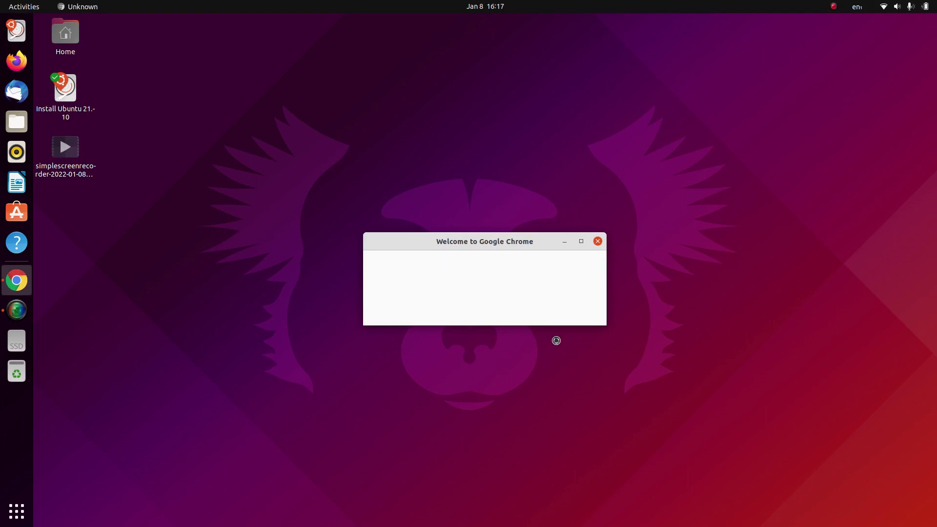
pyautogui.click(574, 314)
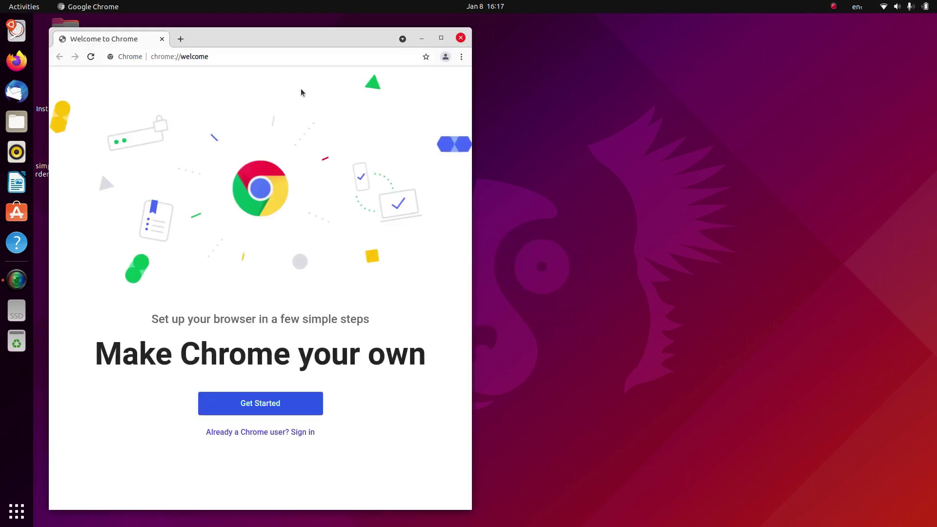
pyautogui.moveTo(314, 25); pyautogui.dragTo(445, 57)
pyautogui.doubleClick(446, 57)
# - Search for "user themes" and open the User Themes extension page on extensions.gnome.org
pyautogui.click(259, 43)
pyautogui.write('user themes')
pyautogui.press('Return')
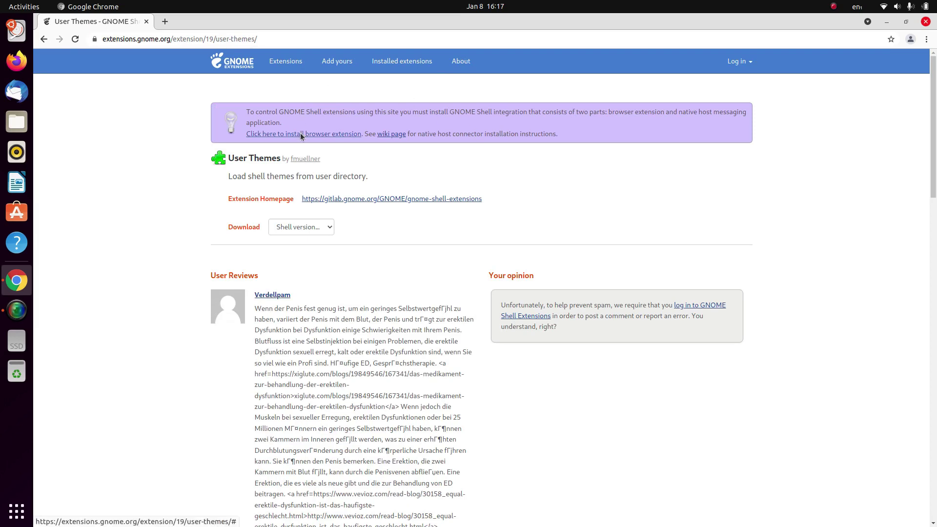
# - Add the GNOME Shell integration browser extension from the Chrome Web Store, allowing passwords to be stored unencrypted
pyautogui.click(300, 136)
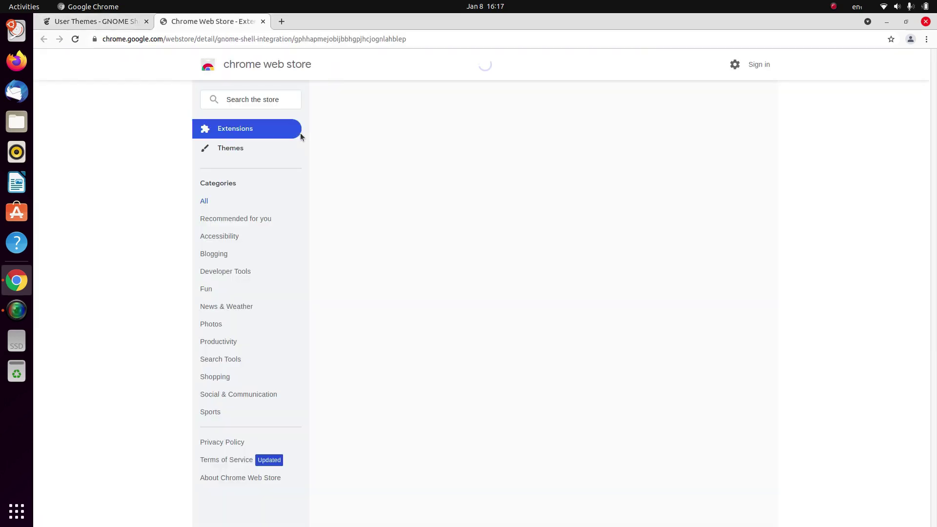
pyautogui.click(693, 133)
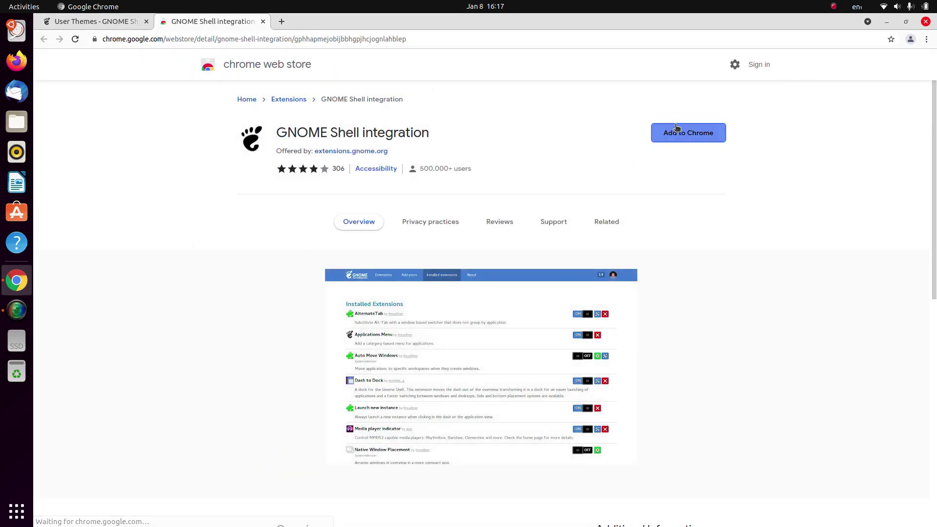
pyautogui.click(515, 328)
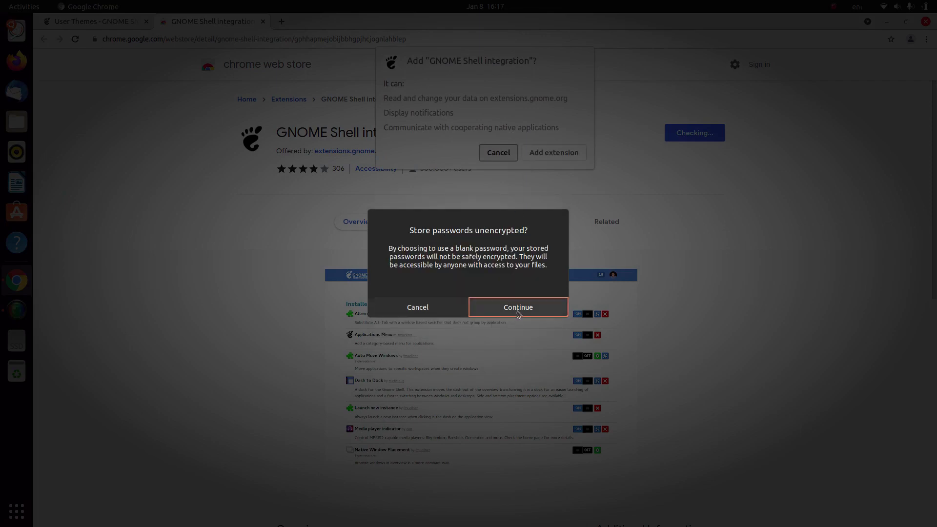
pyautogui.click(515, 305)
pyautogui.click(542, 153)
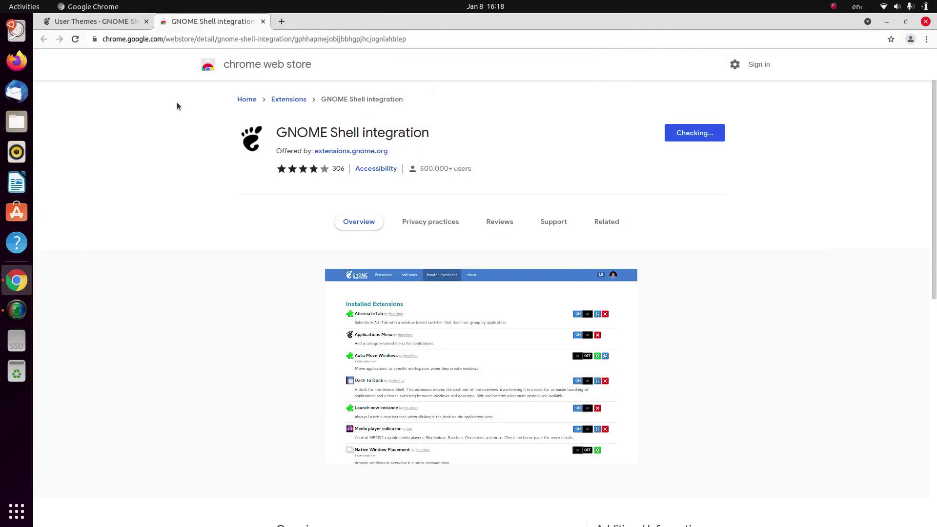
# - Close the Chrome Web Store tab, reload the User Themes page, and turn on and install the User Themes extension
pyautogui.click(116, 23)
pyautogui.click(262, 21)
pyautogui.click(74, 38)
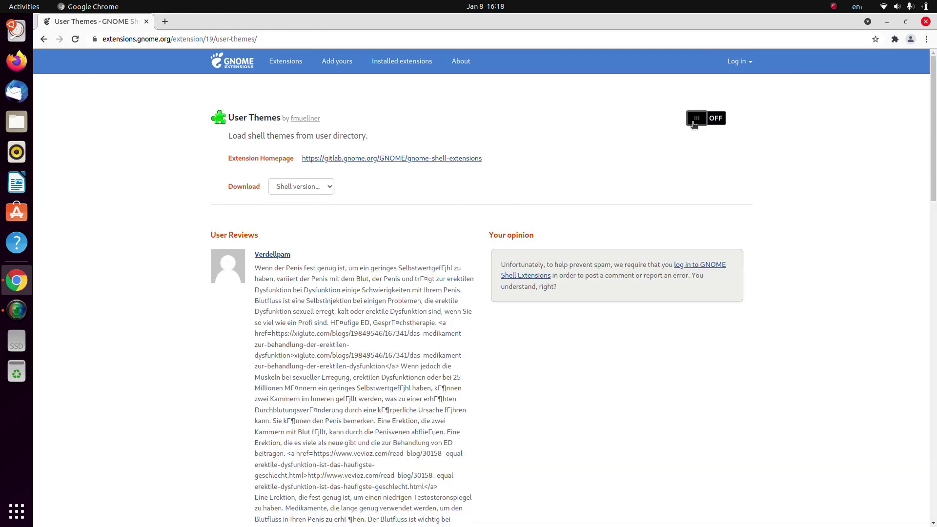
pyautogui.click(694, 122)
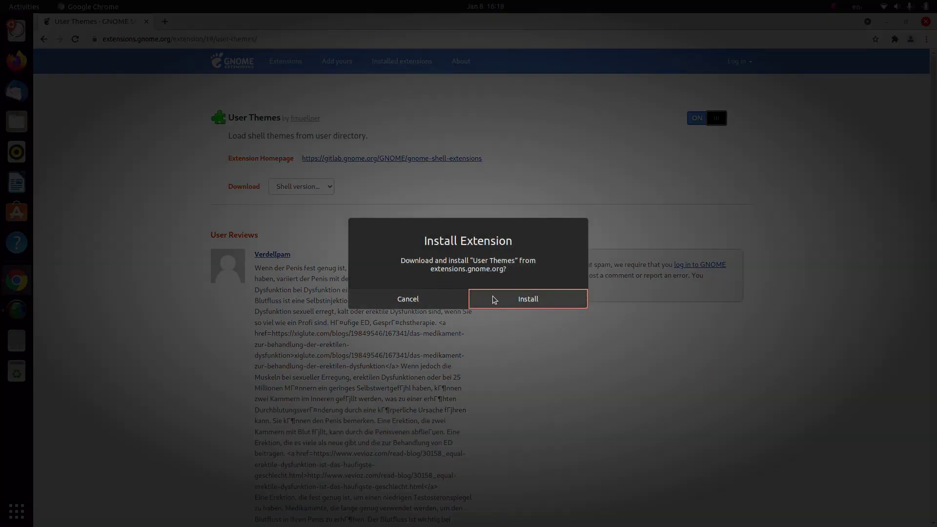
pyautogui.click(493, 299)
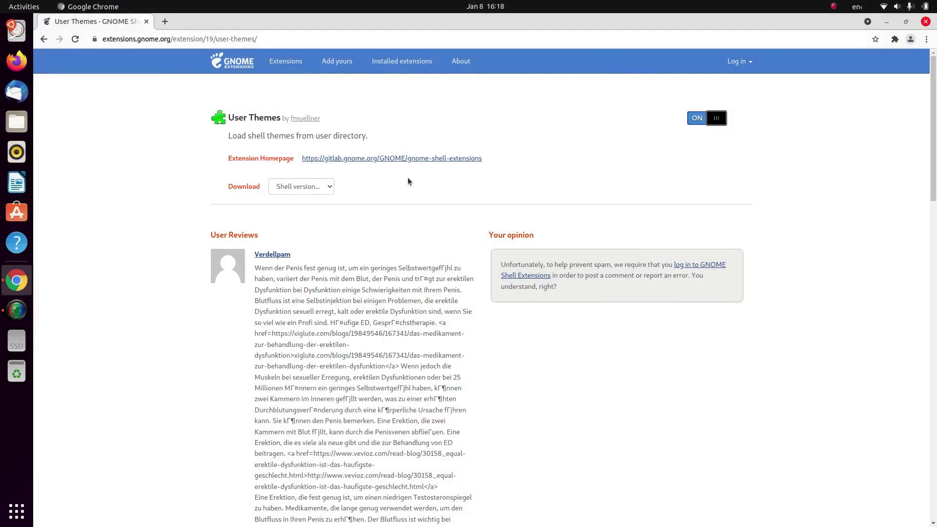
# - Search the GNOME extensions site for "frippery" and install the Frippery Move Clock extension
pyautogui.click(274, 64)
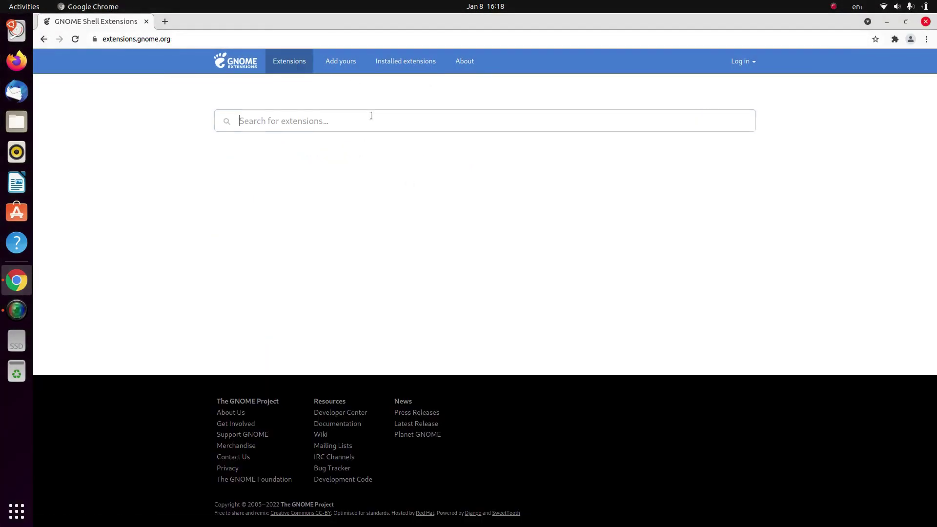
pyautogui.write('frippery')
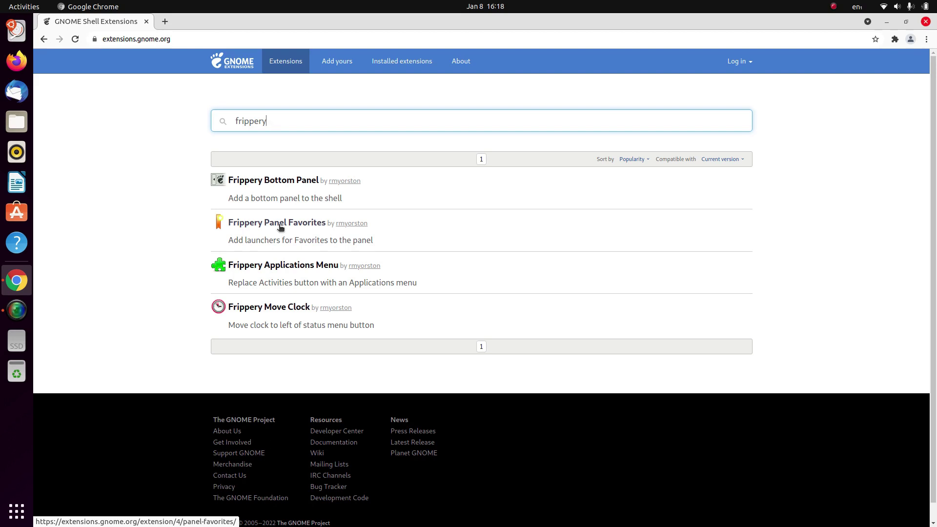
pyautogui.click(270, 266)
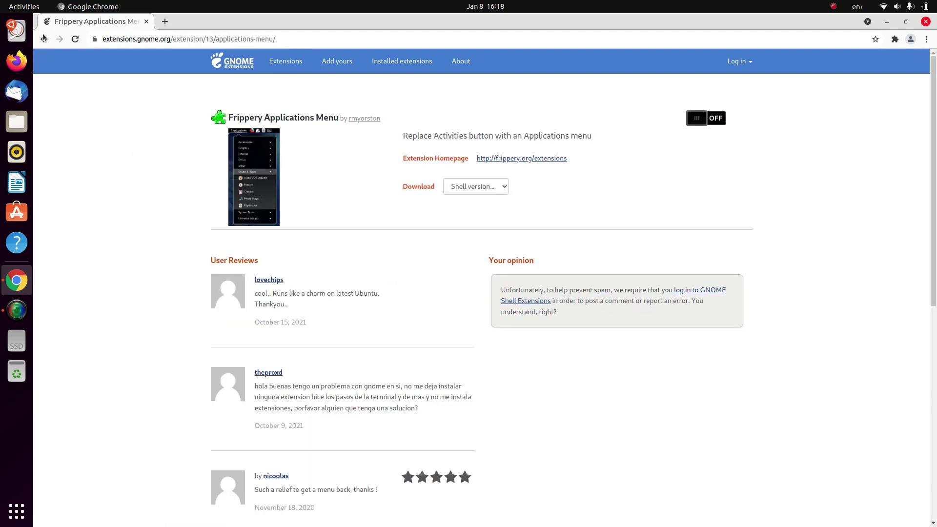
pyautogui.click(44, 39)
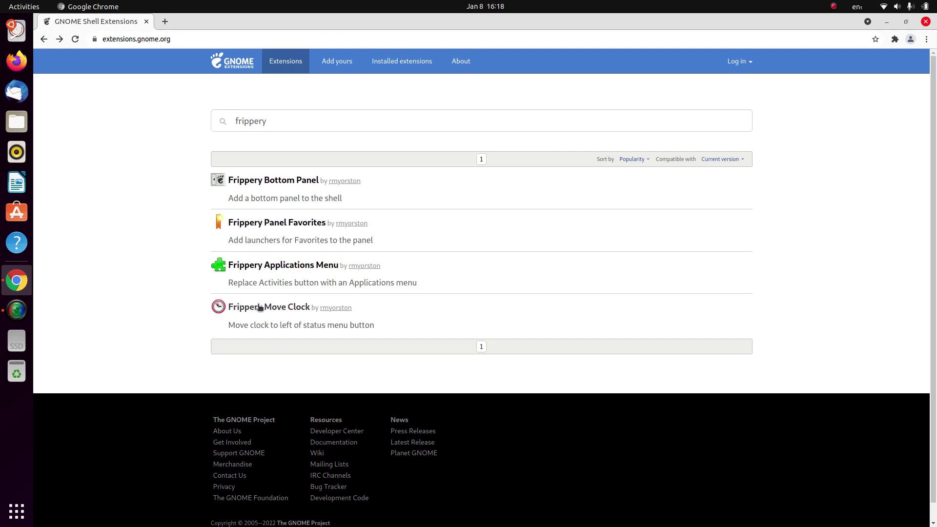
pyautogui.click(259, 306)
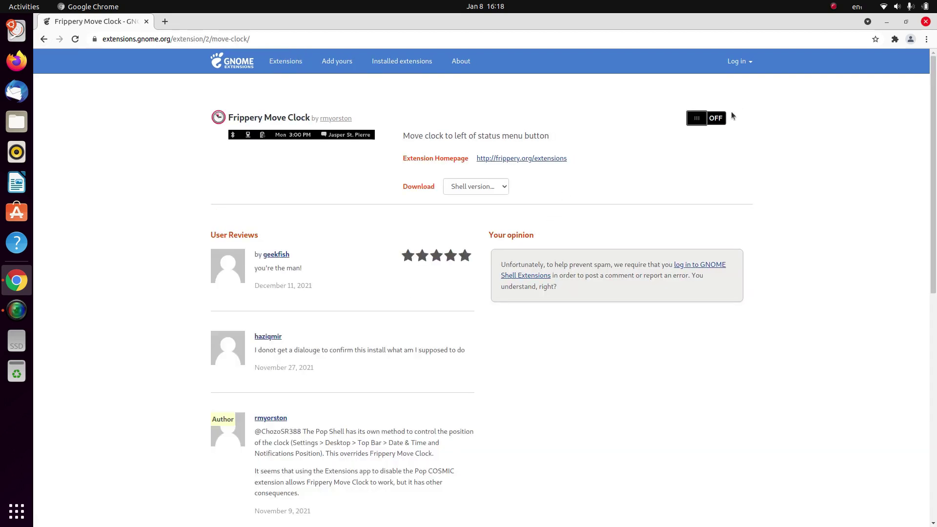
pyautogui.click(727, 117)
pyautogui.click(572, 298)
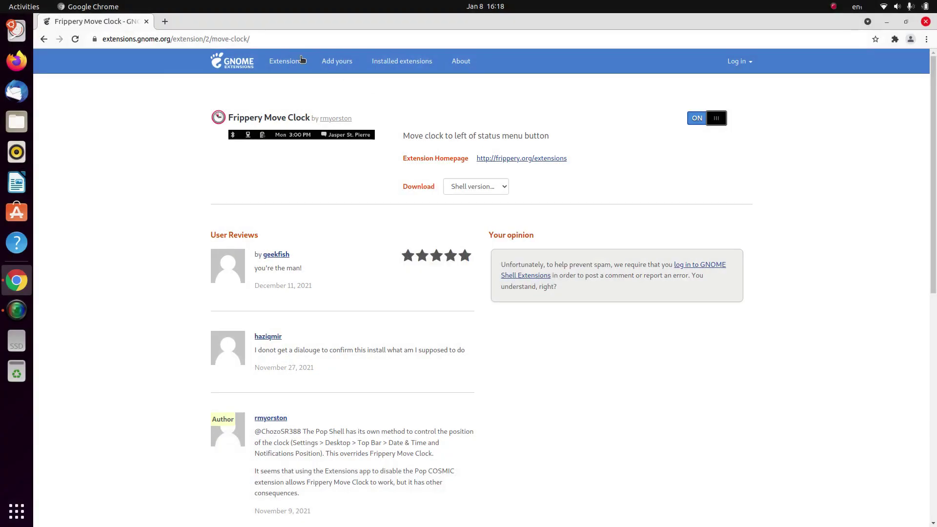
# - Search the GNOME extensions site for "compiz" and install the Compiz windows effect extension
pyautogui.click(287, 61)
pyautogui.click(318, 124)
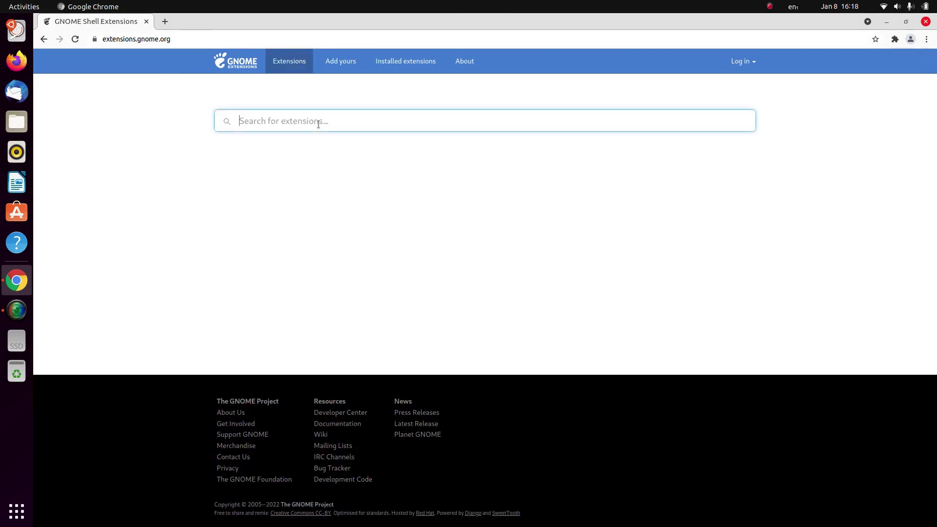
pyautogui.write('compiz')
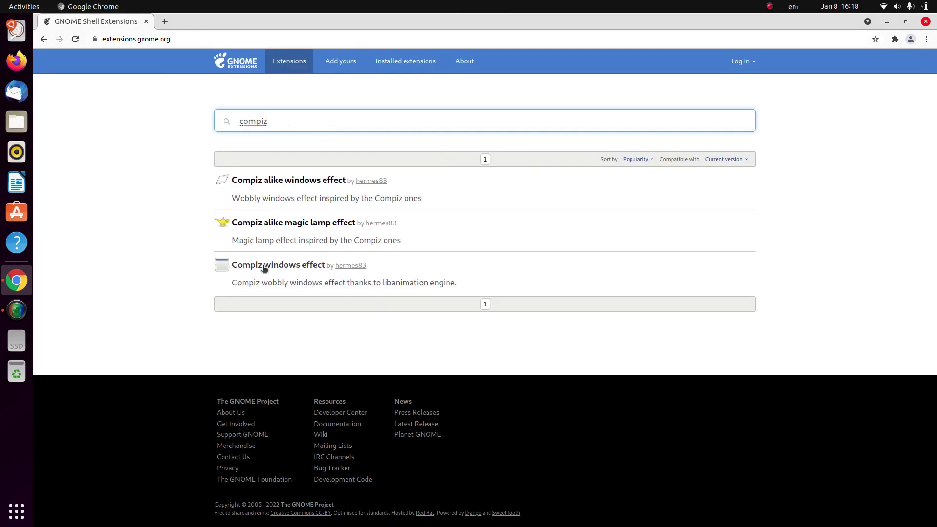
pyautogui.click(263, 268)
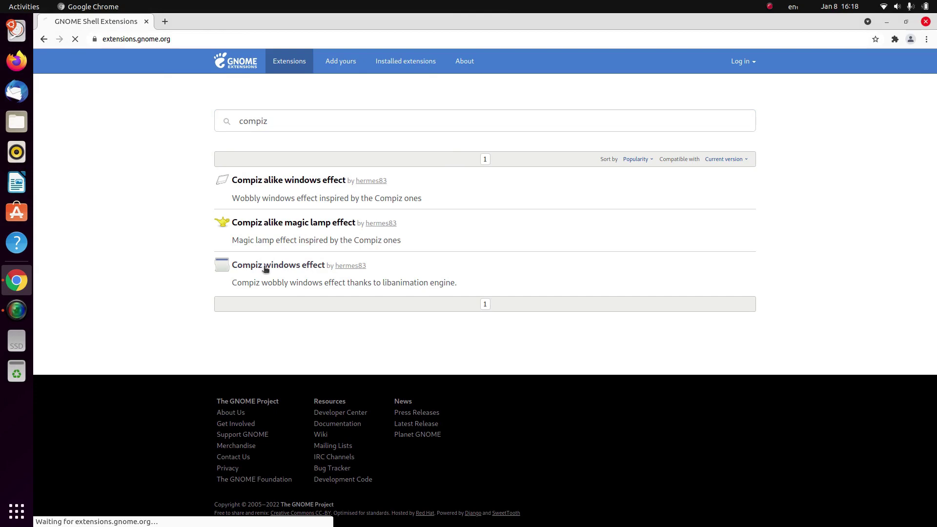
pyautogui.click(710, 117)
pyautogui.click(511, 299)
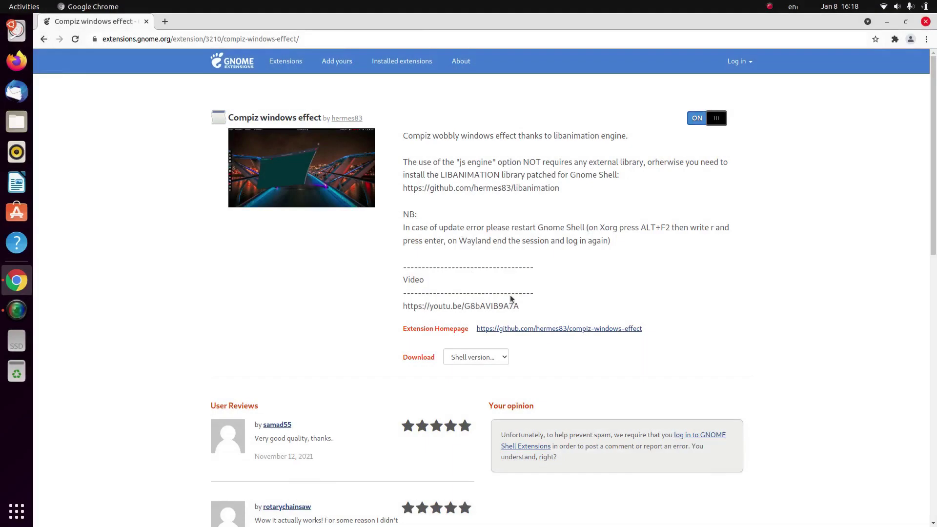
# - Return to the compiz search results and install the Compiz alike magic lamp effect extension
pyautogui.click(43, 39)
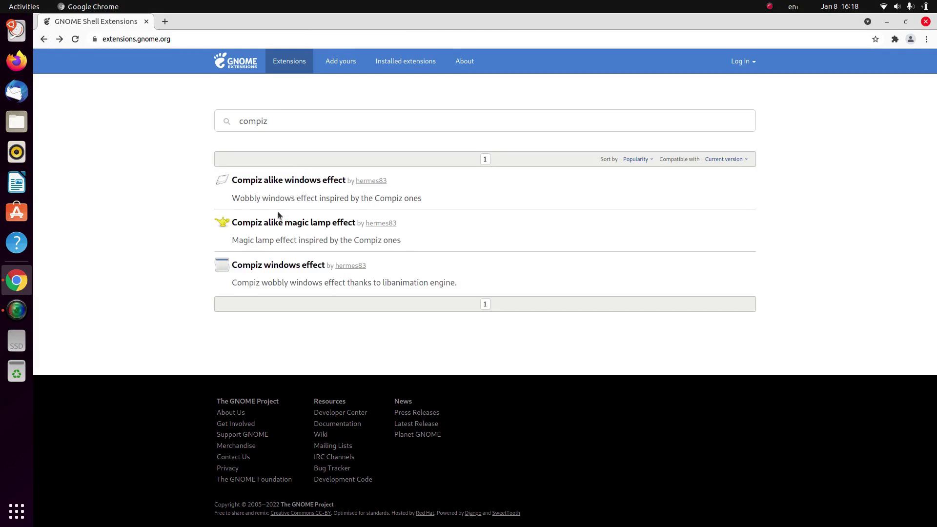
pyautogui.click(281, 222)
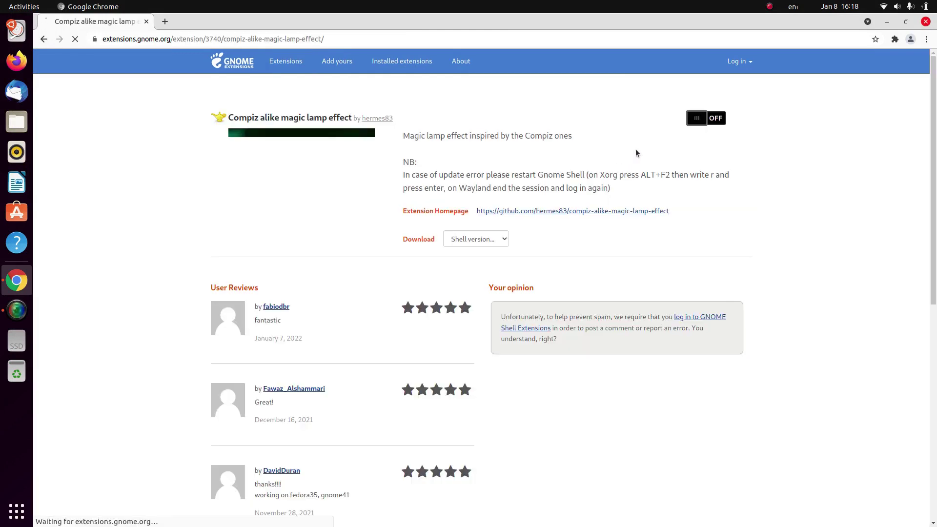
pyautogui.click(709, 119)
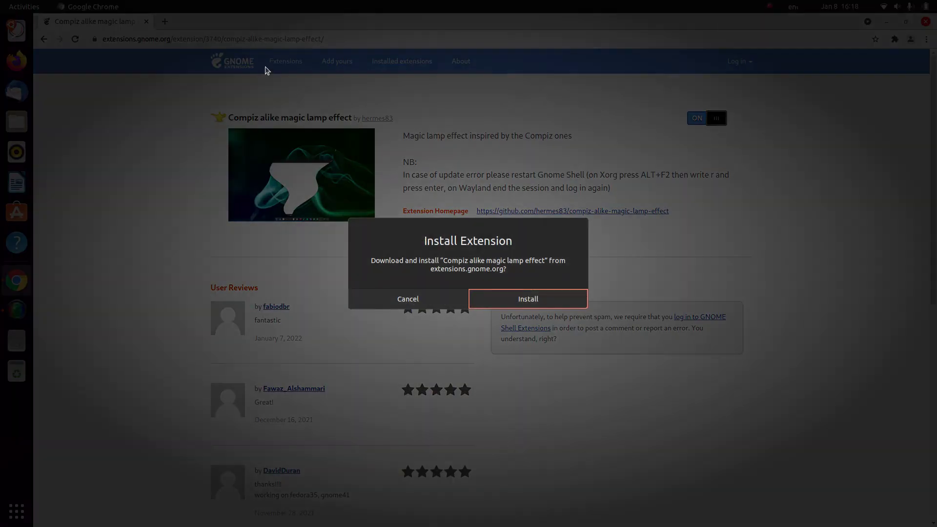
pyautogui.click(475, 293)
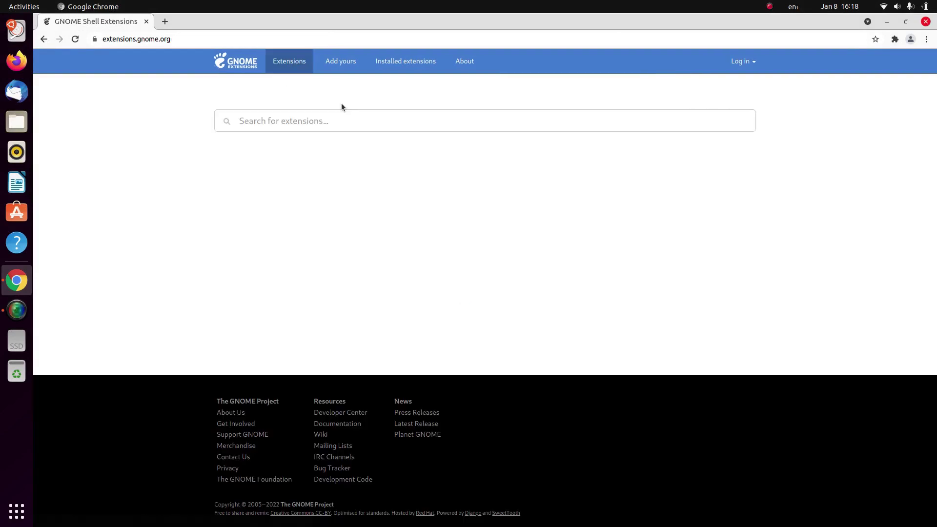
# - Search the GNOME extensions site for "dash to dock" and install the Dash to Dock extension
pyautogui.click(323, 120)
pyautogui.write('dash to dock')
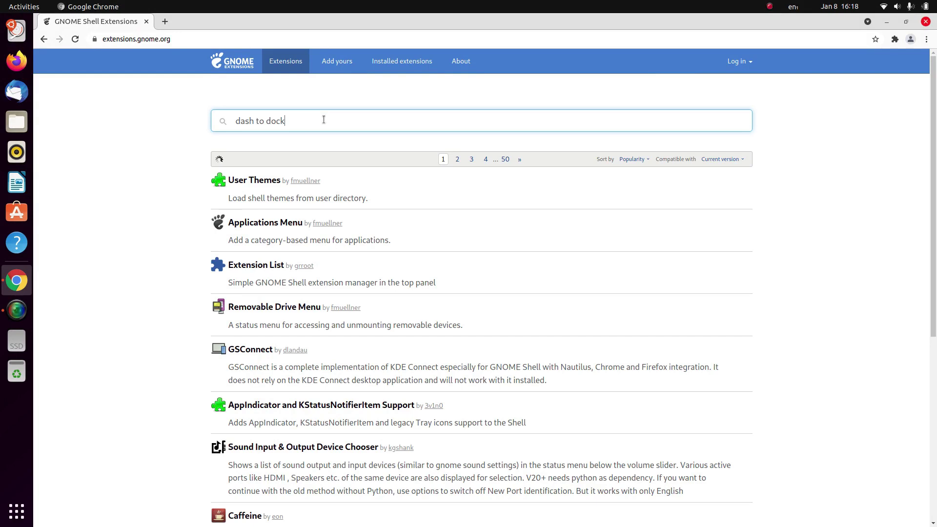
pyautogui.click(241, 179)
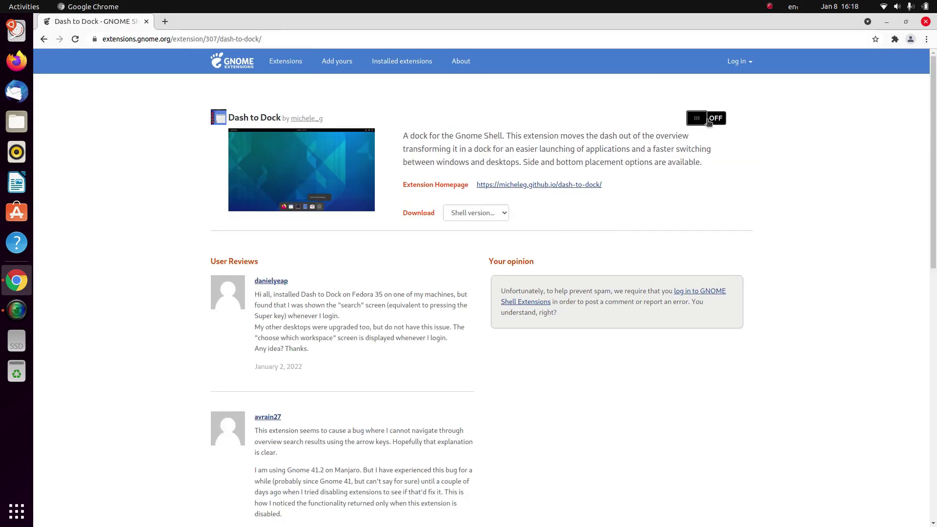
pyautogui.click(709, 122)
pyautogui.click(506, 299)
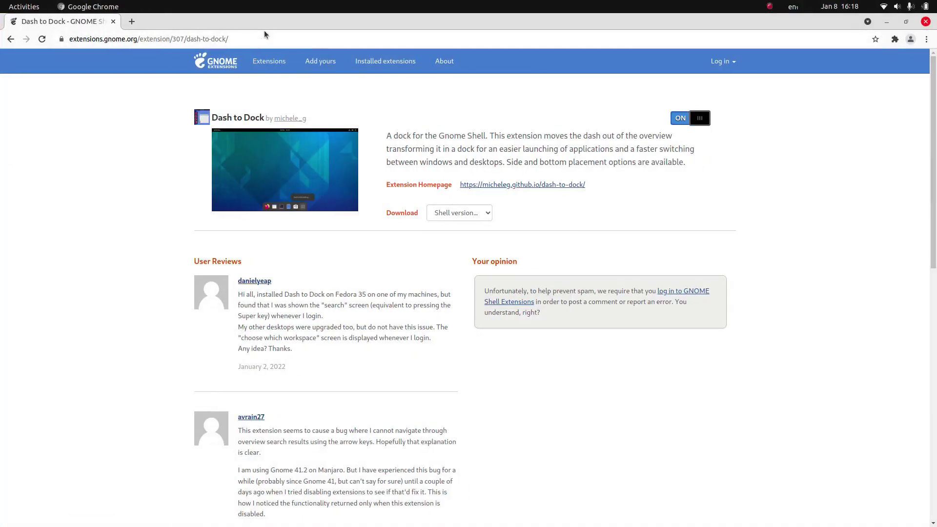
# - Search Google for "white sur gnome" and open the WhiteSur Gtk Theme page on gnome-look.org in a maximized window
pyautogui.doubleClick(293, 28)
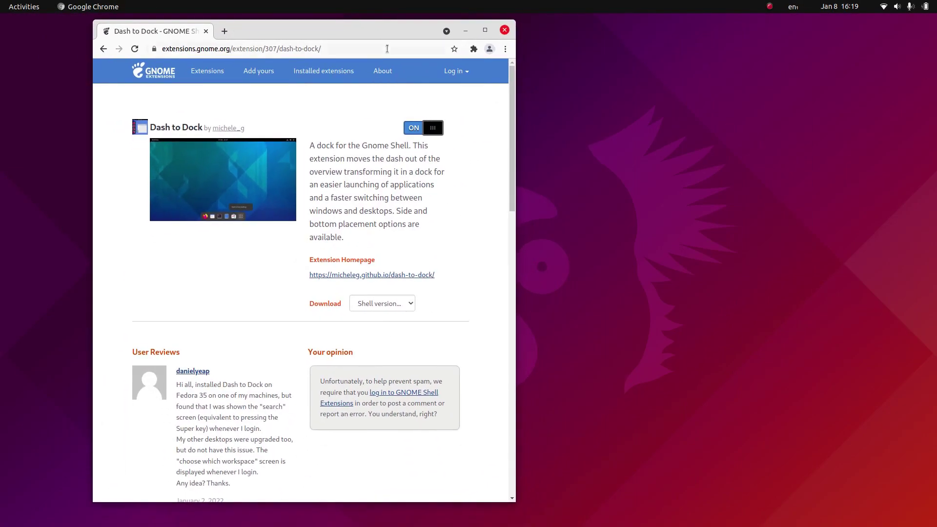
pyautogui.click(304, 50)
pyautogui.write('white sur')
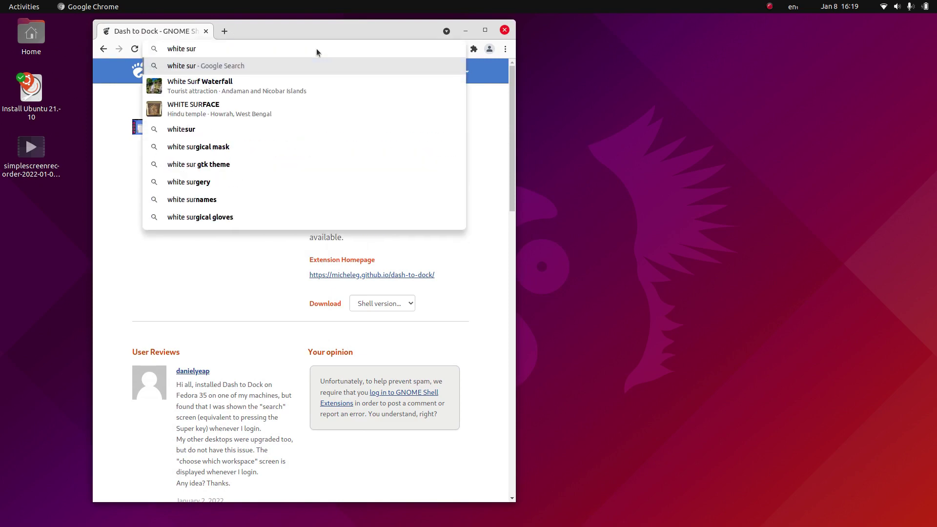
pyautogui.write(' gnome')
pyautogui.press('Return')
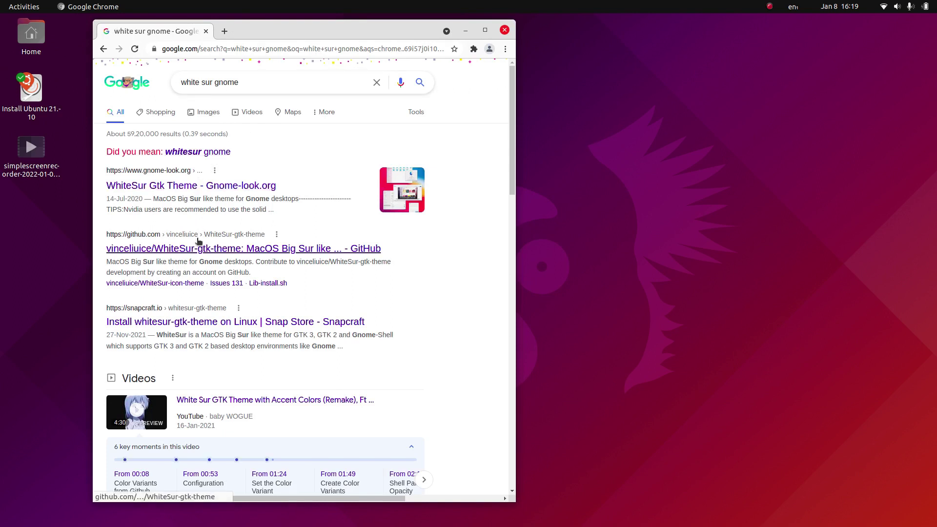
pyautogui.click(197, 186)
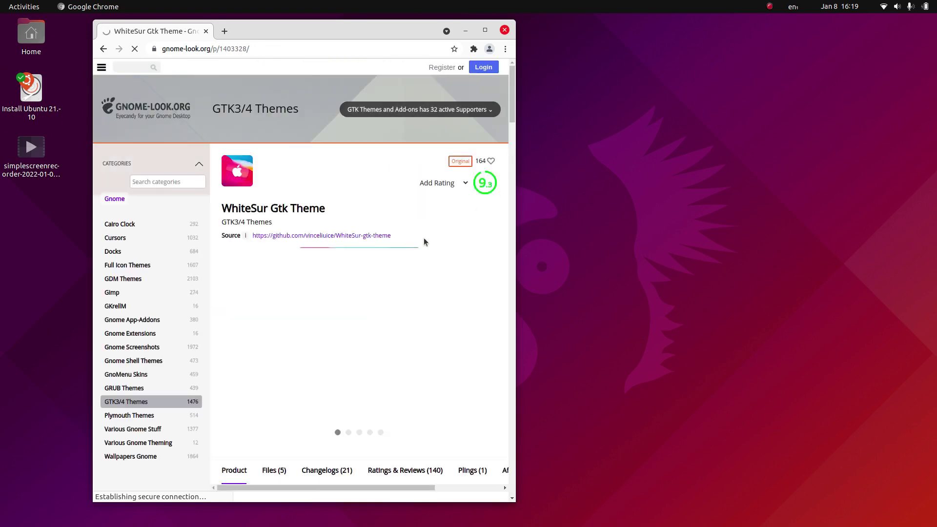
pyautogui.click(485, 29)
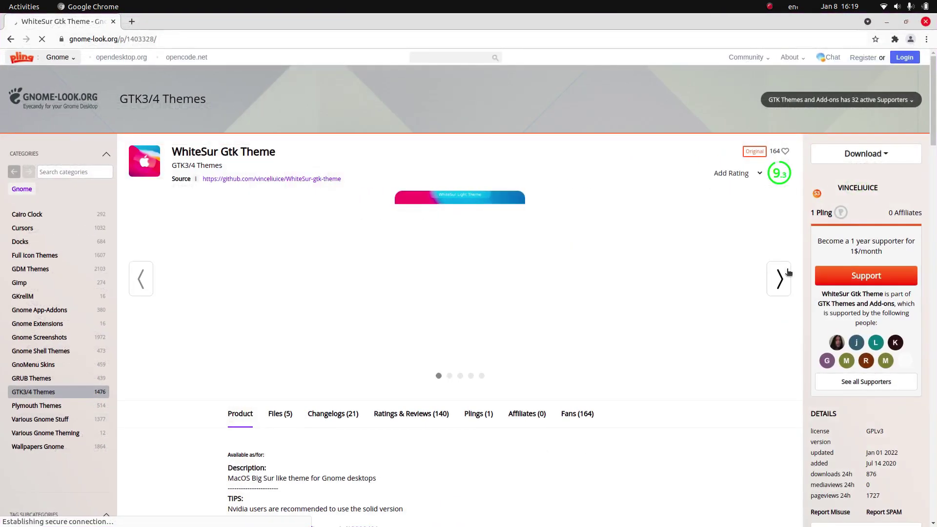
# - Download the WhiteSur-light and WhiteSur-dark archives of the WhiteSur Gtk Theme
pyautogui.click(893, 155)
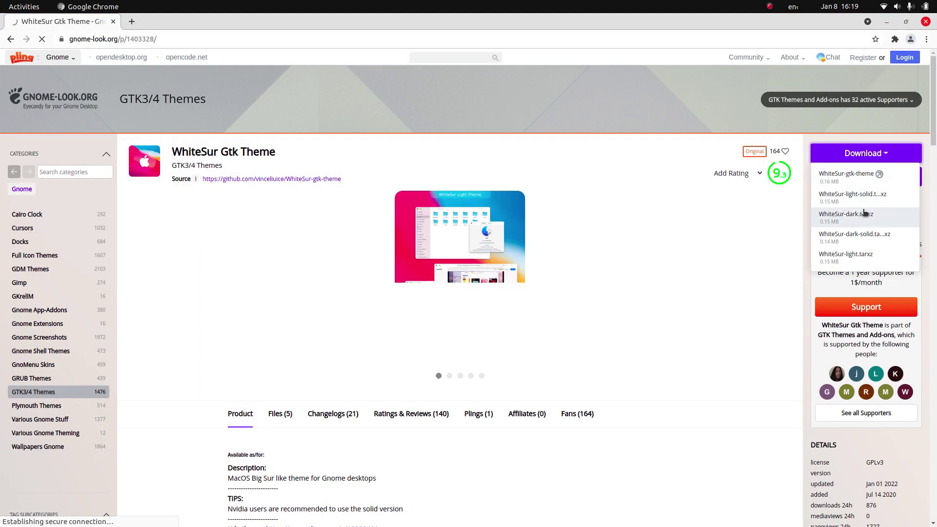
pyautogui.click(857, 256)
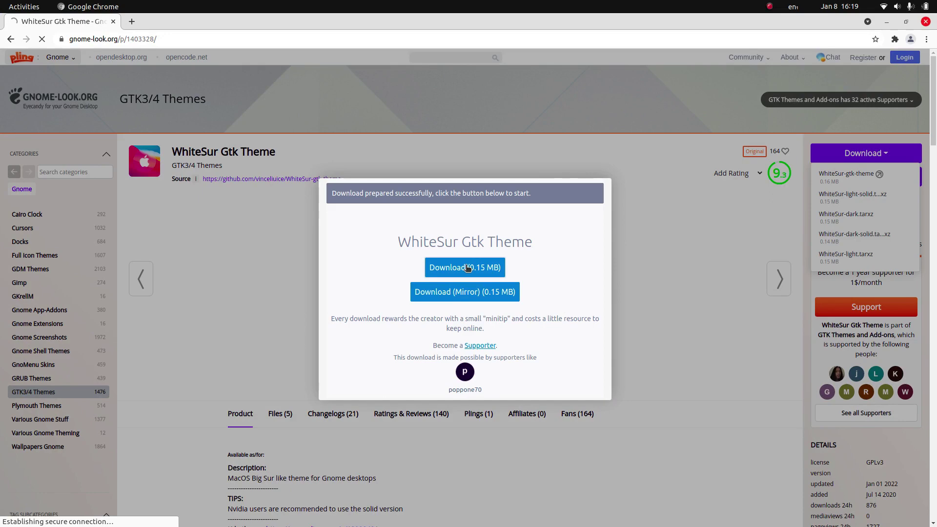
pyautogui.click(471, 274)
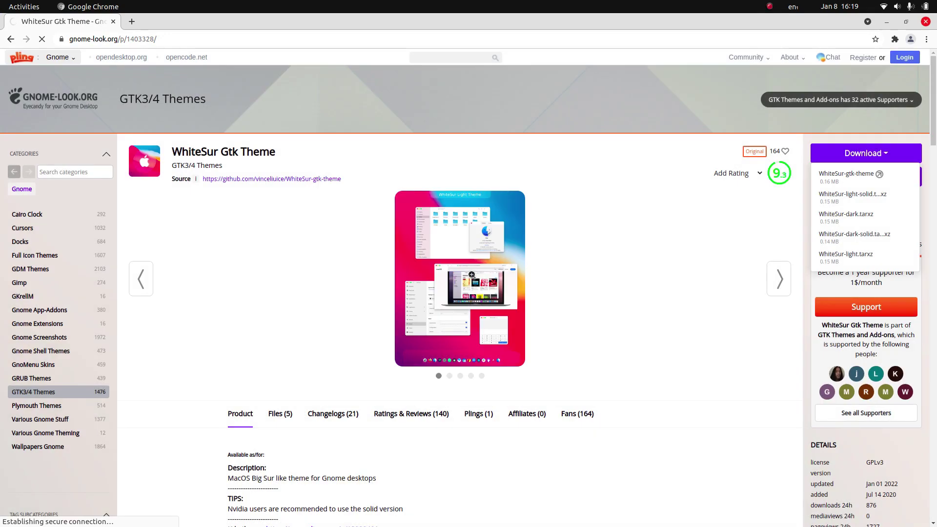
pyautogui.click(866, 222)
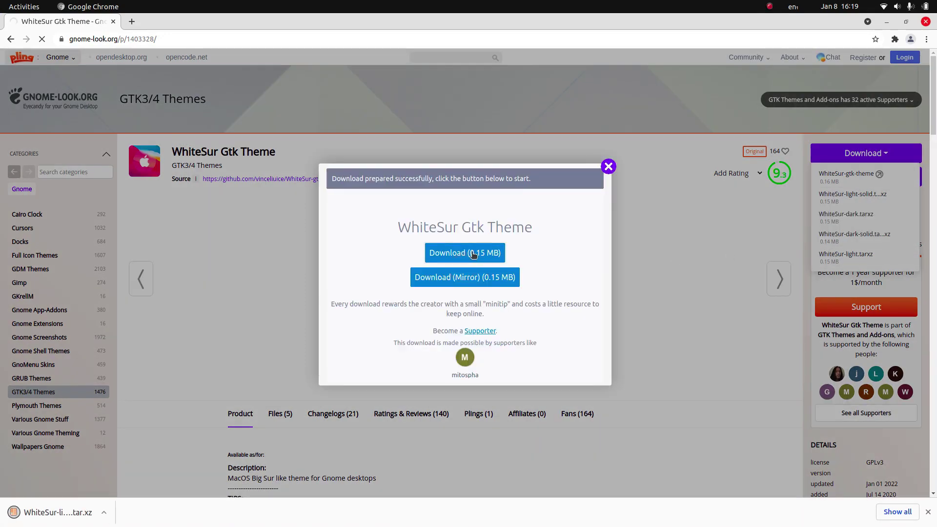
pyautogui.click(473, 255)
# - Open the WhiteSur icon theme page linked in the theme's description and download the 01-WhiteSur archive
pyautogui.scroll(-5, 341, 306)
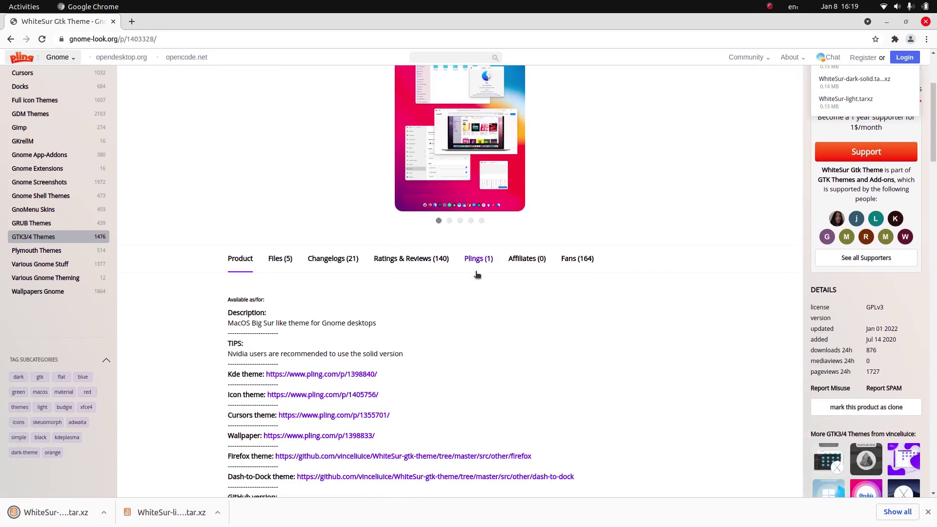
pyautogui.scroll(-2, 340, 306)
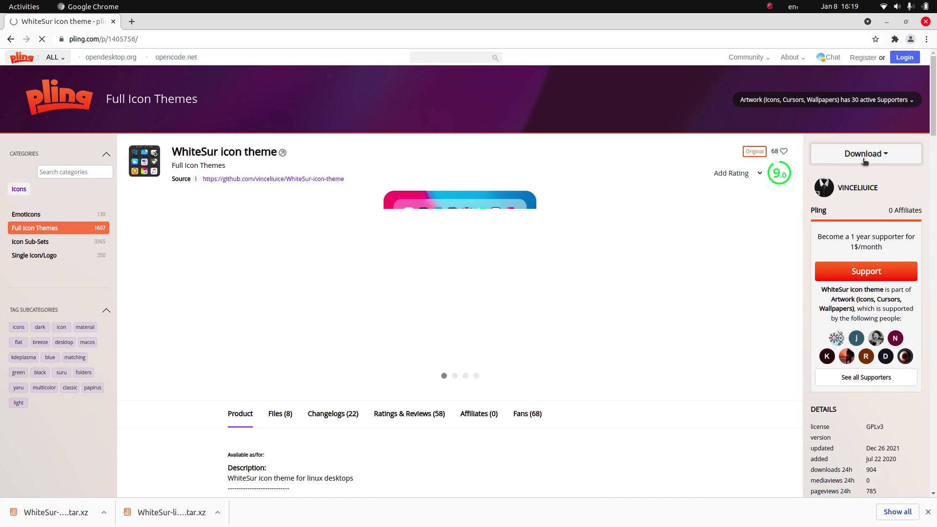
pyautogui.click(864, 155)
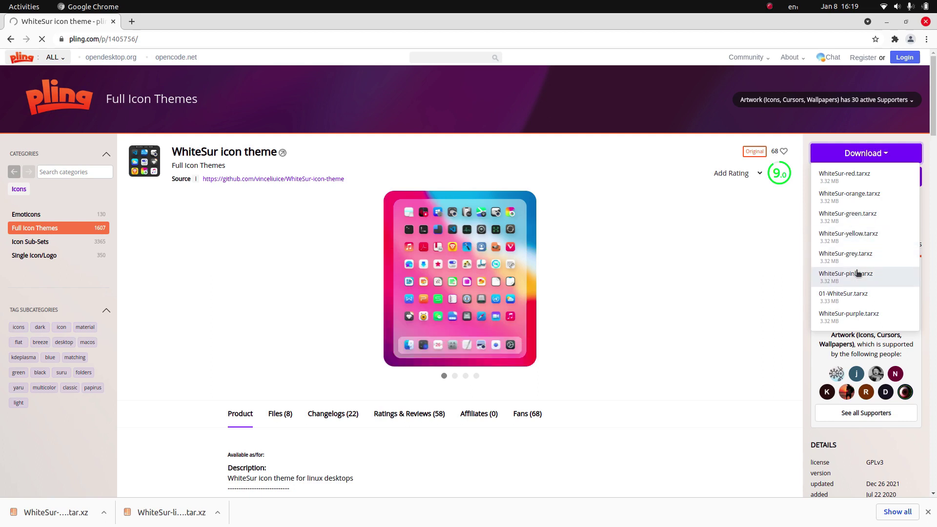
pyautogui.click(855, 297)
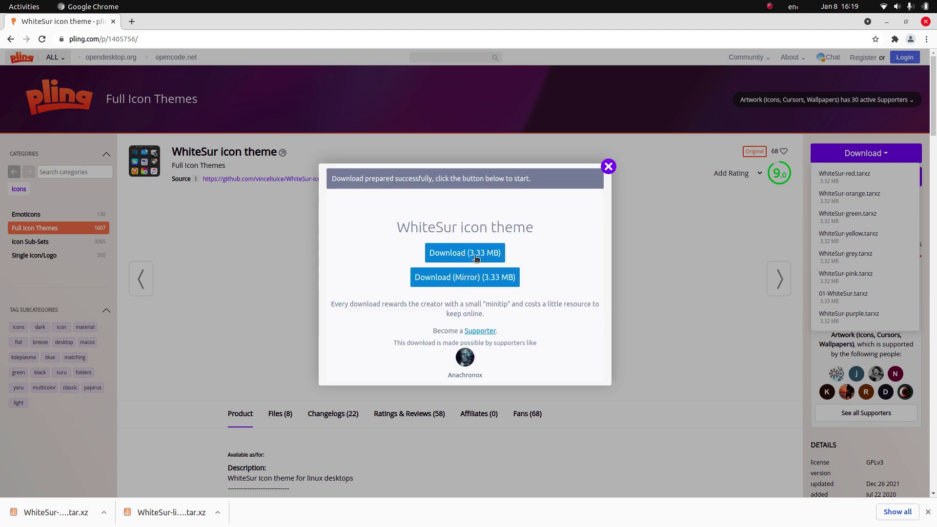
pyautogui.click(476, 253)
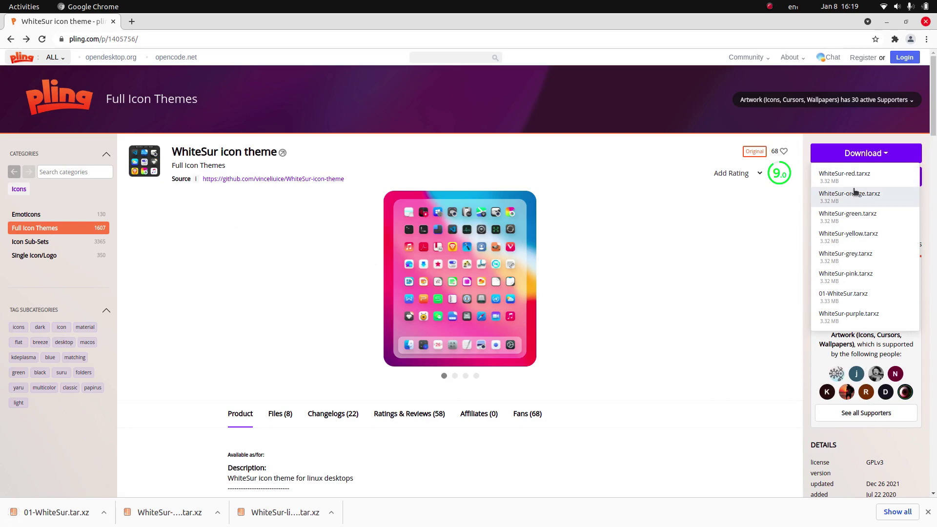
pyautogui.scroll(-3, 298, 275)
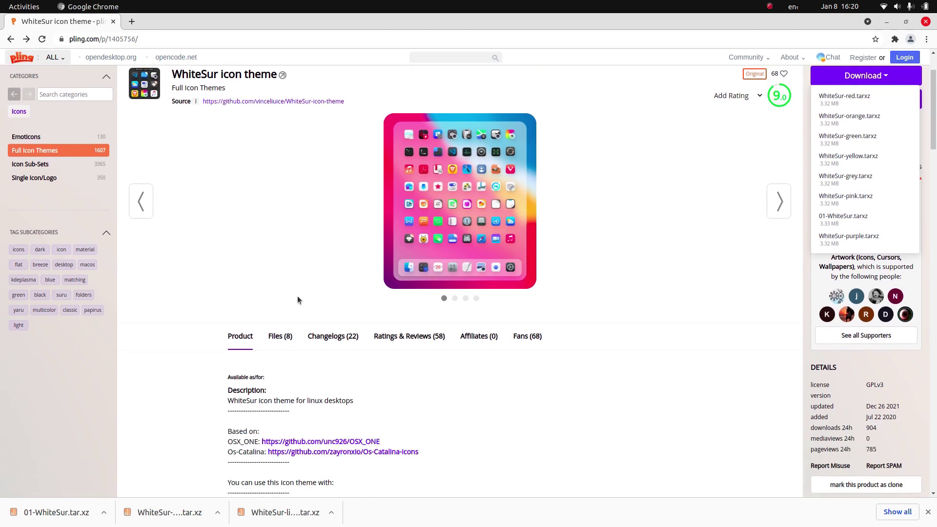
# - Return to the WhiteSur Gtk Theme page, open its Firefox theme link and examine the README on GitHub
pyautogui.click(10, 39)
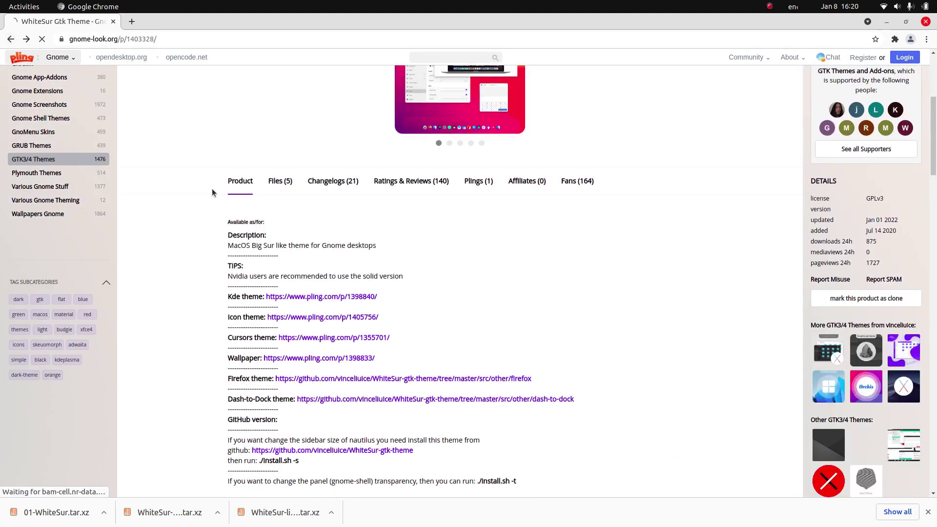
pyautogui.scroll(-2, 215, 193)
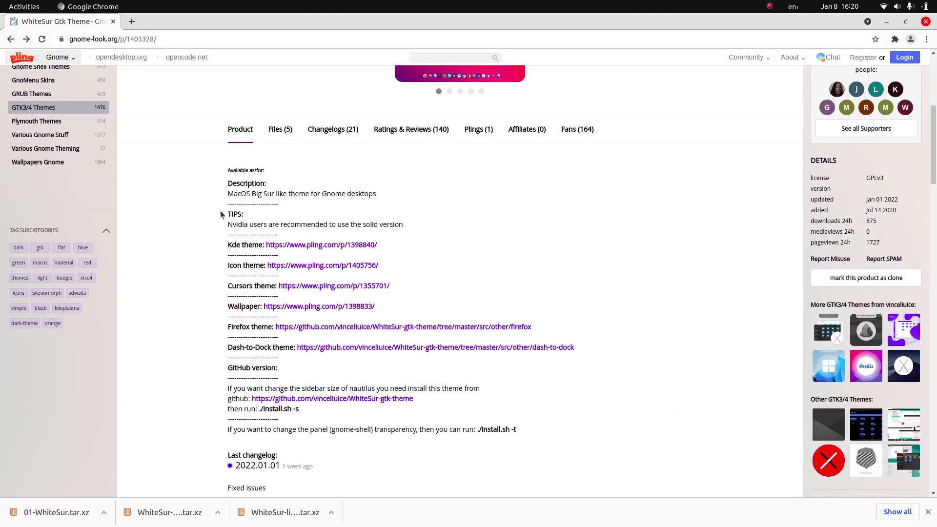
pyautogui.click(285, 326)
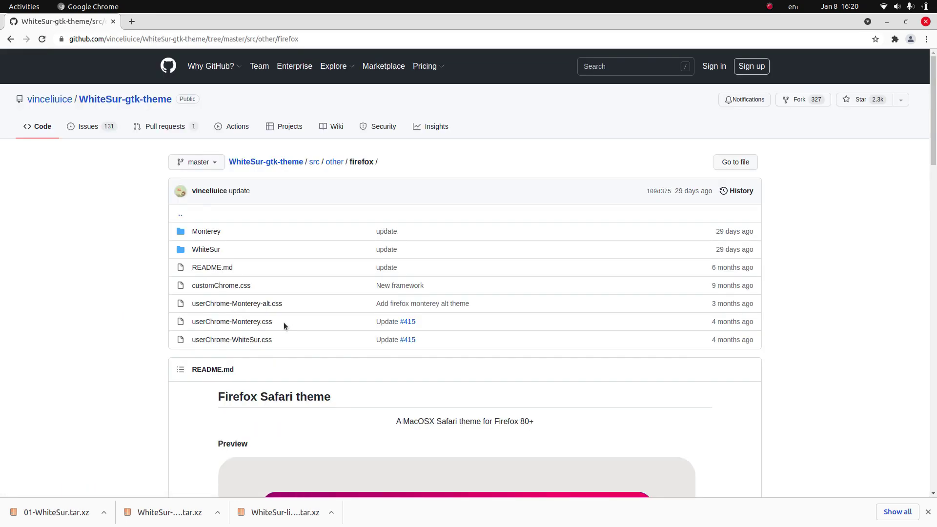
pyautogui.scroll(-4, 285, 326)
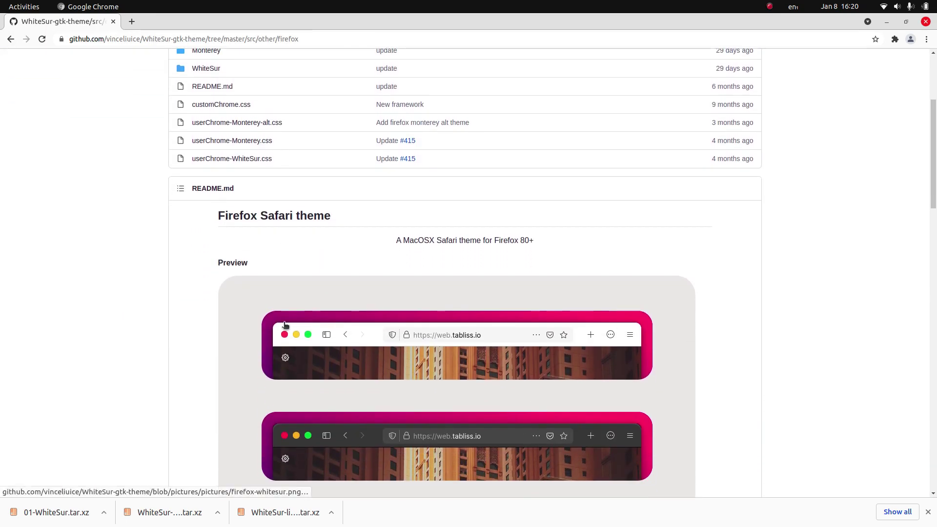
pyautogui.scroll(-4, 286, 326)
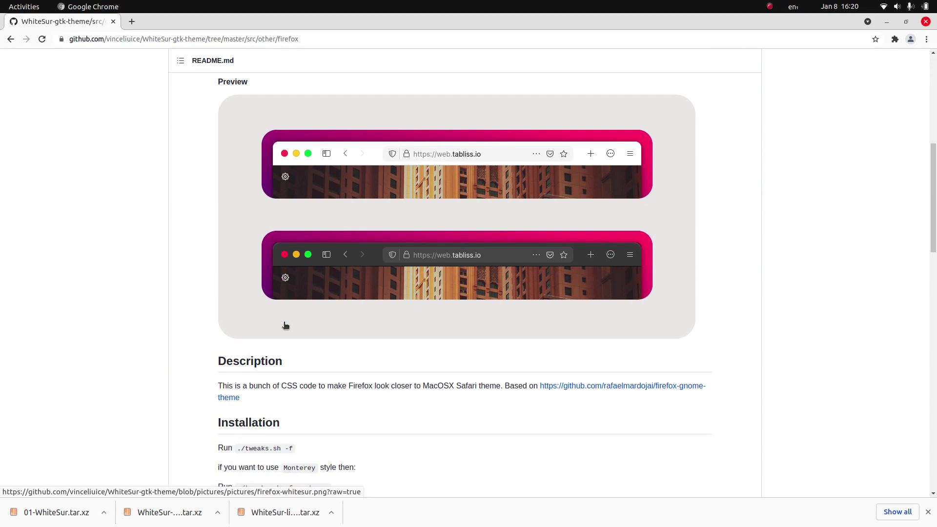
pyautogui.scroll(6, 285, 326)
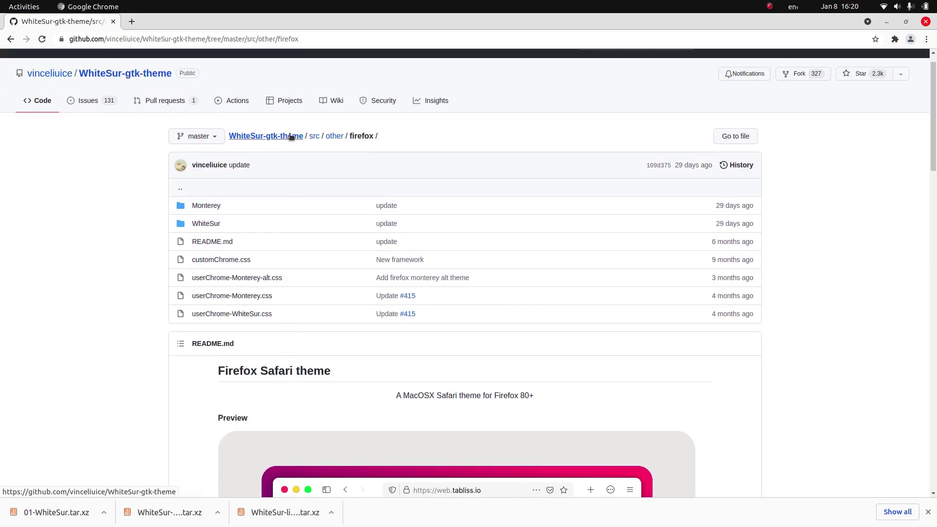
# - Open the root of the WhiteSur-gtk-theme repository and download it as a ZIP archive
pyautogui.click(290, 136)
pyautogui.click(584, 162)
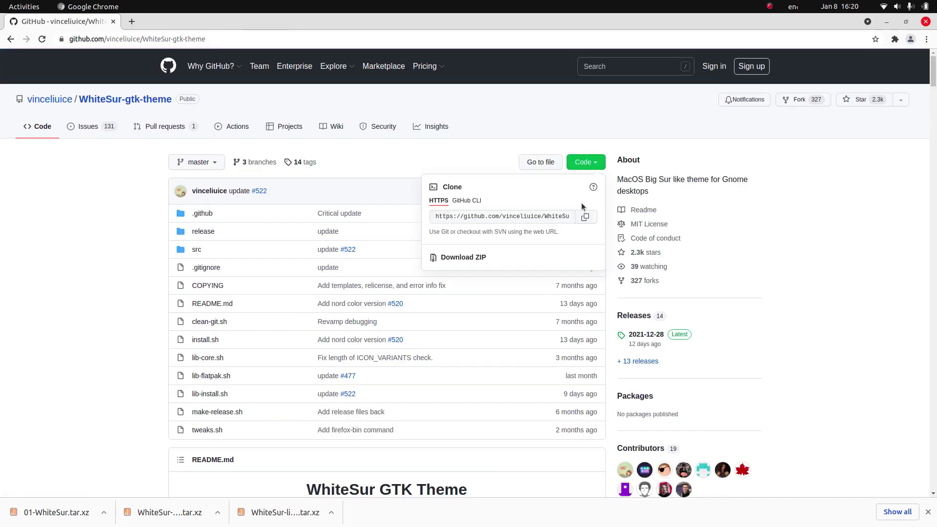
pyautogui.click(473, 263)
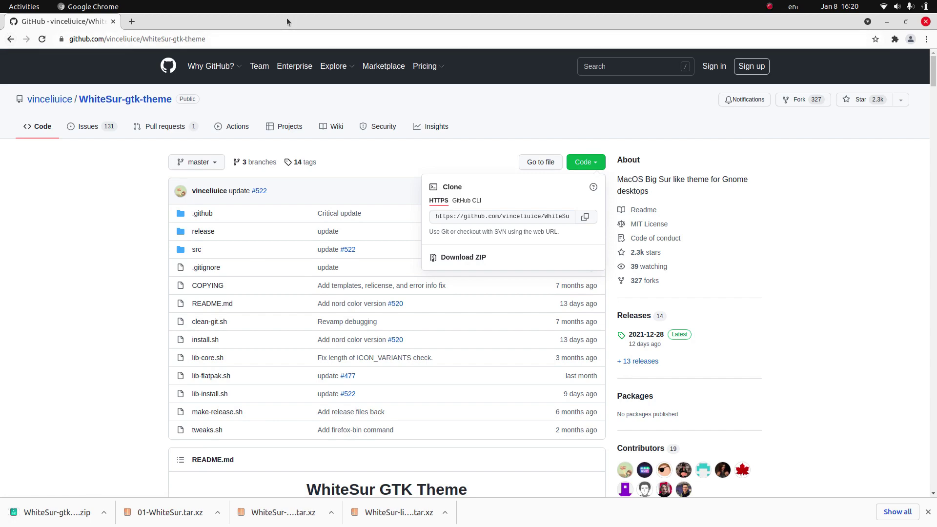
# - Copy the "./tweaks.sh -f monterey" command for the Monterey Firefox theme from the README and close the browser
pyautogui.scroll(-7, 277, 234)
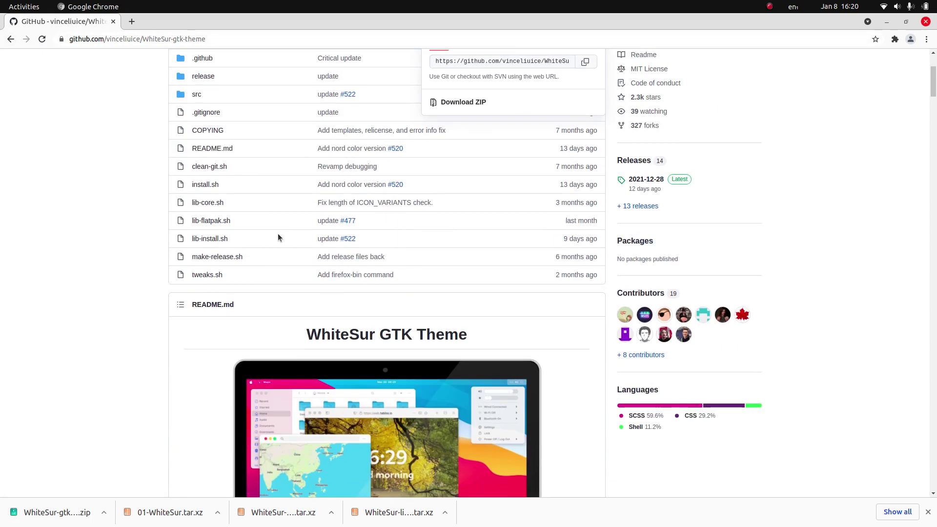
pyautogui.scroll(-7, 277, 234)
pyautogui.moveTo(932, 117); pyautogui.dragTo(922, 274)
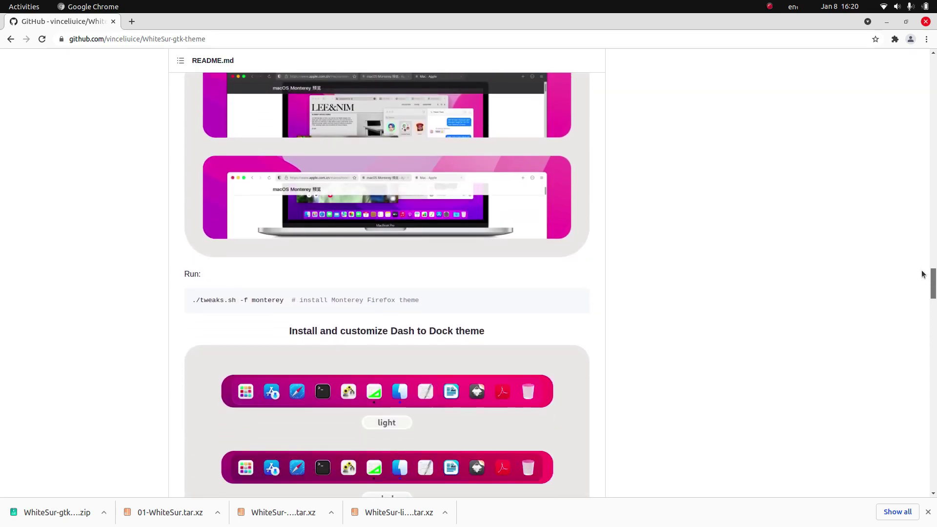
pyautogui.moveTo(923, 274); pyautogui.dragTo(922, 262)
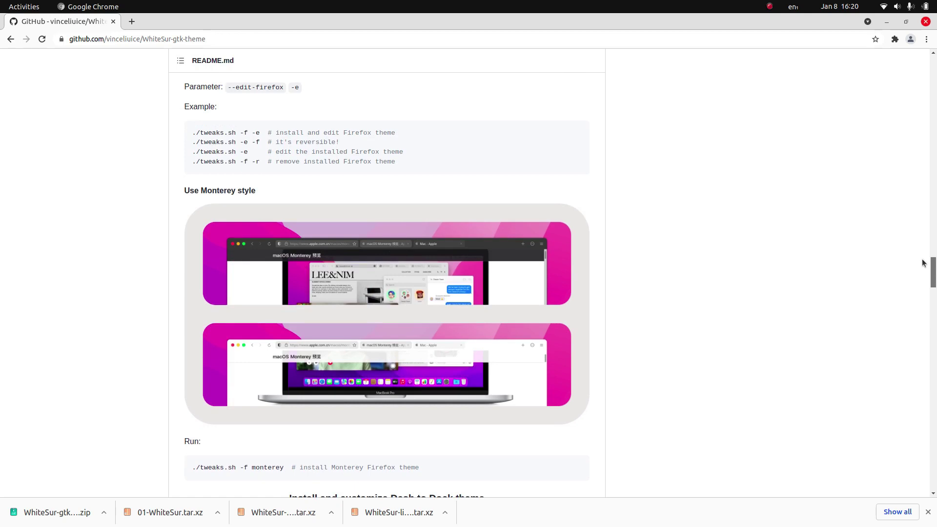
pyautogui.moveTo(922, 263); pyautogui.dragTo(926, 274)
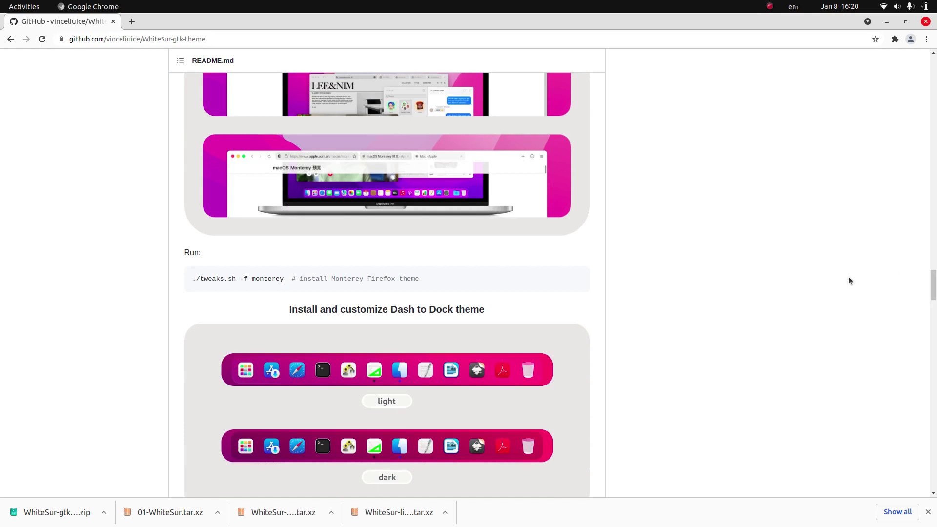
pyautogui.moveTo(193, 278)
pyautogui.moveTo(485, 15); pyautogui.dragTo(325, 91)
pyautogui.click(508, 90)
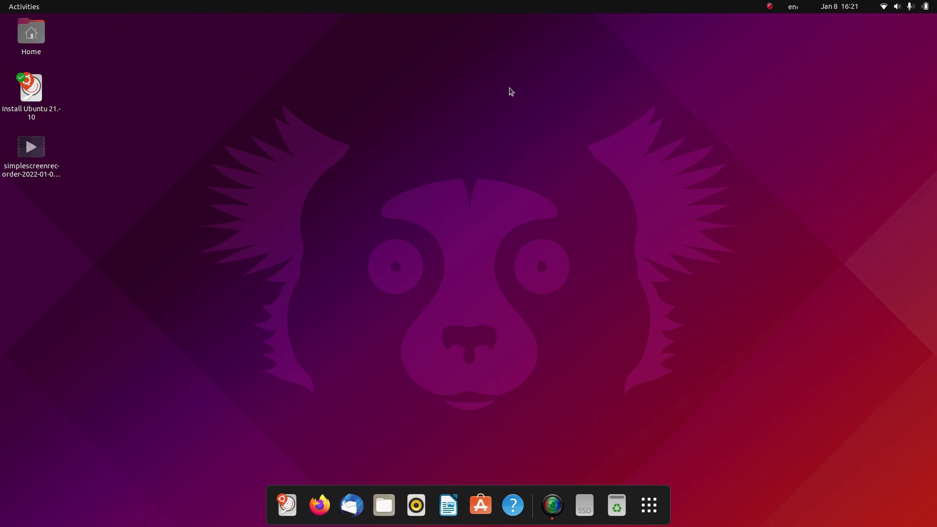
pyautogui.press('super')
pyautogui.press('super')
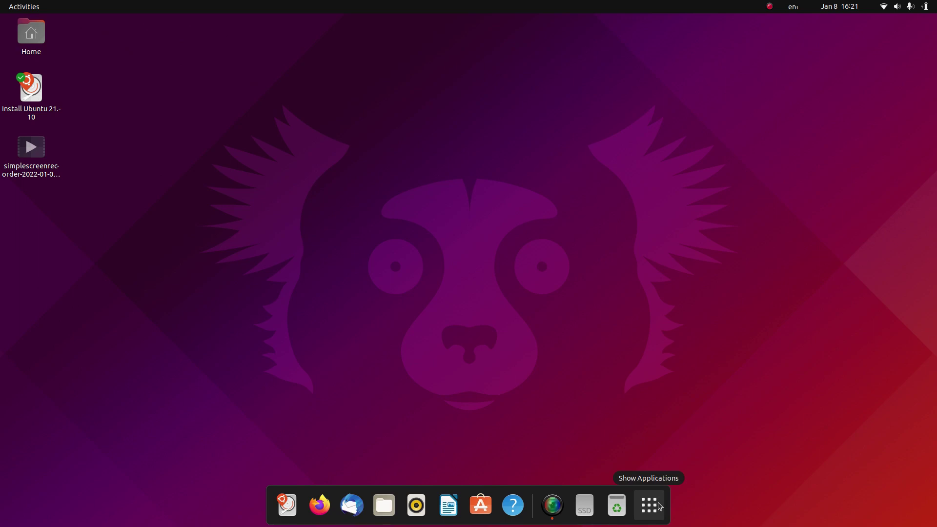
# - Extract the WhiteSur-gtk-theme-master folder from its ZIP archive into the Downloads folder using Files
pyautogui.click(384, 505)
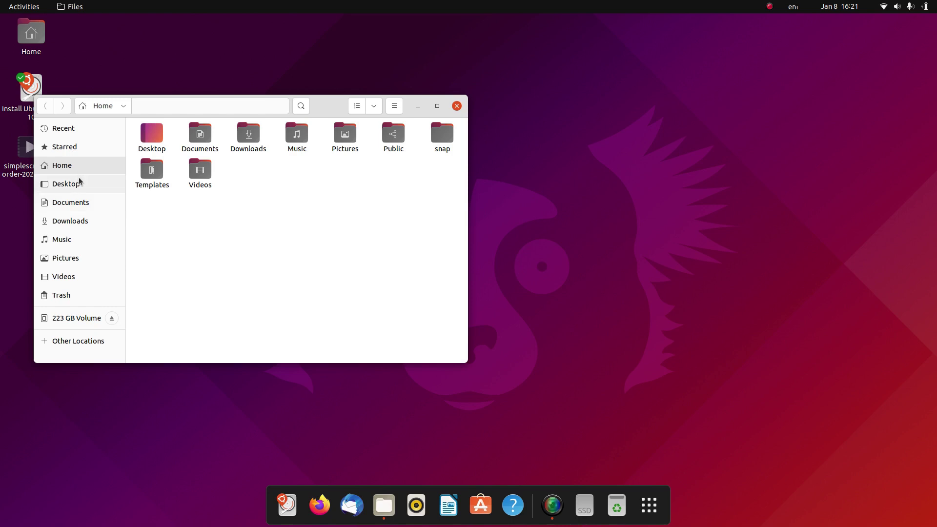
pyautogui.click(81, 221)
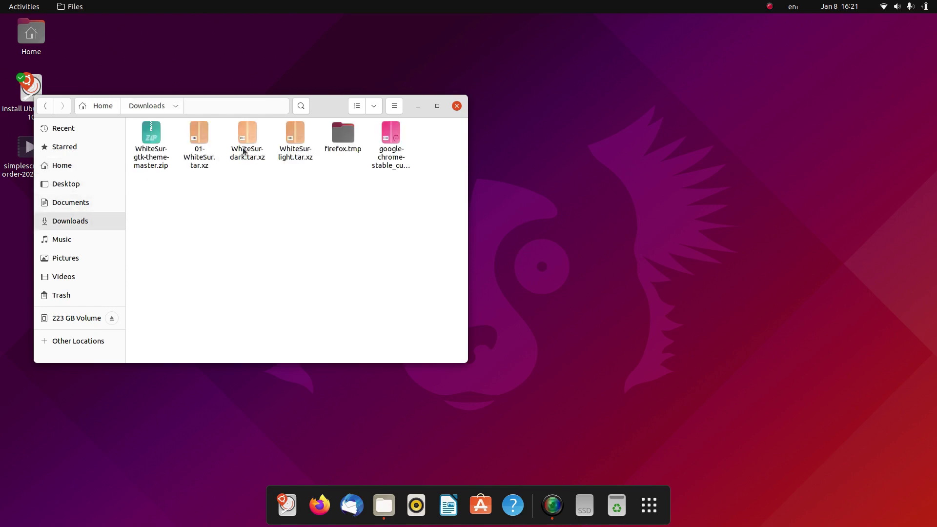
pyautogui.doubleClick(155, 138)
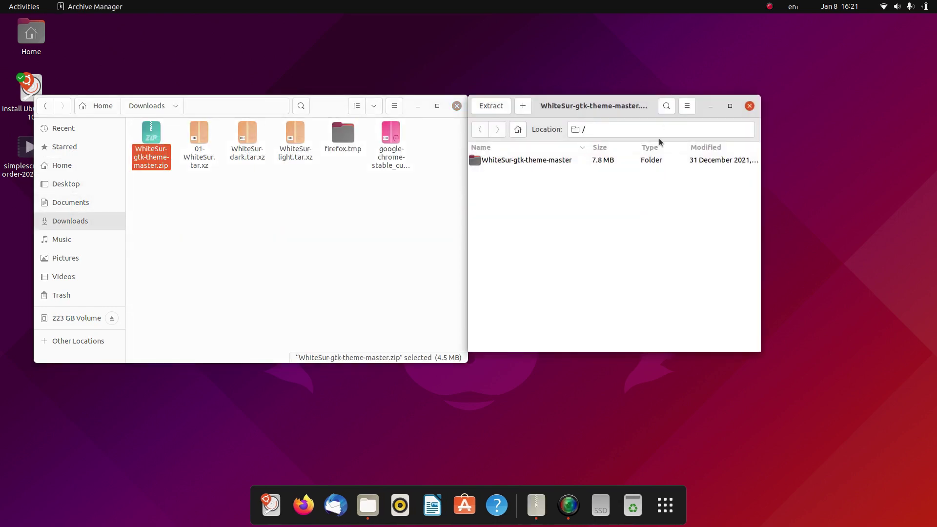
pyautogui.moveTo(556, 161); pyautogui.dragTo(343, 250)
pyautogui.click(277, 221)
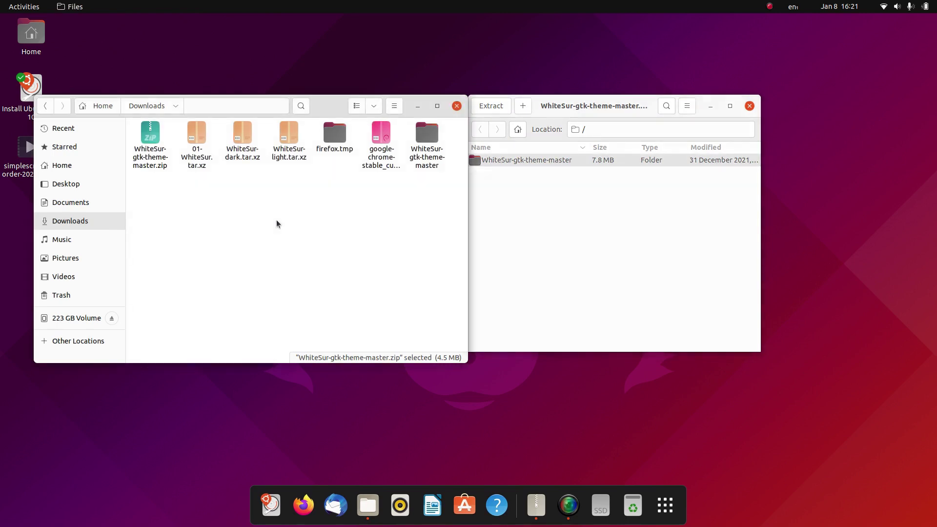
# - Run "./tweaks.sh -f monterey" in a terminal opened in the WhiteSur-gtk-theme-master folder, then close the terminal
pyautogui.doubleClick(429, 144)
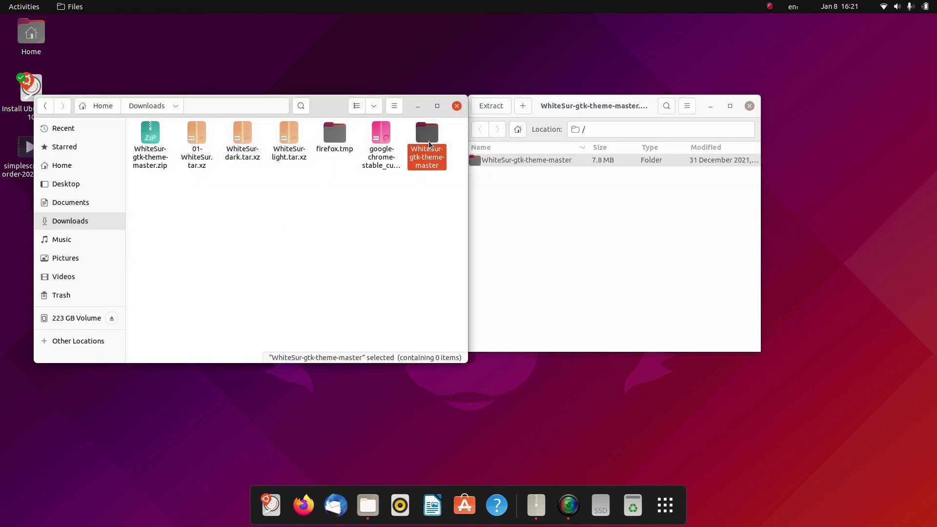
pyautogui.rightClick(316, 245)
pyautogui.click(350, 302)
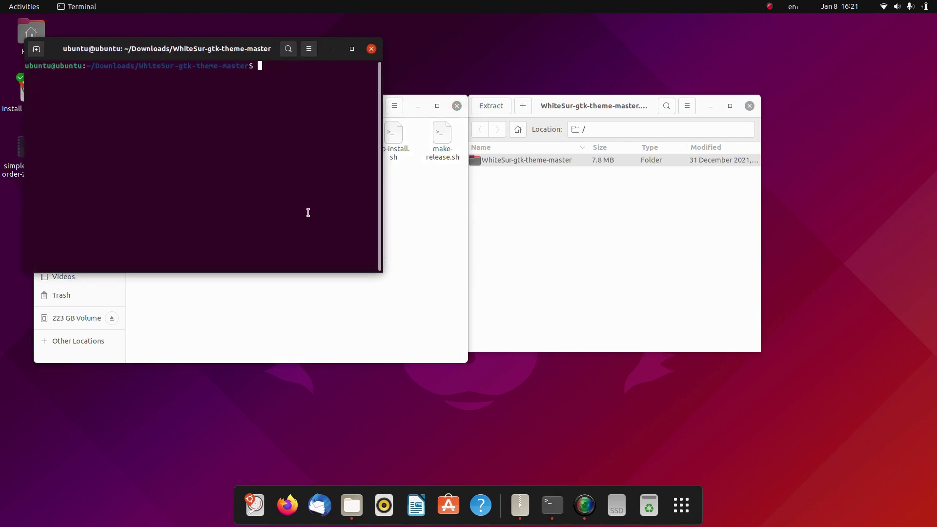
pyautogui.hotkey('ctrl', 'shift', 'v')
pyautogui.press('Return')
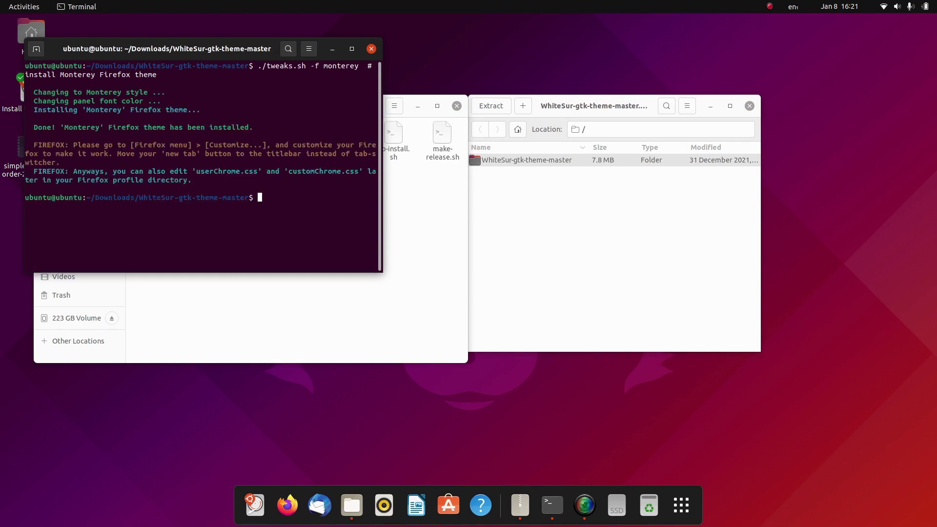
pyautogui.click(424, 239)
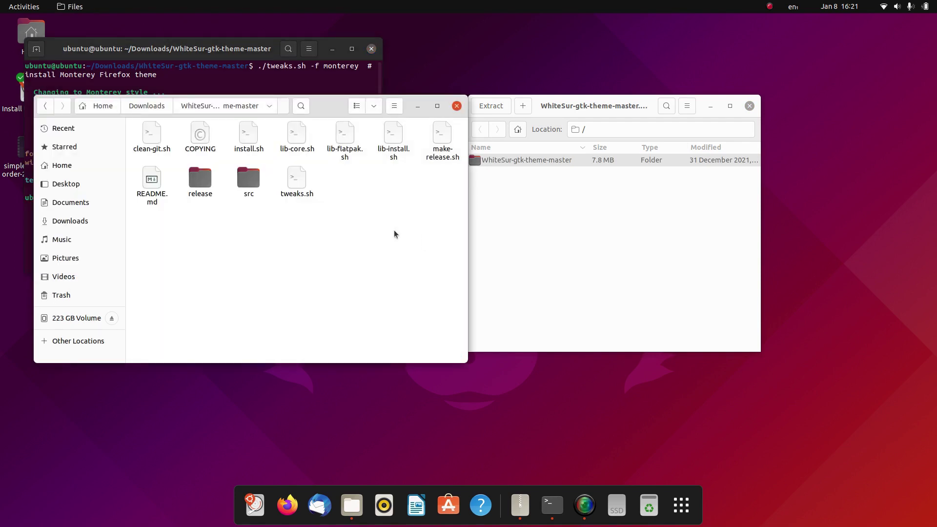
pyautogui.click(372, 49)
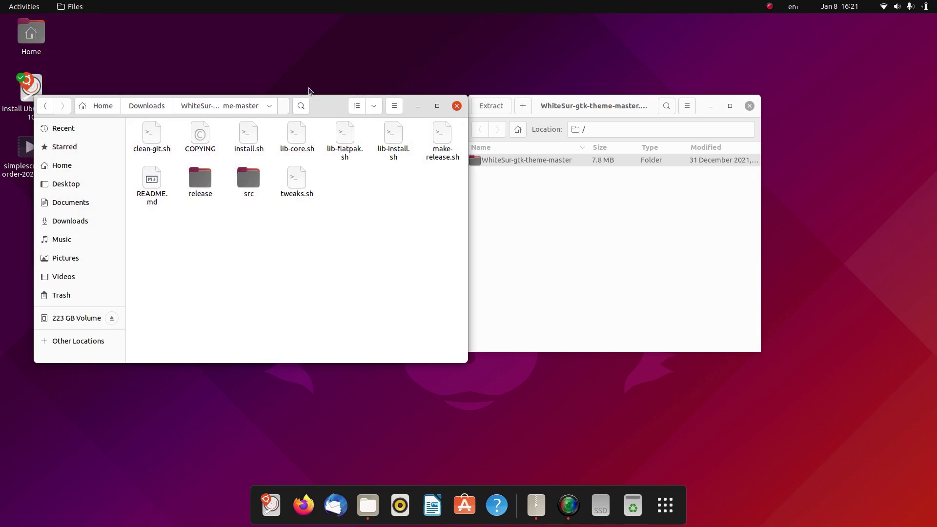
# - Return to the Downloads folder, open a second Files window and tile the two windows side by side
pyautogui.click(45, 109)
pyautogui.click(465, 211)
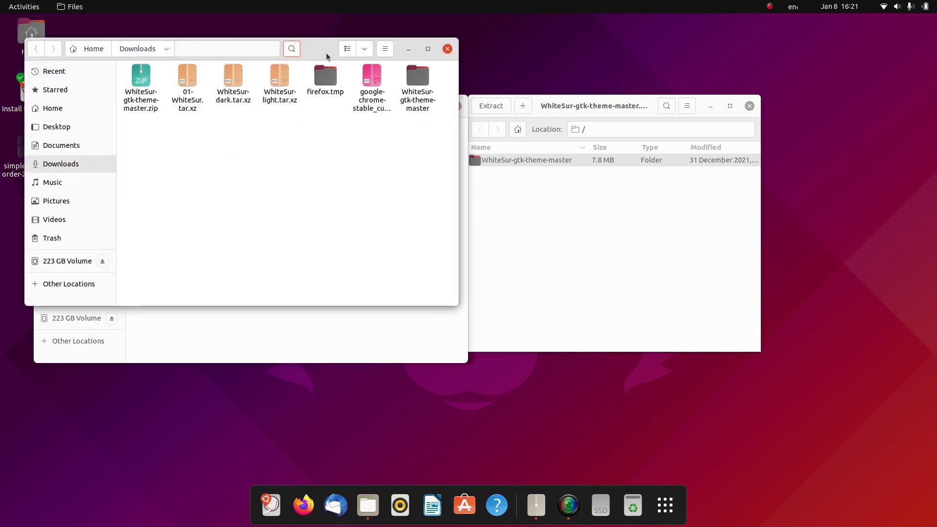
pyautogui.moveTo(326, 52); pyautogui.dragTo(936, 187)
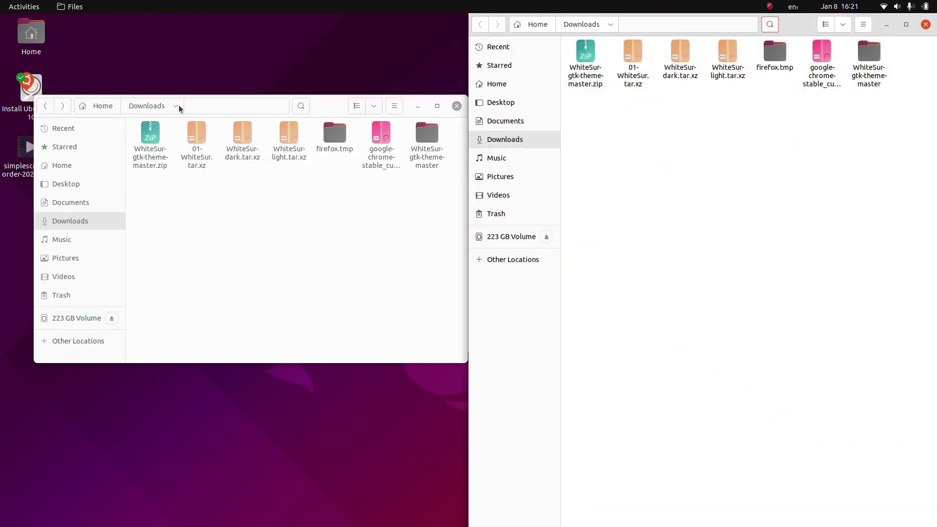
pyautogui.moveTo(327, 112); pyautogui.dragTo(47, 218)
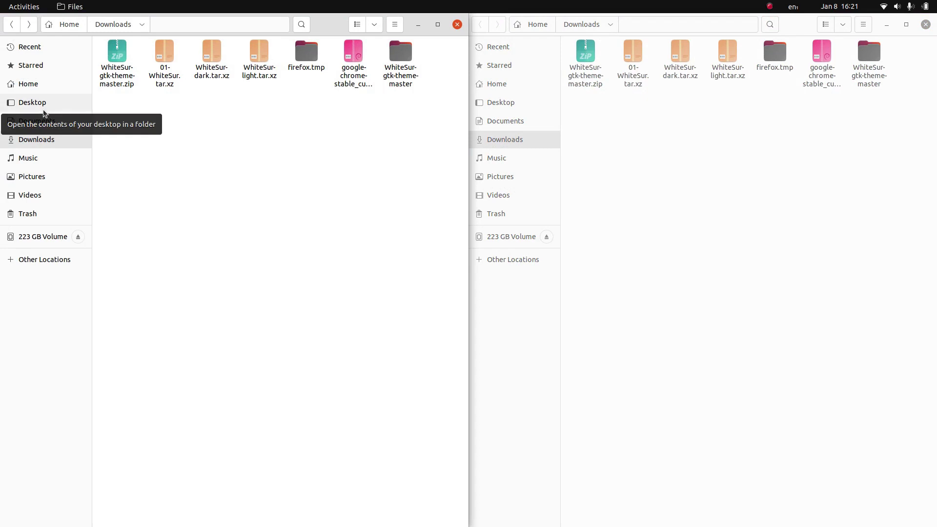
# - Go to the Home folder in the second Files window and show its hidden files
pyautogui.click(541, 126)
pyautogui.click(506, 85)
pyautogui.click(672, 261)
pyautogui.rightClick(672, 262)
pyautogui.click(641, 244)
pyautogui.hotkey('ctrl', 'h')
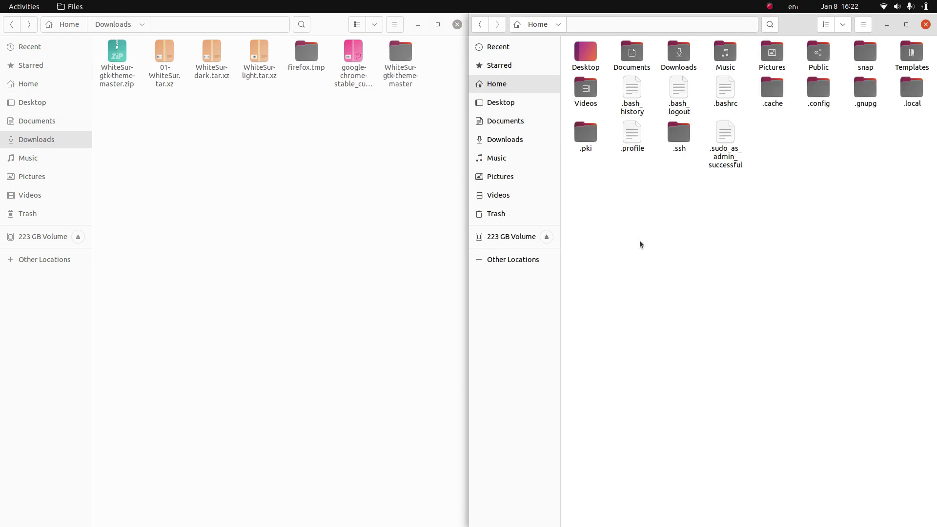
# - Create two new folders named .themes and .icons in the Home folder
pyautogui.hotkey('ctrl', 'shift', 'n')
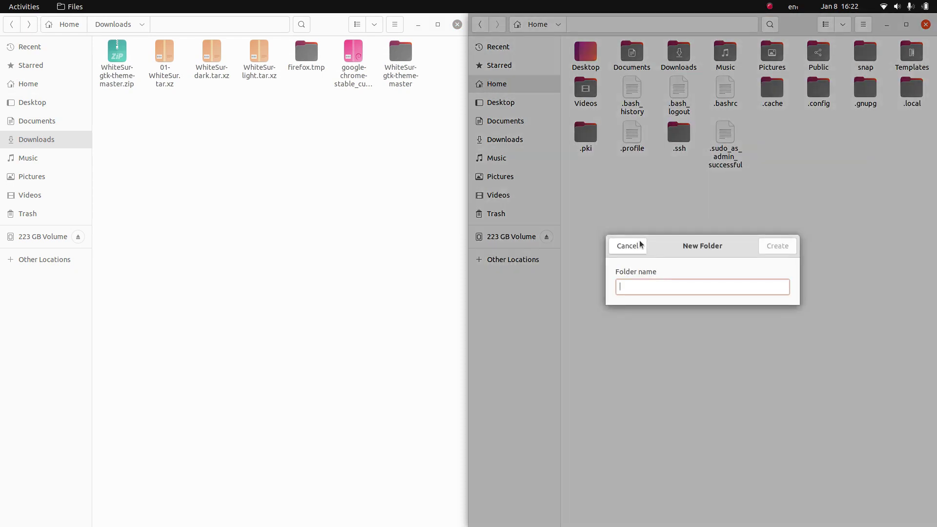
pyautogui.write('.themes')
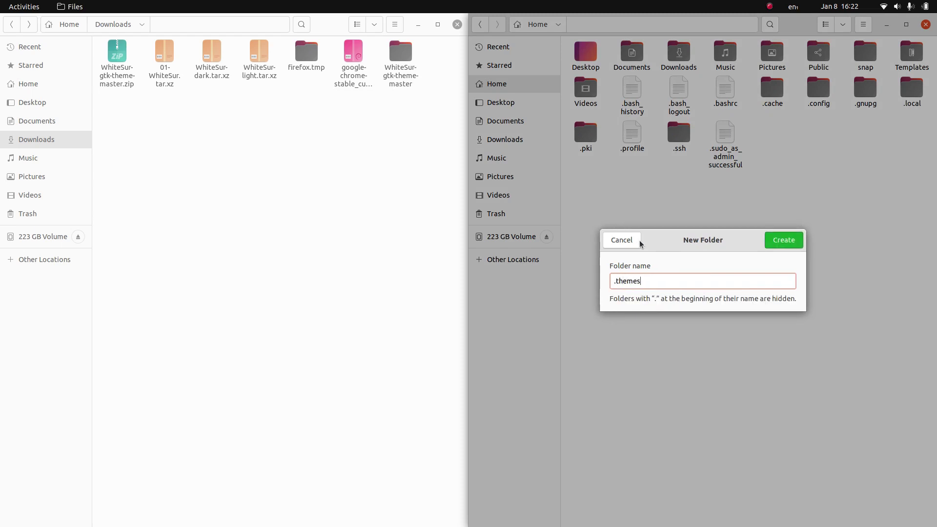
pyautogui.press('Return')
pyautogui.rightClick(640, 243)
pyautogui.click(651, 249)
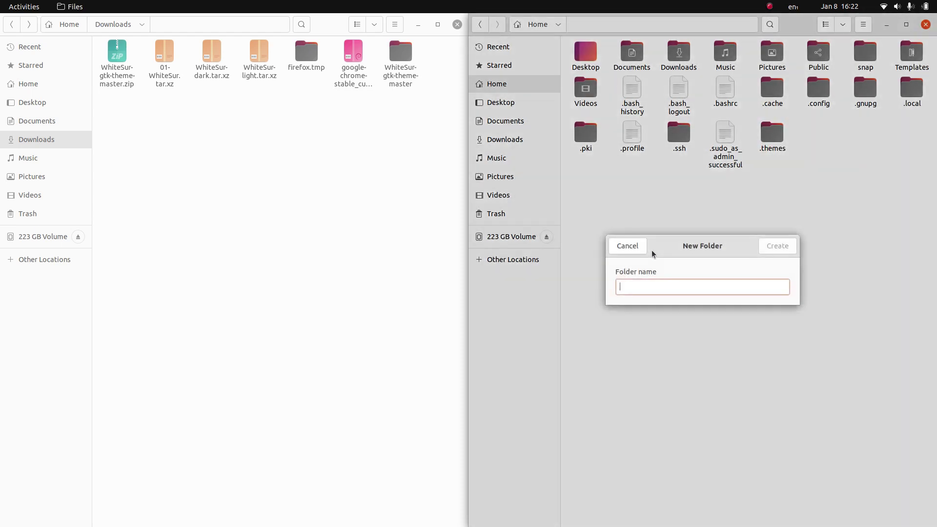
pyautogui.write('.icons')
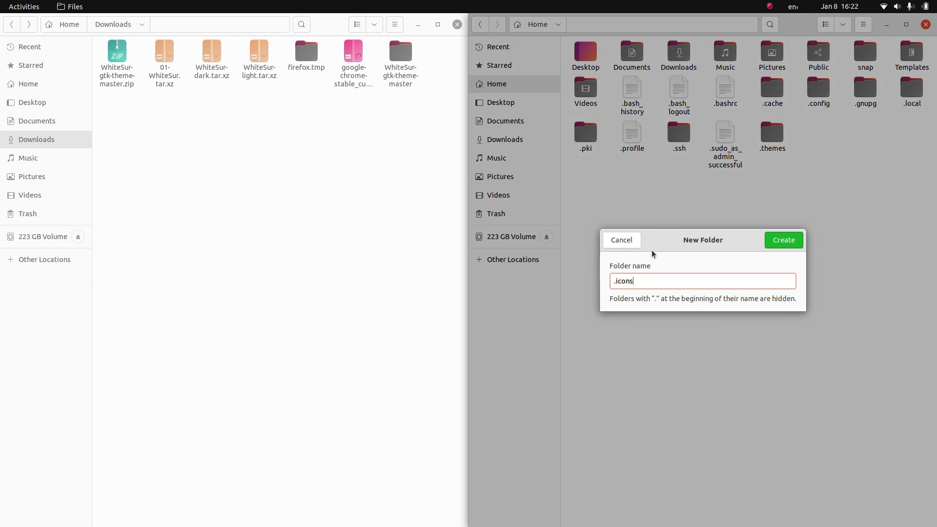
pyautogui.press('Return')
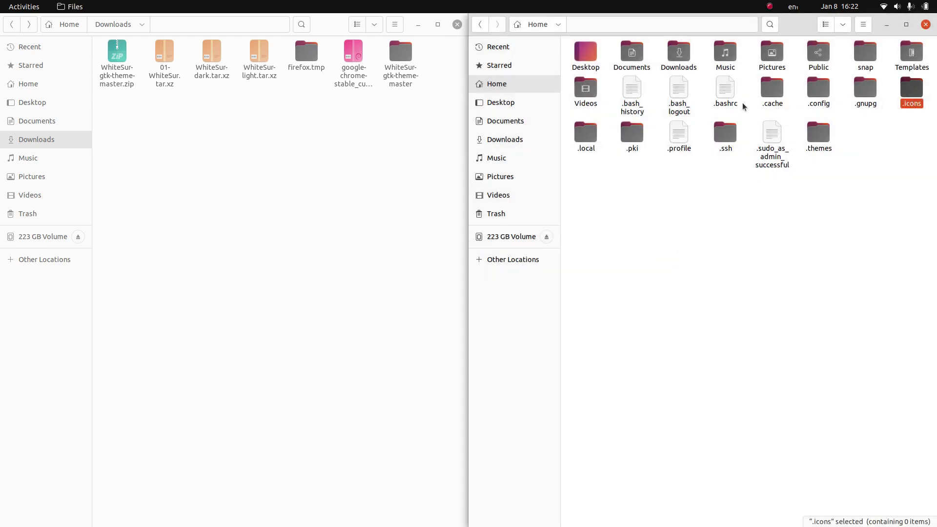
# - Open the .themes folder in the second Files window and clear the low mouse battery notification
pyautogui.press('Return')
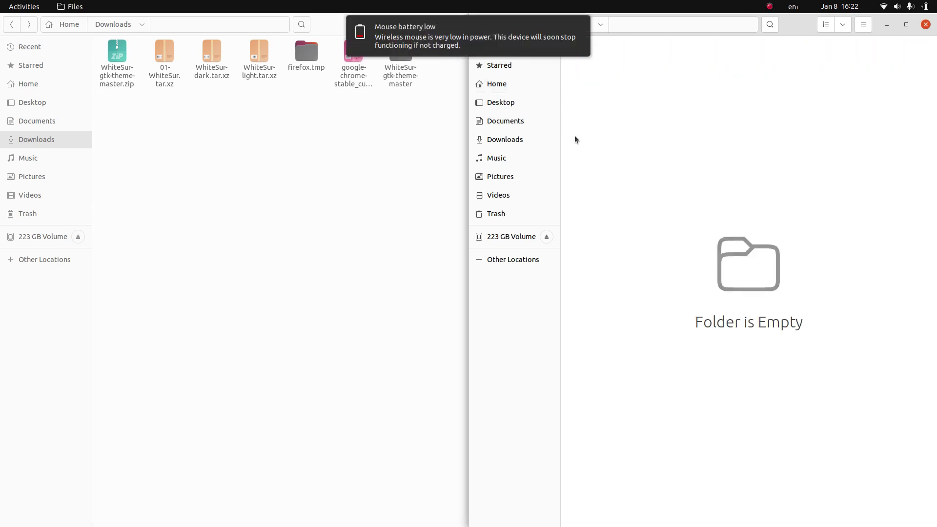
pyautogui.click(316, 167)
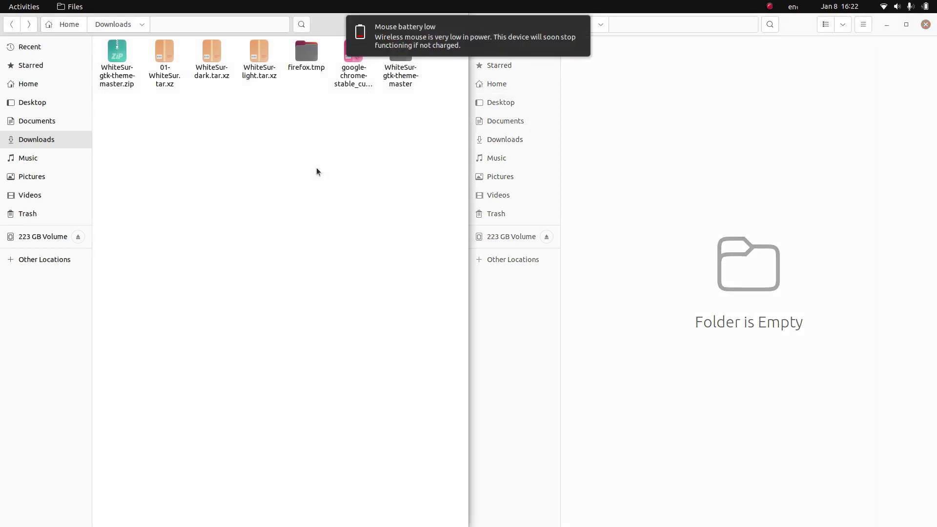
pyautogui.click(569, 28)
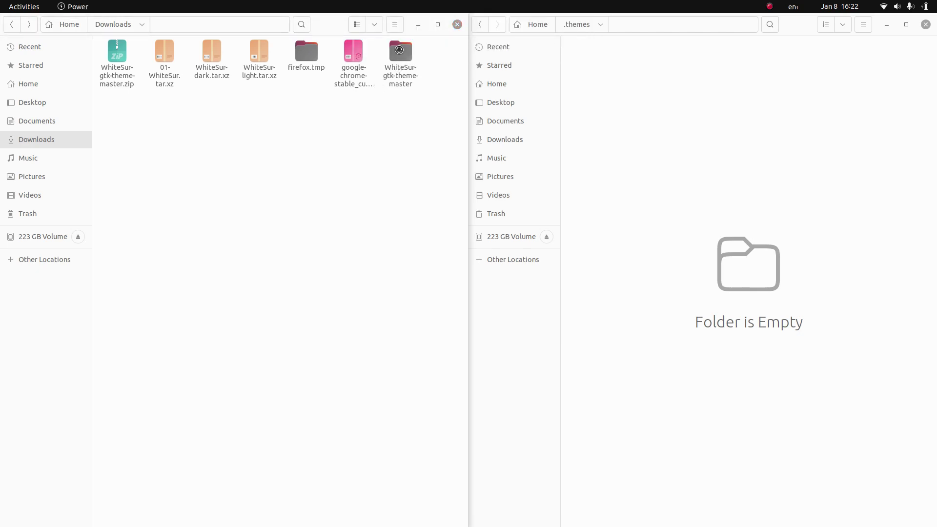
# - Look inside the WhiteSur-gtk-theme-master folder, close the Power settings window and return to Downloads
pyautogui.doubleClick(399, 49)
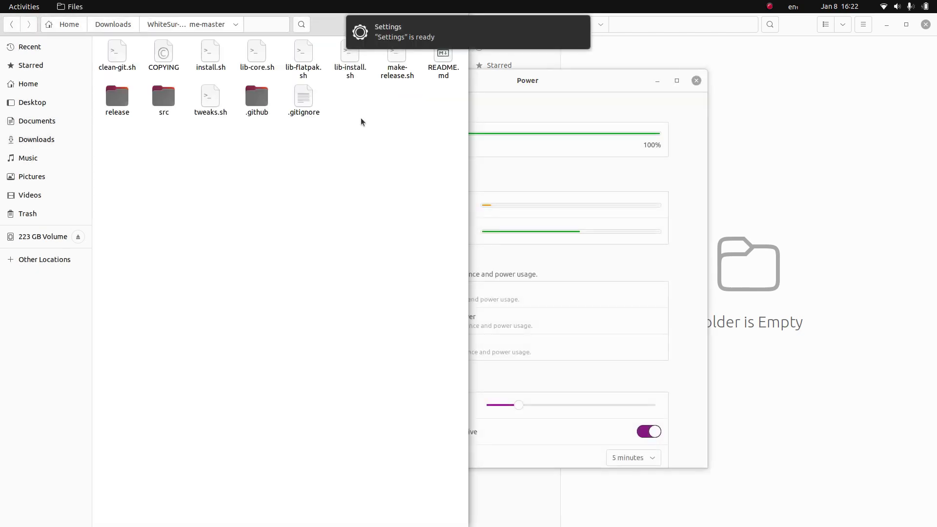
pyautogui.click(696, 80)
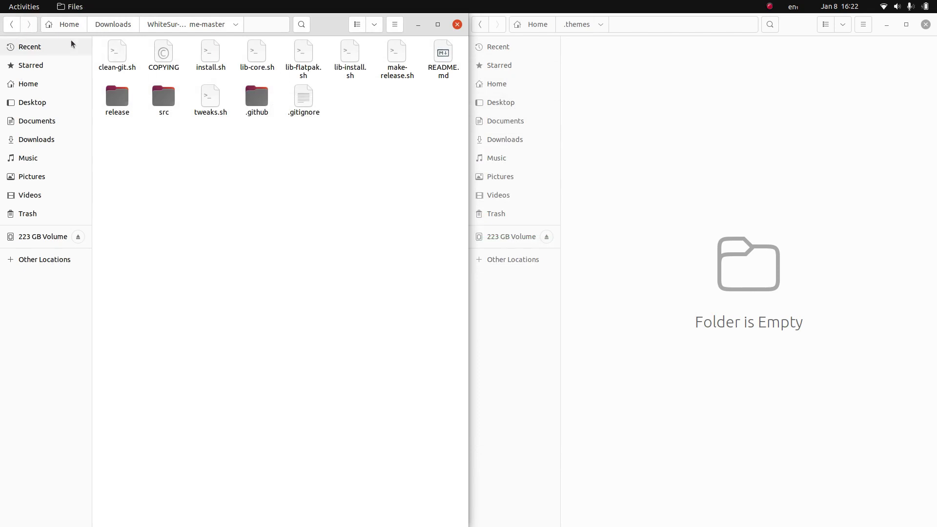
pyautogui.click(13, 27)
pyautogui.click(339, 125)
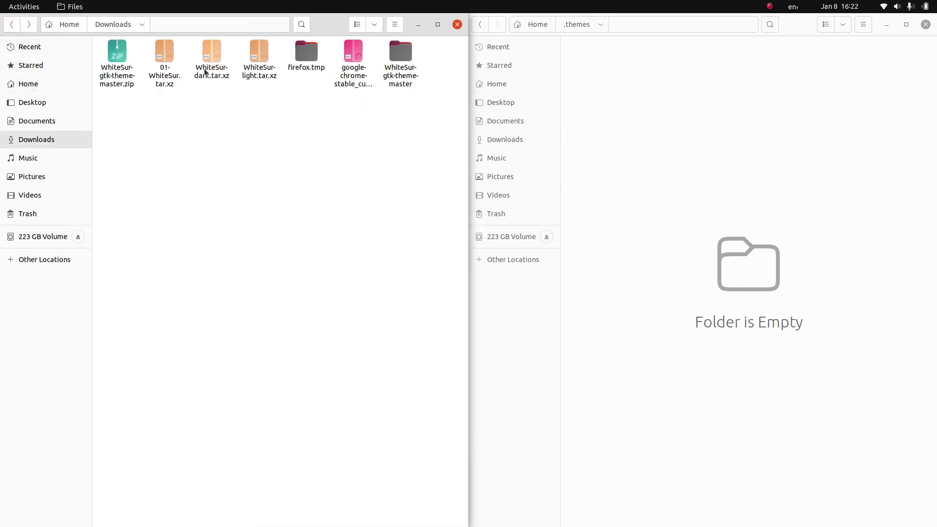
# - Extract the WhiteSur-light and WhiteSur-dark folders from their archives in Downloads into the .themes folder
pyautogui.doubleClick(259, 55)
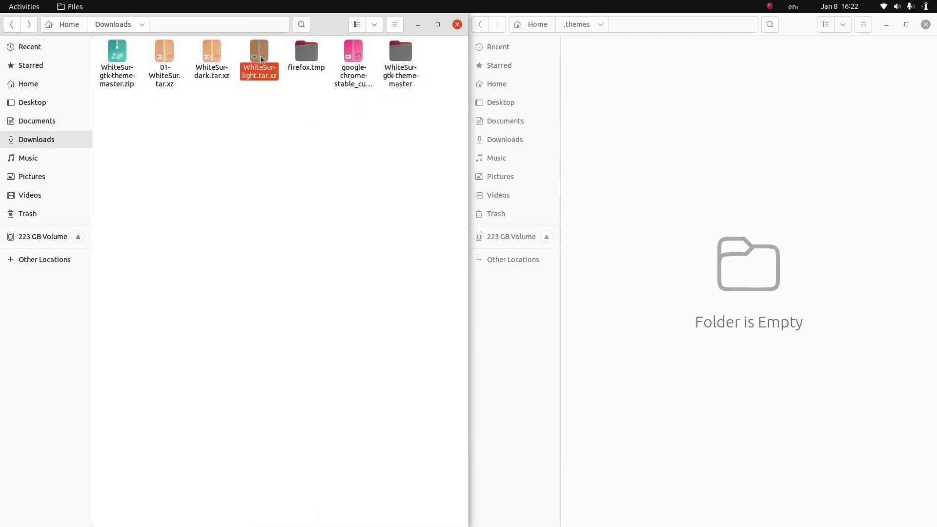
pyautogui.moveTo(64, 102); pyautogui.dragTo(665, 116)
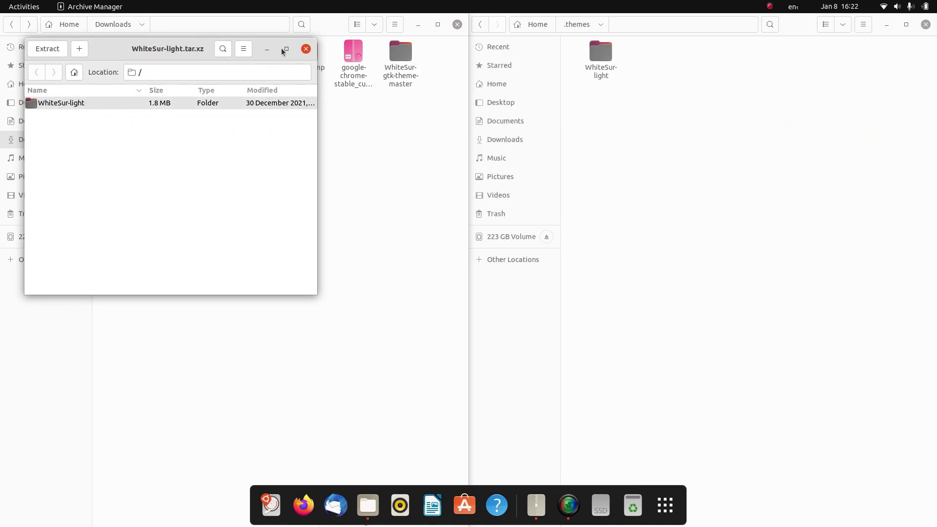
pyautogui.click(306, 49)
pyautogui.doubleClick(215, 55)
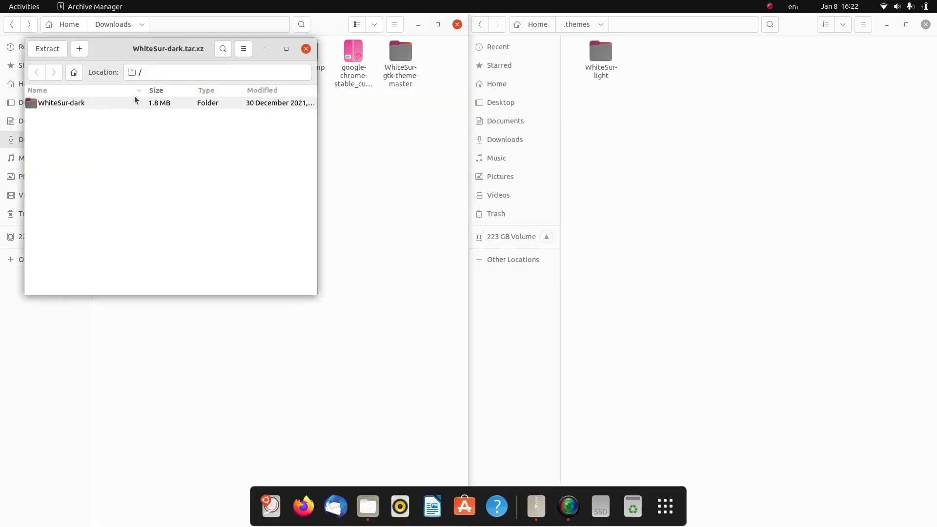
pyautogui.moveTo(63, 103); pyautogui.dragTo(639, 119)
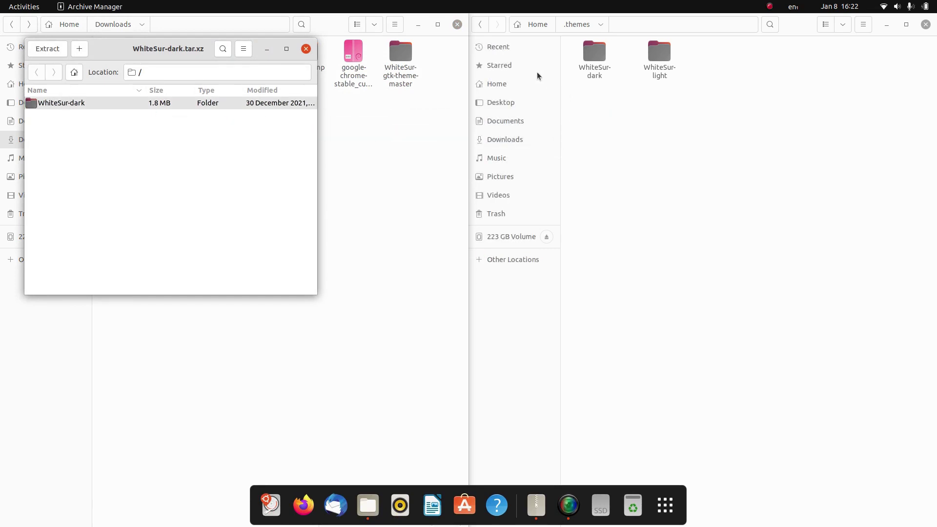
pyautogui.click(482, 27)
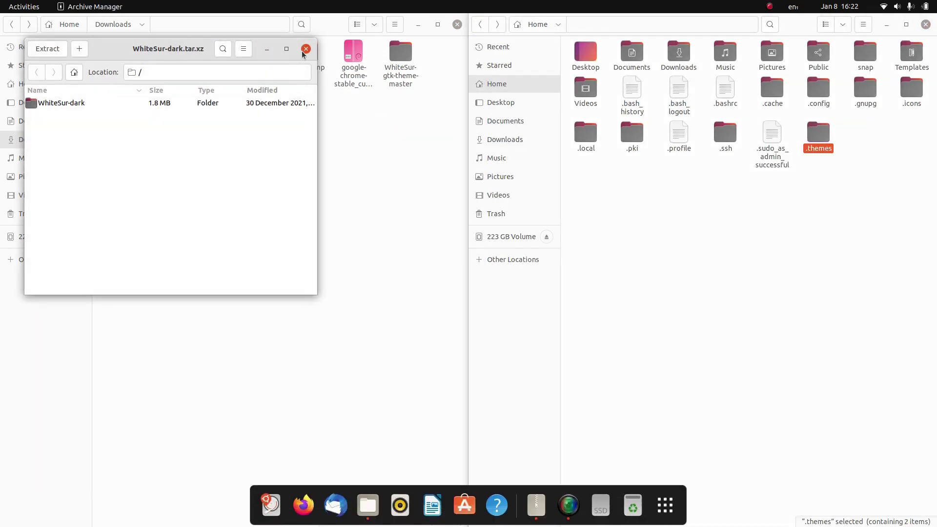
pyautogui.click(306, 49)
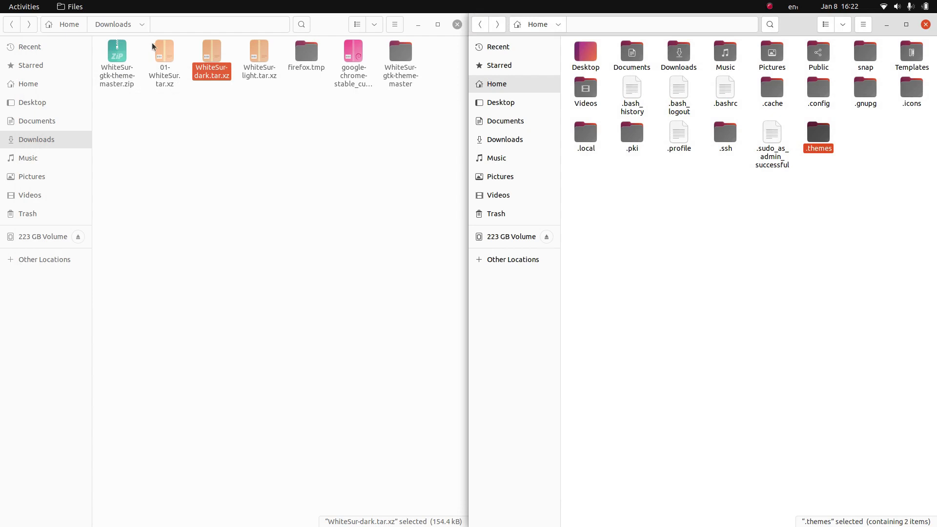
# - Extract the WhiteSur and WhiteSur-dark icon folders from 01-WhiteSur.tar.xz into the .icons folder in Home
pyautogui.doubleClick(161, 52)
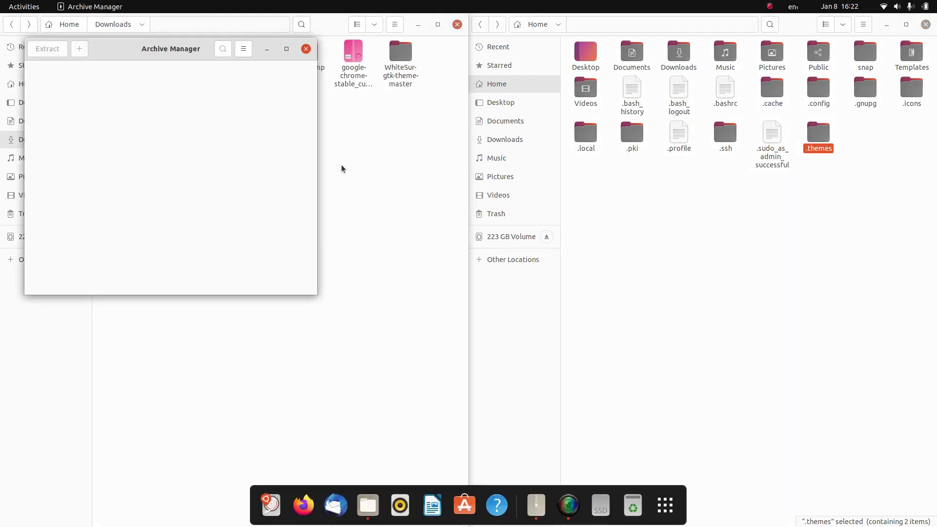
pyautogui.click(729, 223)
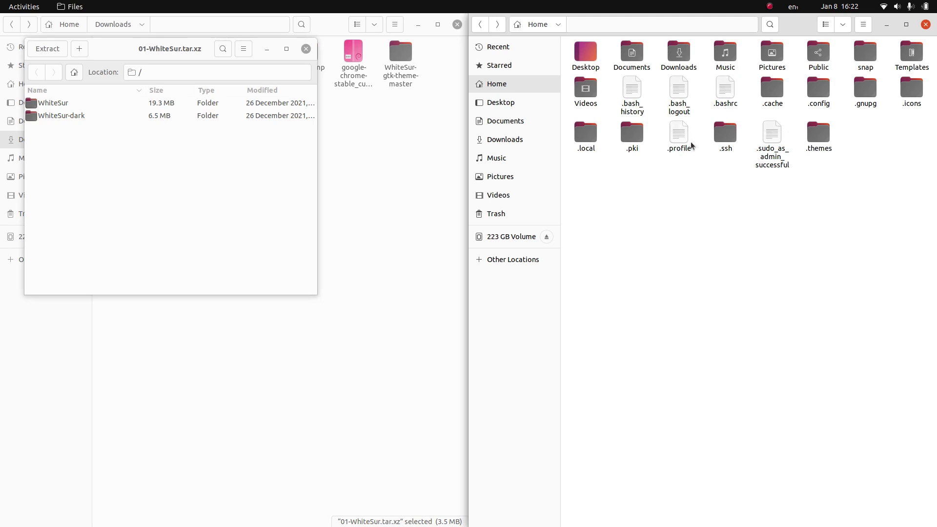
pyautogui.doubleClick(912, 91)
pyautogui.click(220, 126)
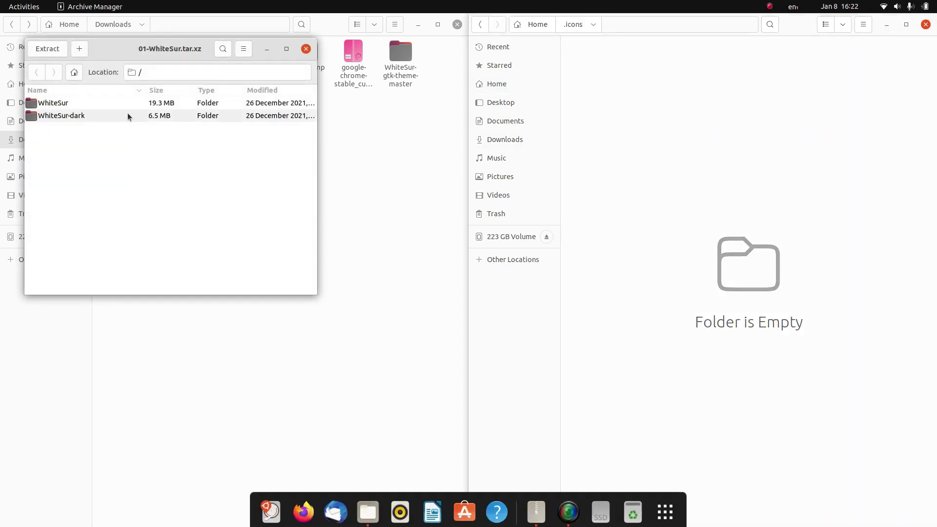
pyautogui.moveTo(39, 104); pyautogui.dragTo(601, 126)
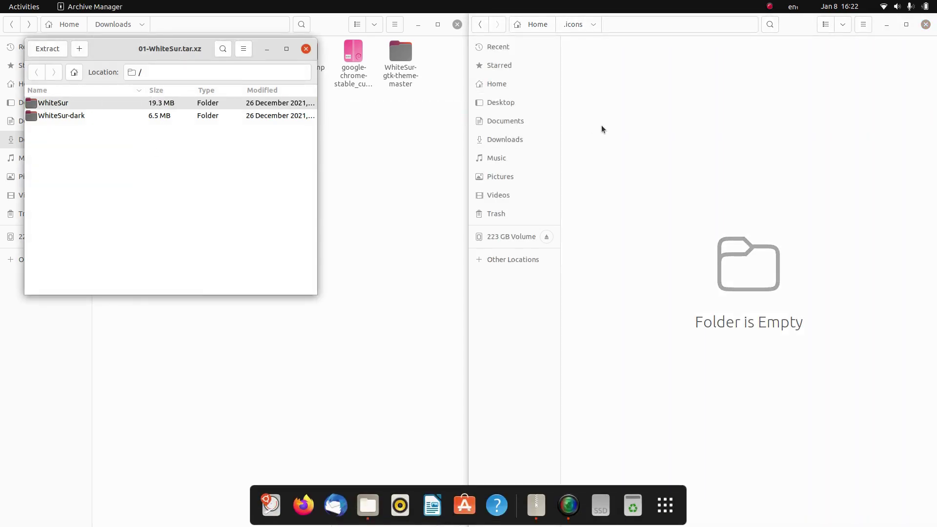
pyautogui.moveTo(72, 117); pyautogui.dragTo(650, 147)
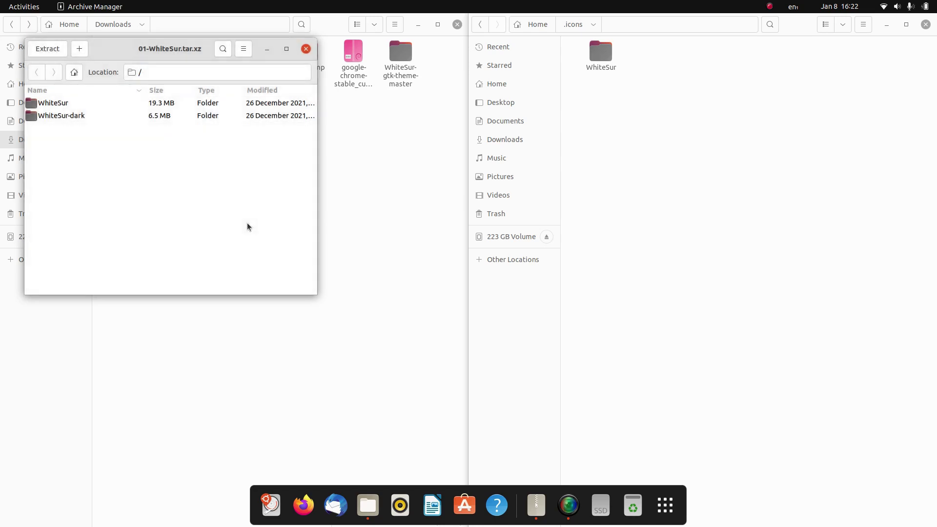
pyautogui.moveTo(40, 116); pyautogui.dragTo(622, 138)
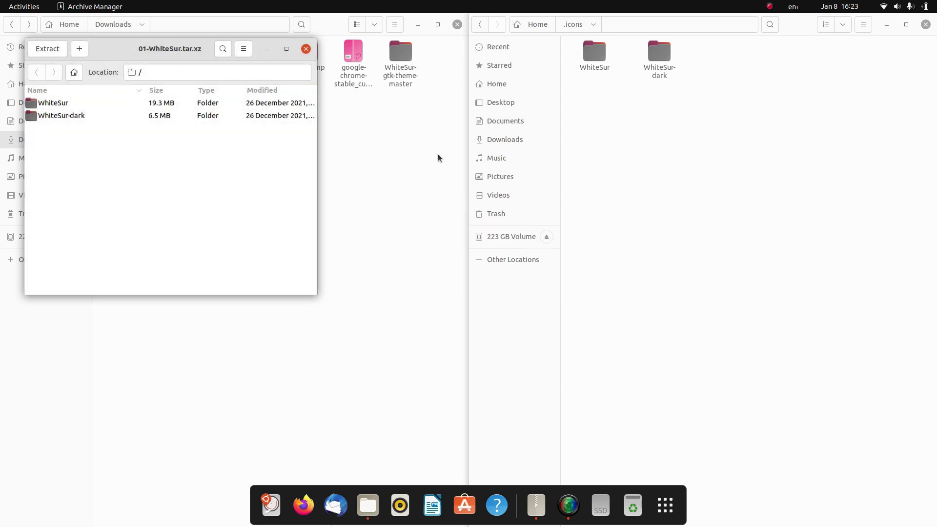
pyautogui.click(306, 49)
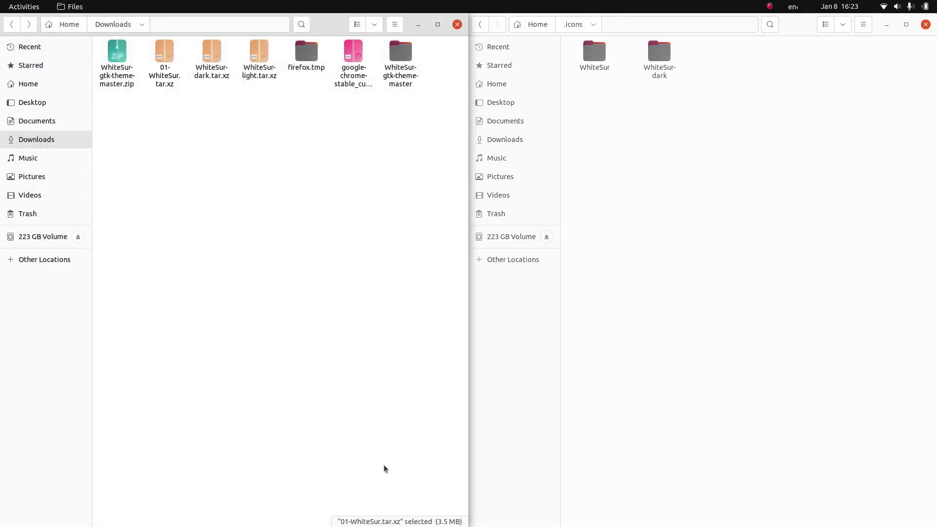
pyautogui.click(292, 499)
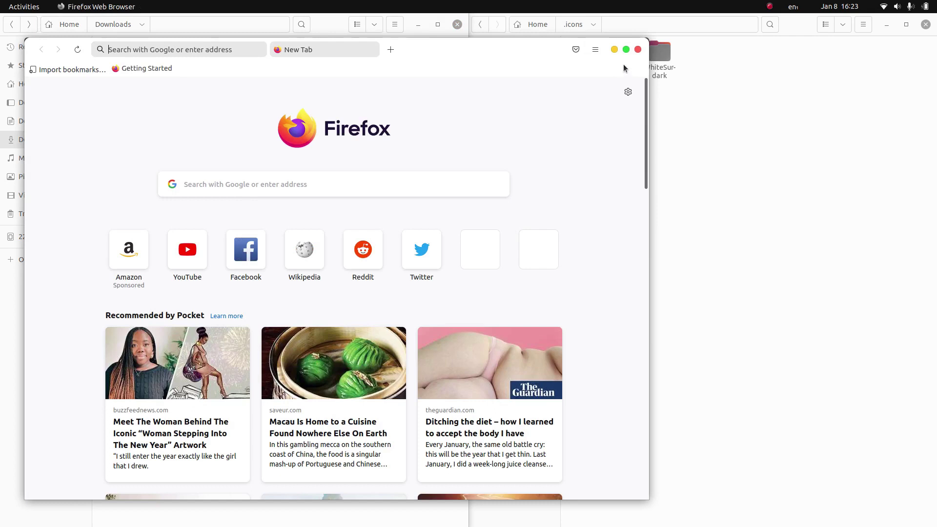
pyautogui.click(595, 50)
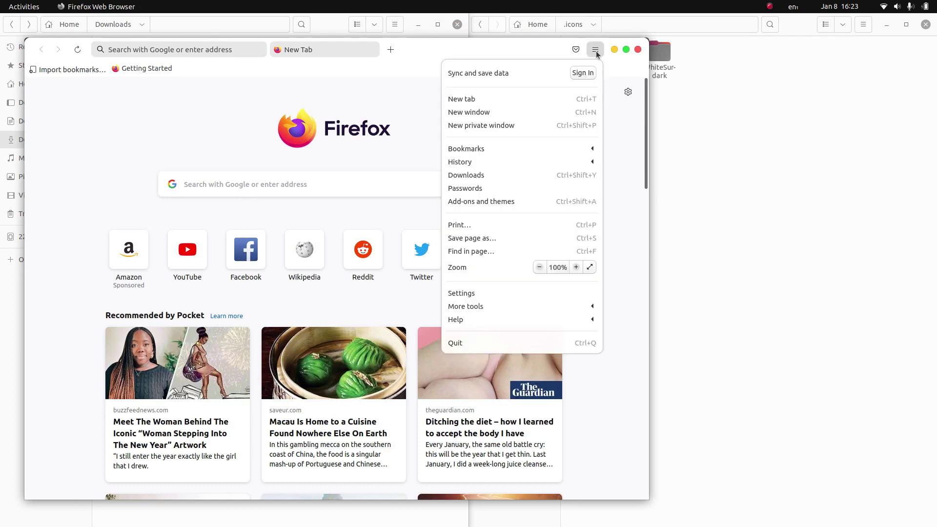
pyautogui.click(487, 164)
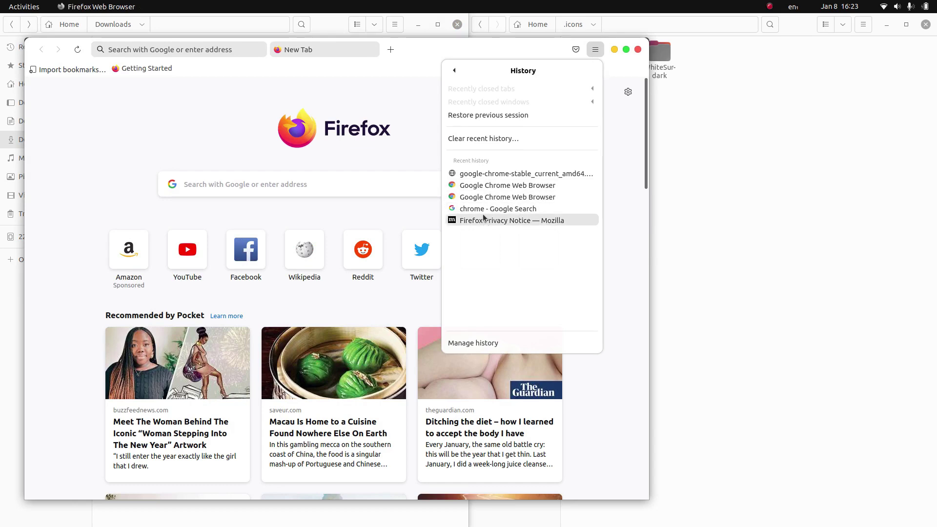
pyautogui.click(428, 141)
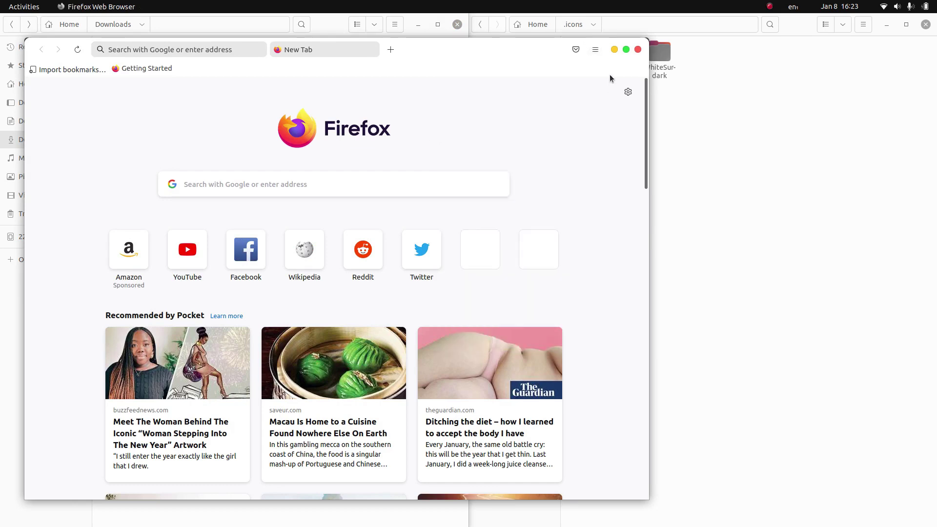
pyautogui.click(637, 50)
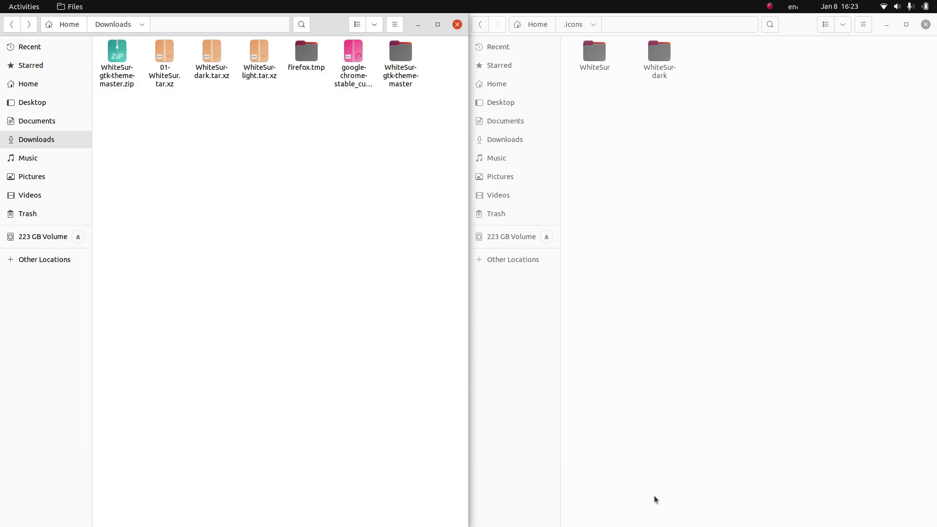
# - Switch to Google Chrome and open its full browsing history
pyautogui.click(665, 505)
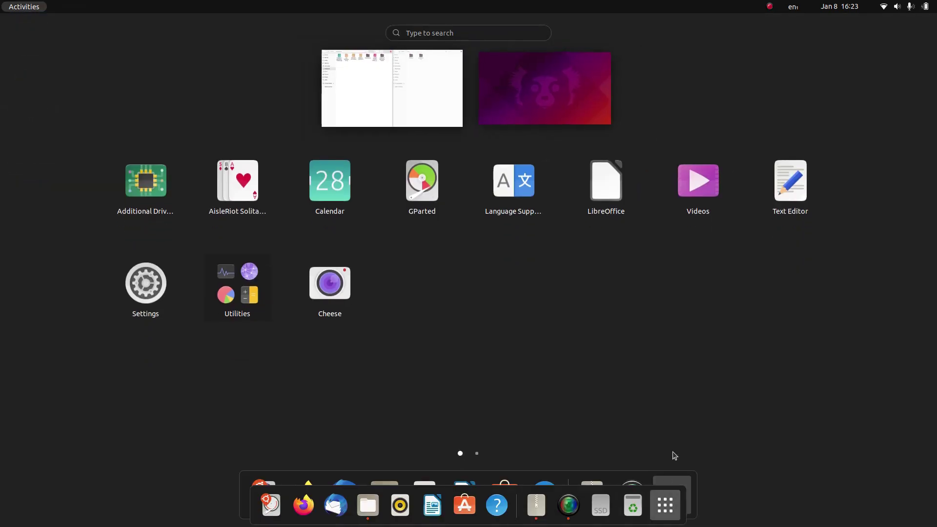
pyautogui.write('chrome')
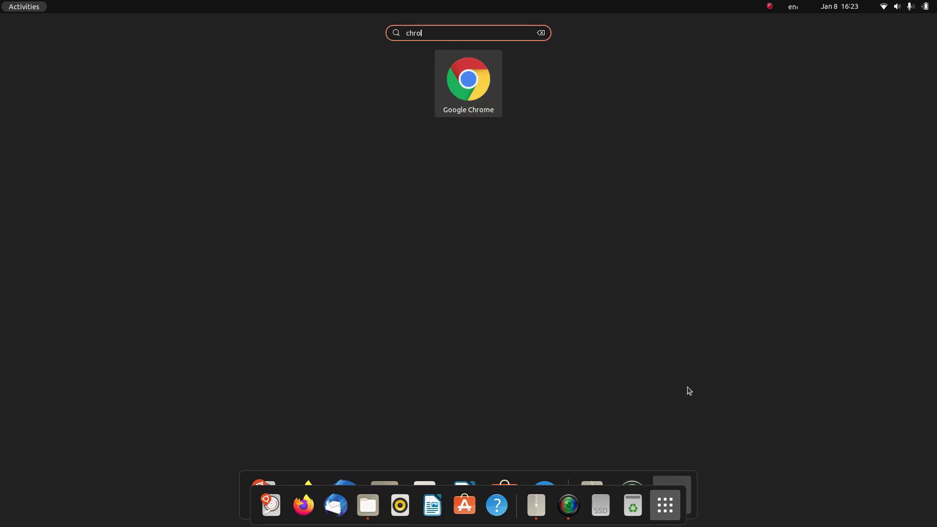
pyautogui.press('Return')
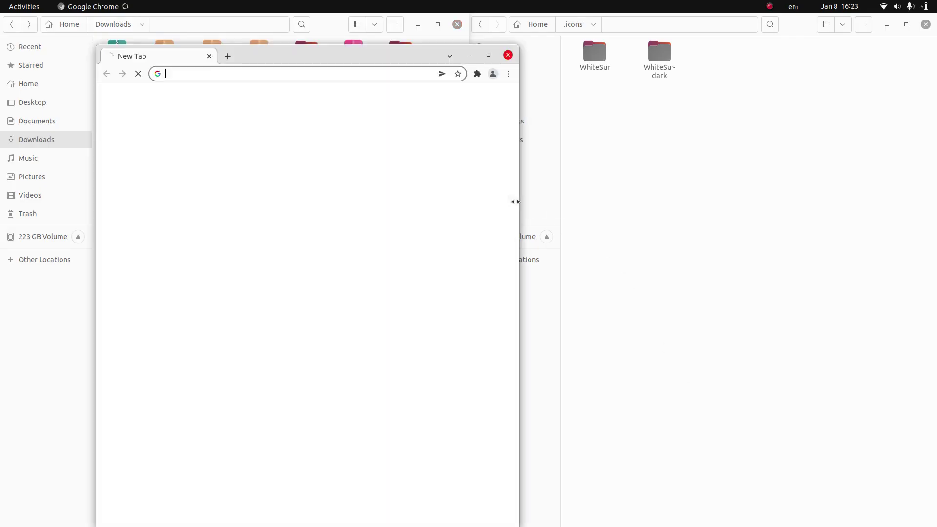
pyautogui.moveTo(323, 46); pyautogui.dragTo(500, 17)
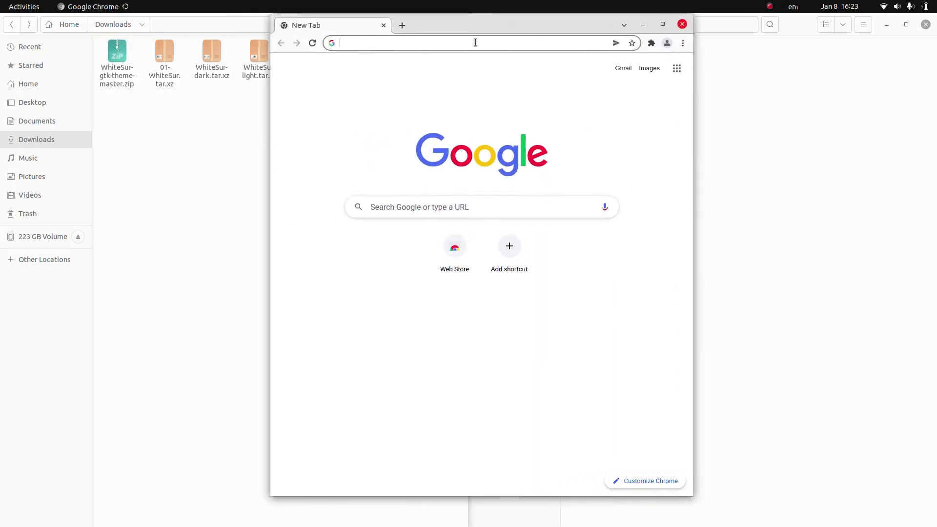
pyautogui.click(475, 40)
pyautogui.click(683, 47)
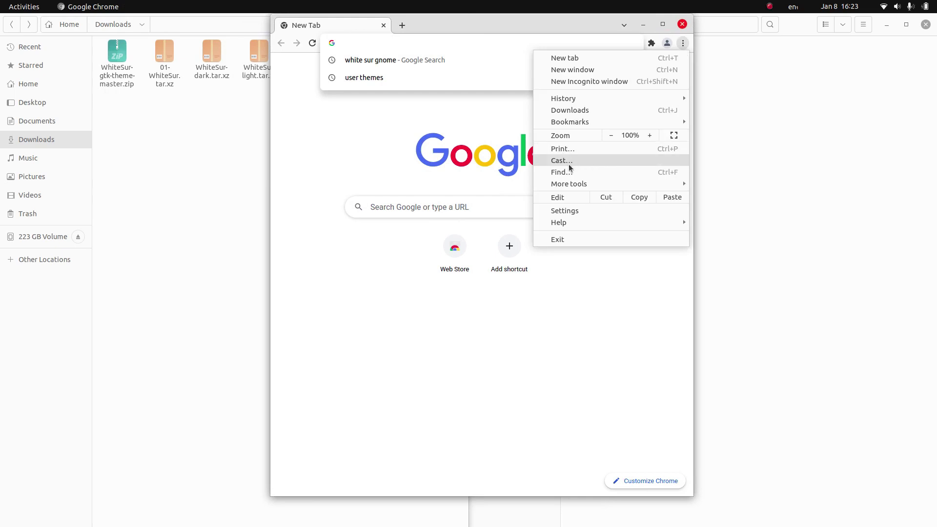
pyautogui.moveTo(563, 100)
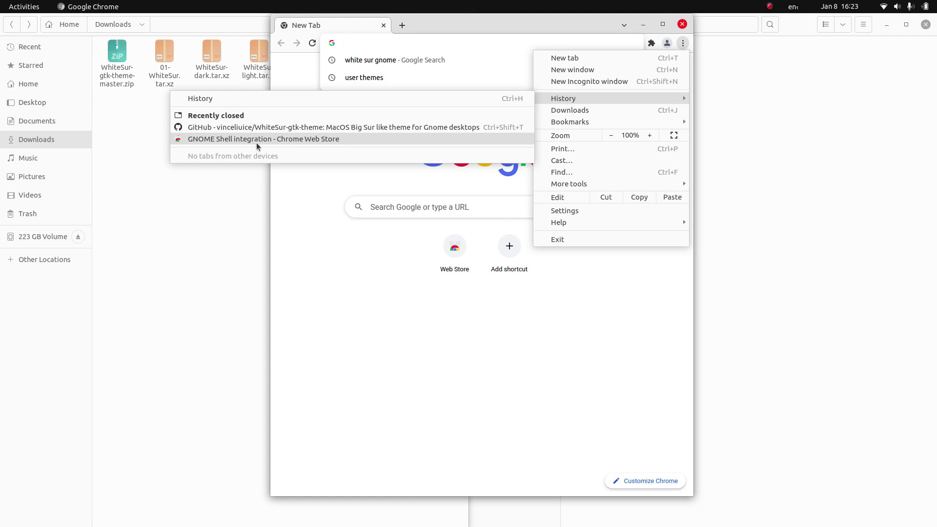
pyautogui.click(217, 100)
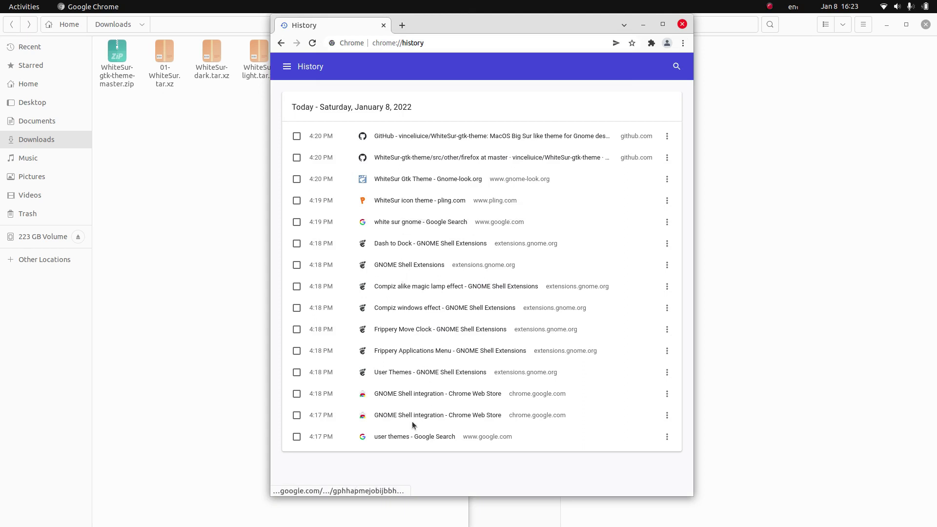
# - Reopen the WhiteSur Gtk Theme page from the history, maximize the browser window and follow the page's Cursors theme link
pyautogui.click(403, 223)
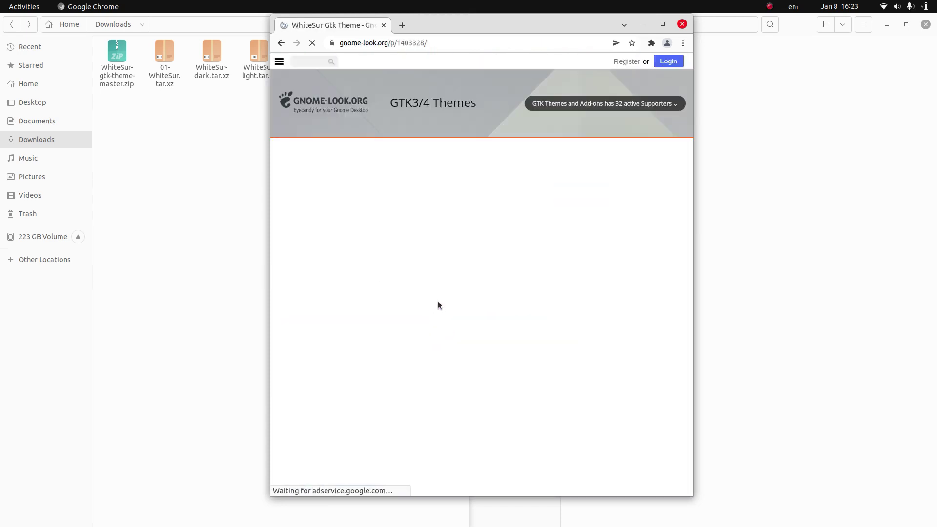
pyautogui.scroll(-6, 559, 241)
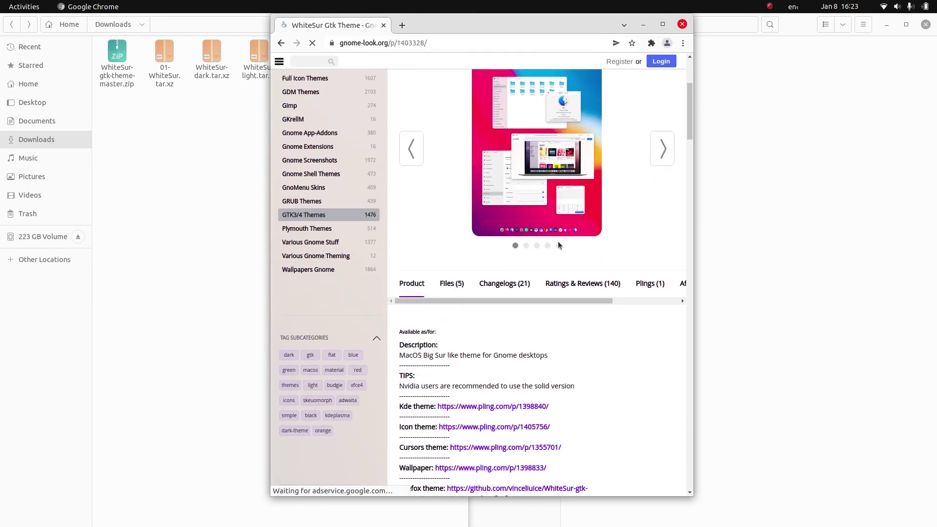
pyautogui.click(498, 319)
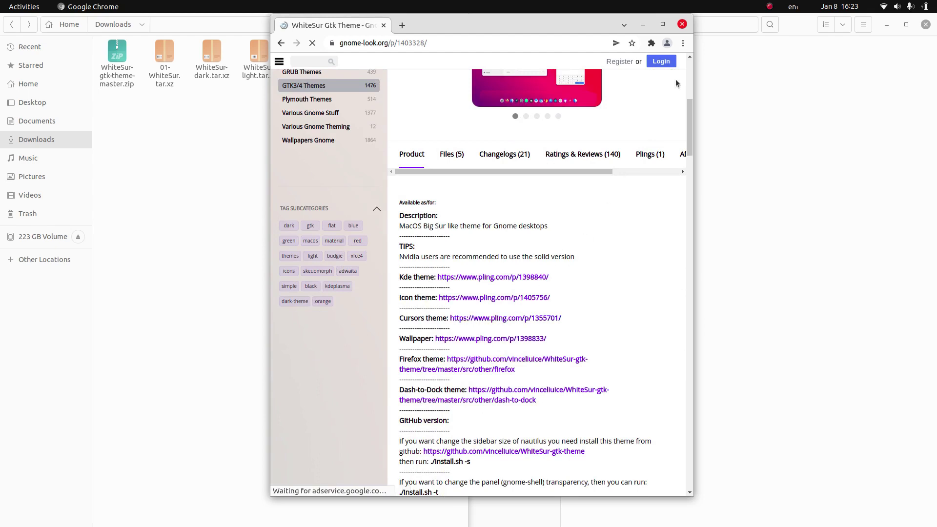
pyautogui.click(663, 25)
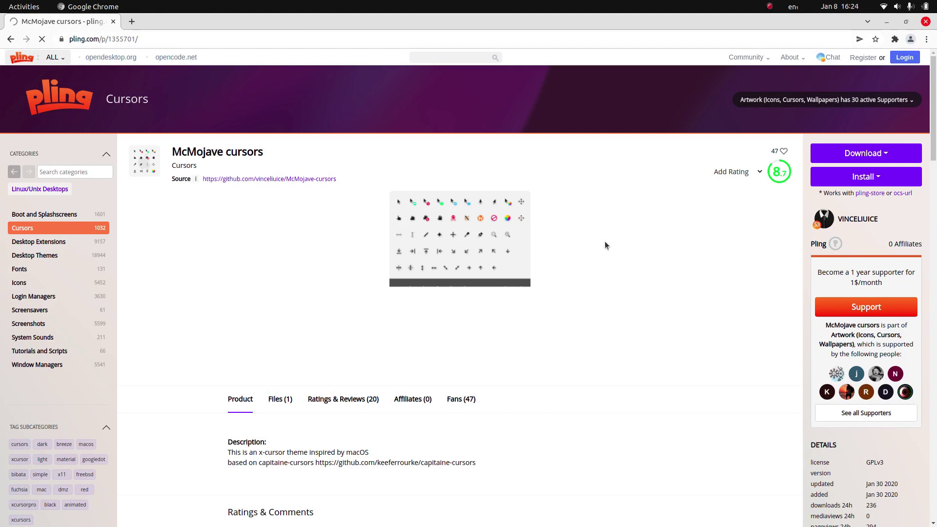
# - Download the McMojave cursors archive from its pling.com page
pyautogui.click(860, 153)
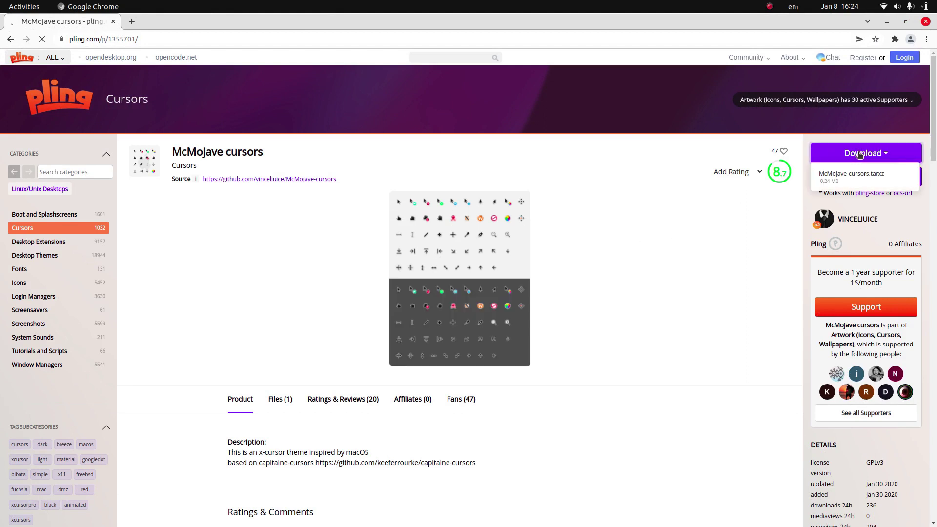
pyautogui.click(854, 174)
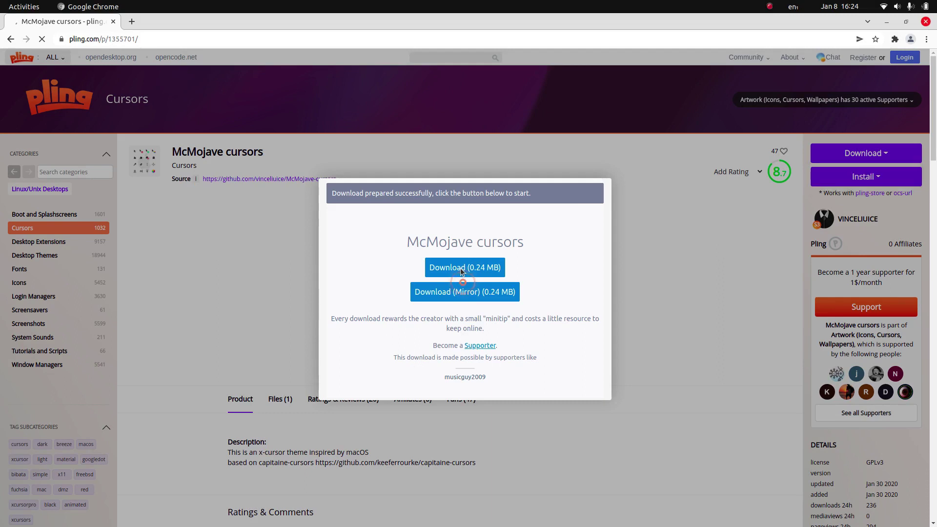
pyautogui.click(480, 268)
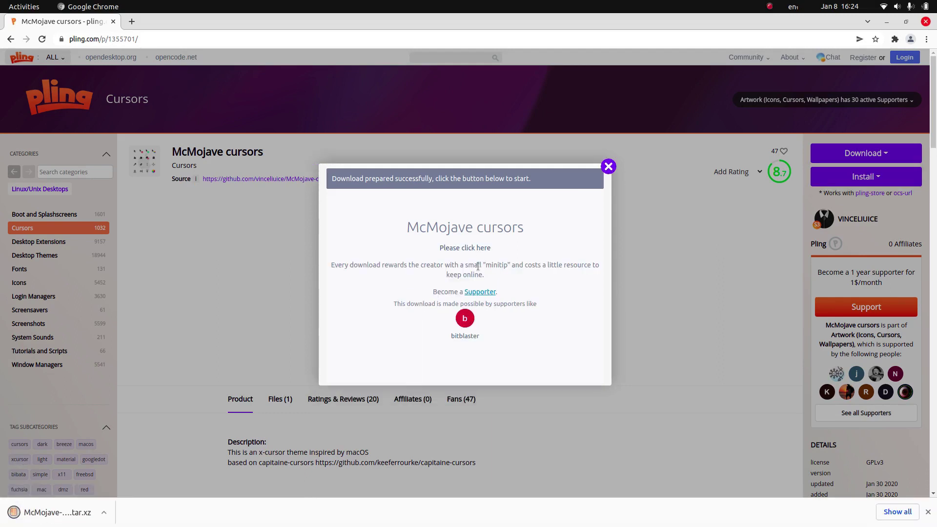
# - Open the downloaded McMojave cursors archive and extract its McMojave-cursors folder into the .icons folder in Home
pyautogui.moveTo(503, 4); pyautogui.dragTo(476, 29)
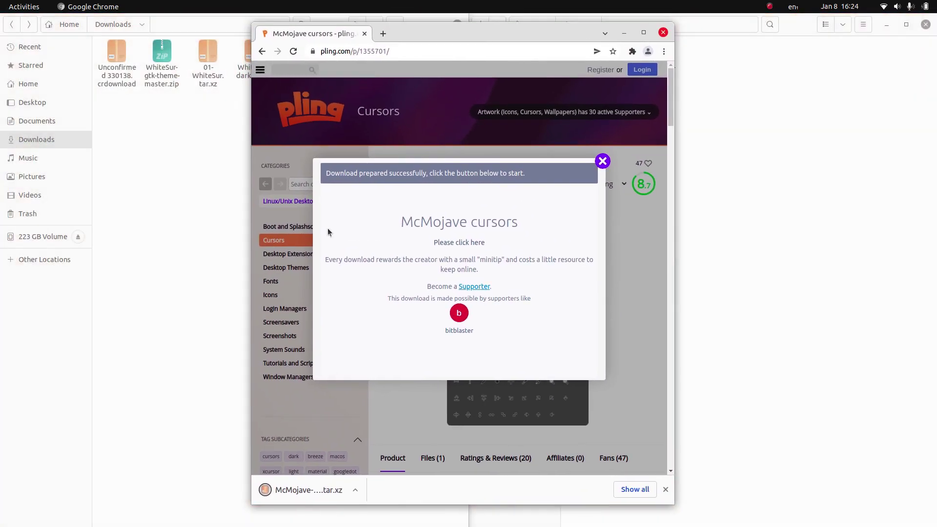
pyautogui.click(798, 108)
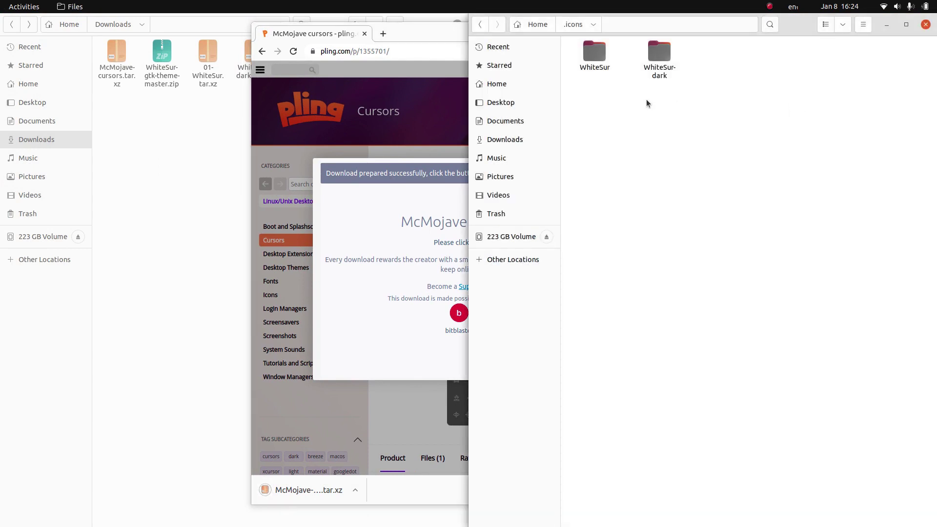
pyautogui.click(289, 491)
pyautogui.click(707, 262)
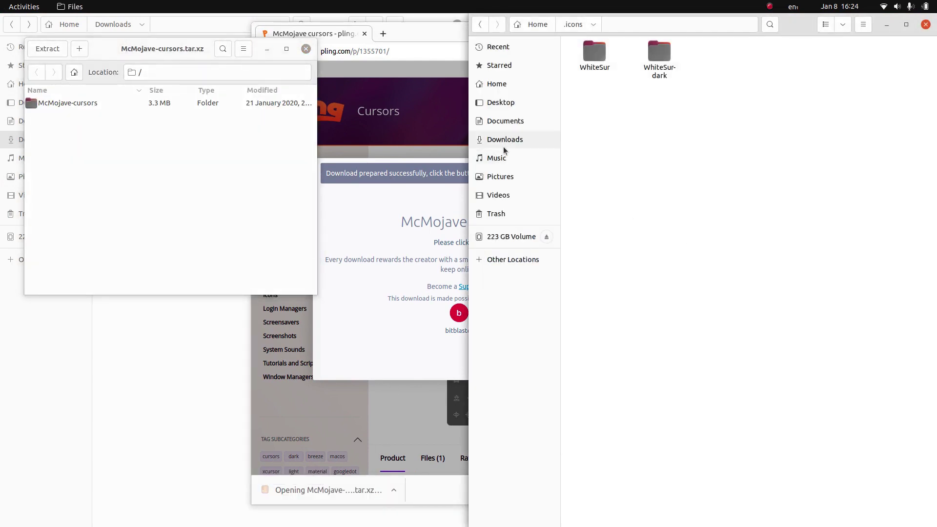
pyautogui.moveTo(63, 103); pyautogui.dragTo(674, 170)
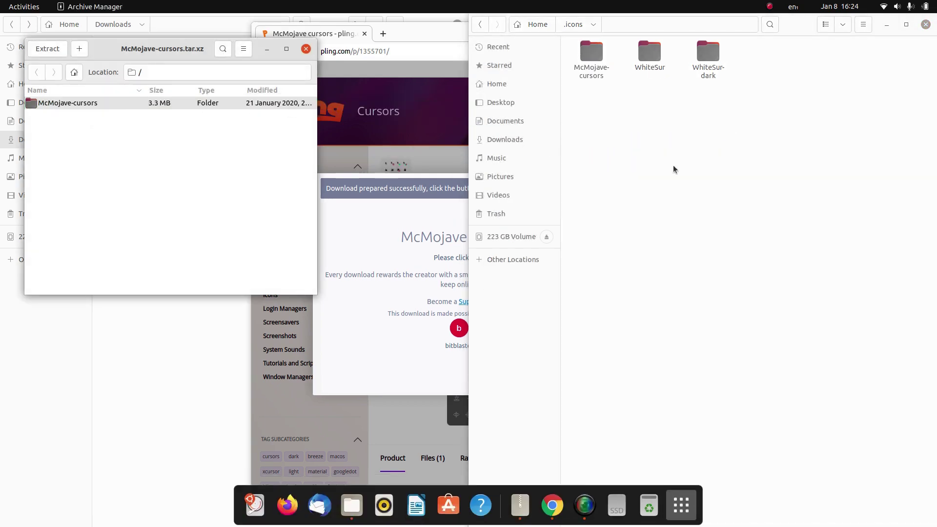
# - Switch to Tweaks and set the Applications theme to WhiteSur-light and the Icons theme to WhiteSur
pyautogui.click(673, 507)
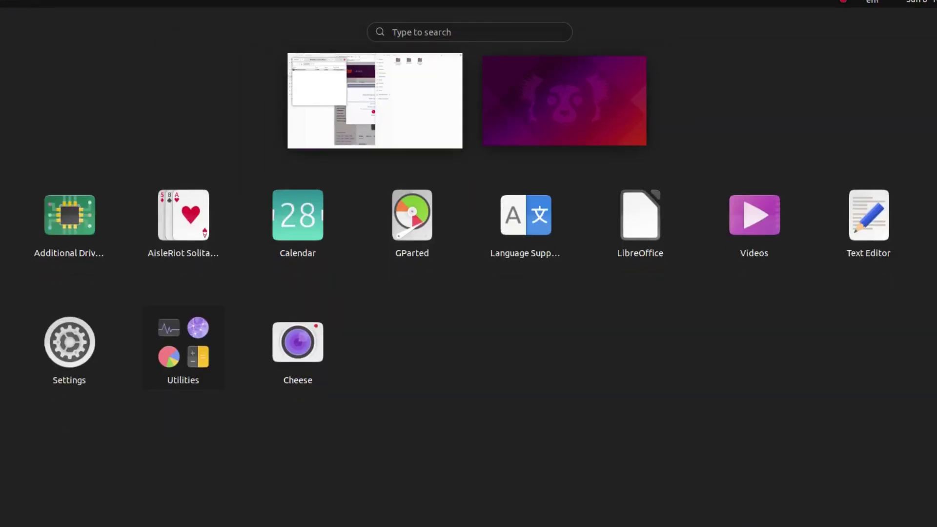
pyautogui.write('twe')
pyautogui.press('Return')
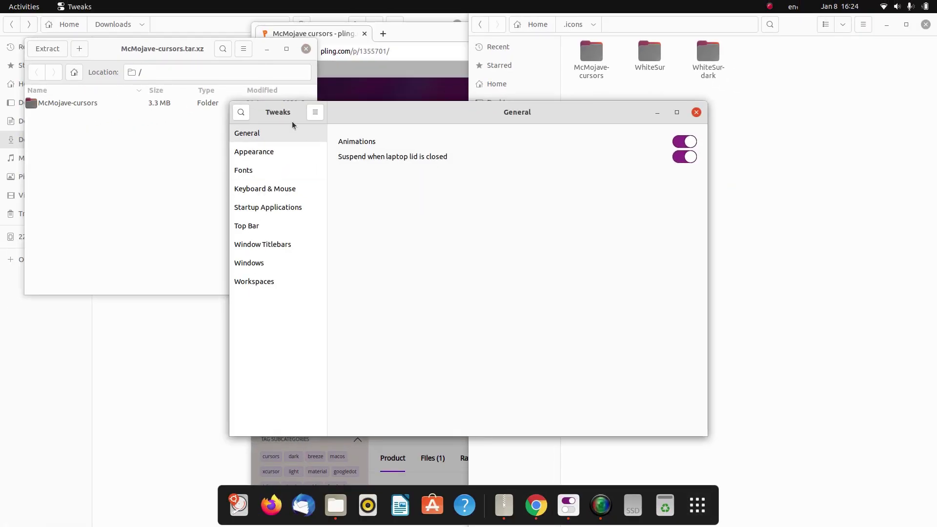
pyautogui.click(254, 152)
pyautogui.click(633, 162)
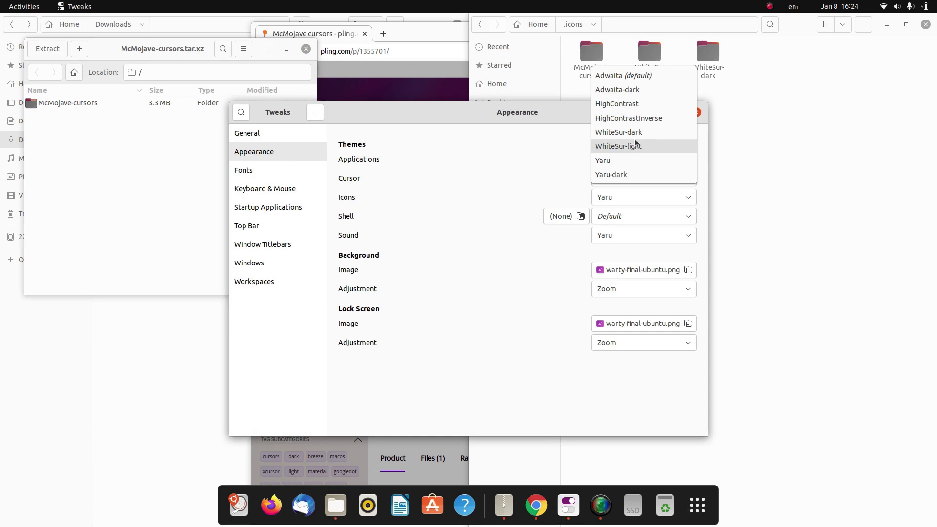
pyautogui.click(635, 146)
pyautogui.click(636, 182)
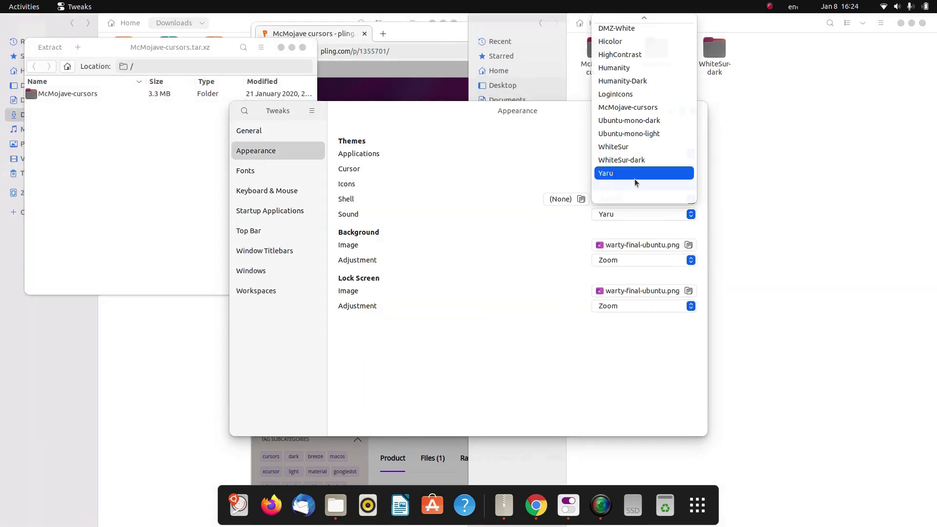
pyautogui.click(630, 154)
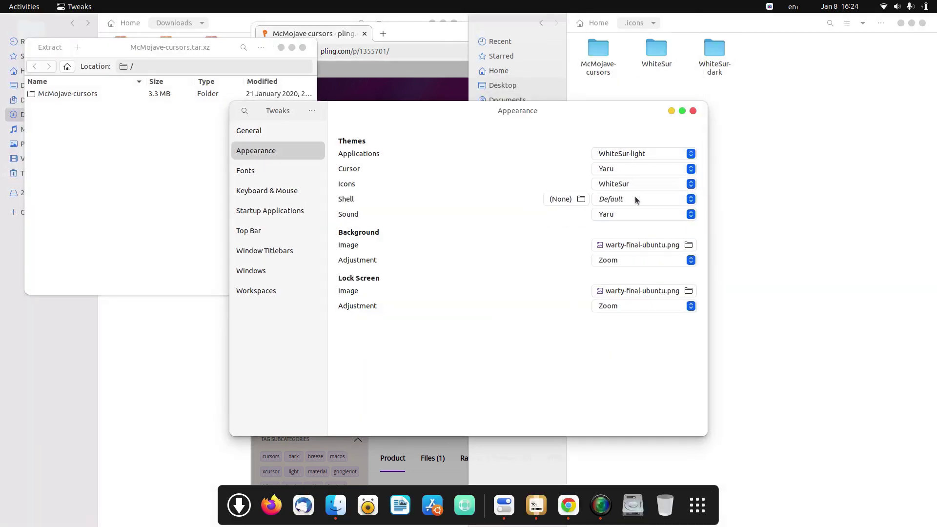
# - Set the Cursor theme to McMojave-cursors and the Shell theme to WhiteSur-light
pyautogui.click(637, 171)
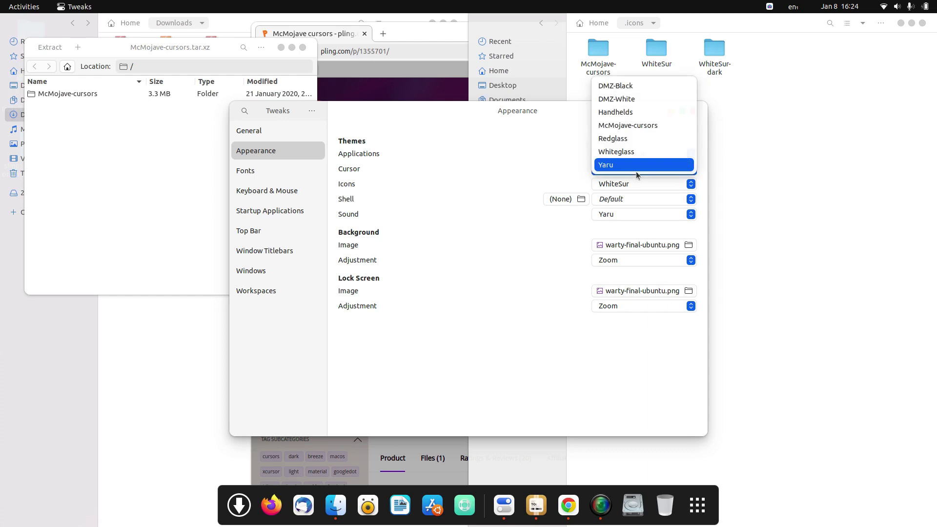
pyautogui.click(614, 126)
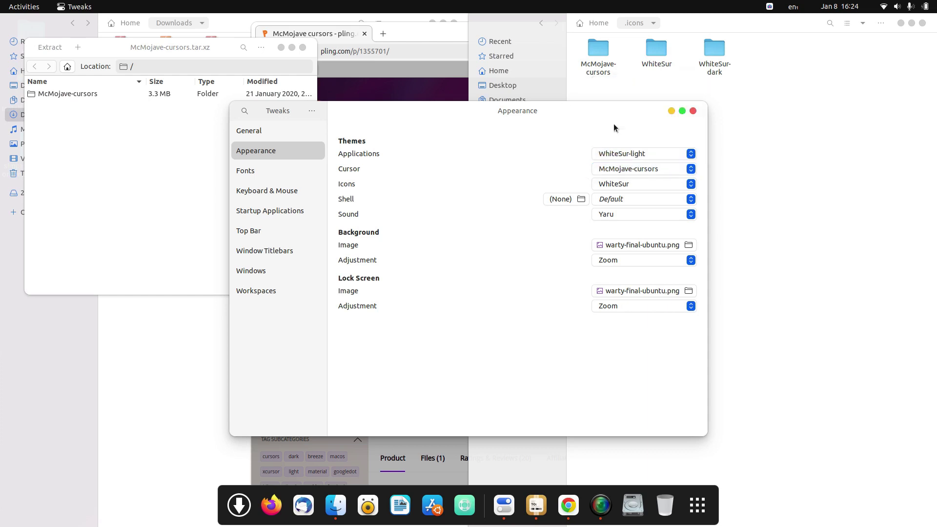
pyautogui.click(621, 198)
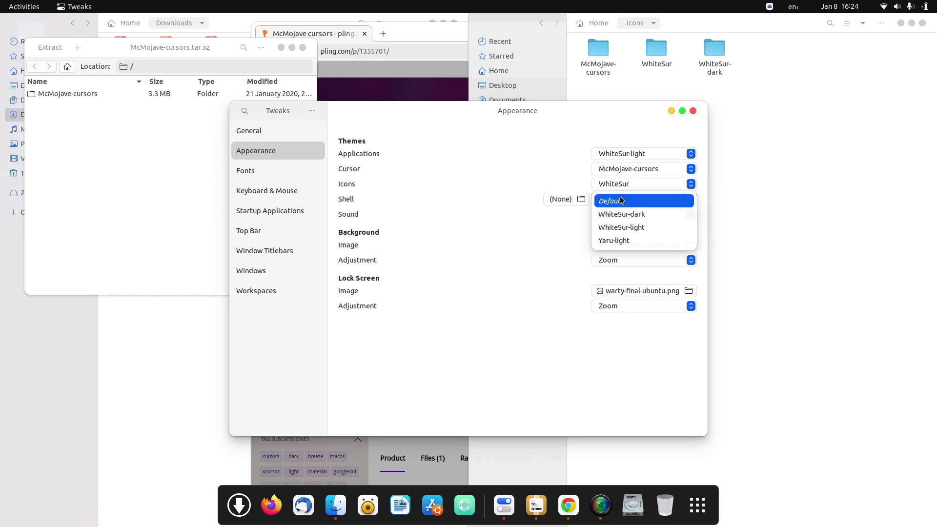
pyautogui.click(621, 228)
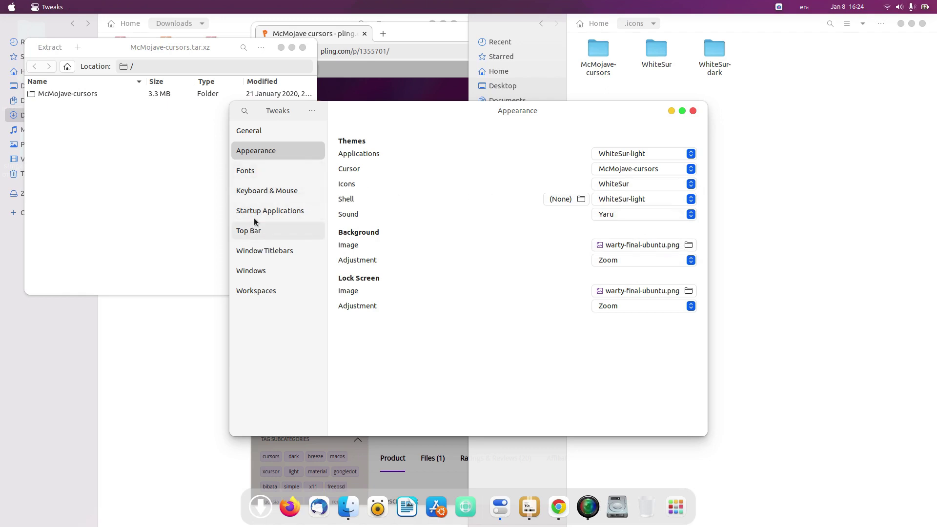
# - Set the window titlebar button placement to Left and close Tweaks
pyautogui.click(261, 251)
pyautogui.click(656, 247)
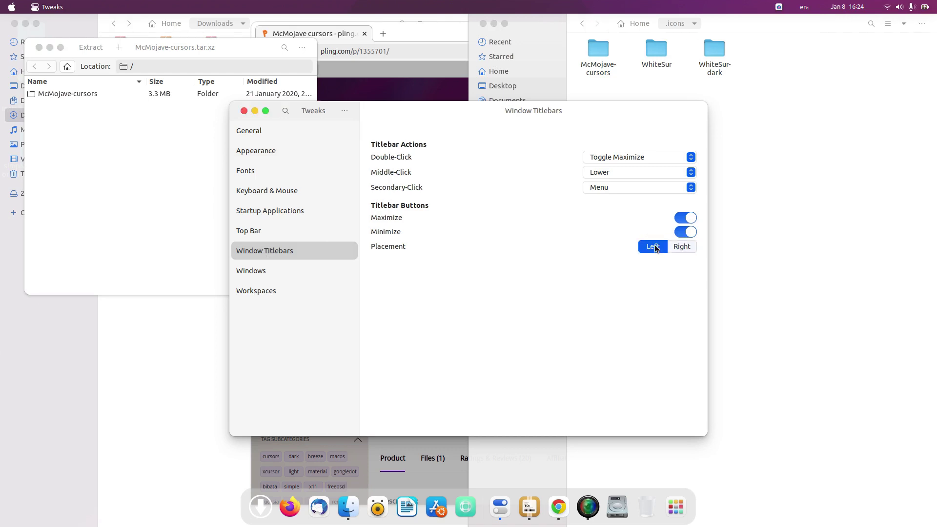
pyautogui.click(244, 112)
# - Clear the desktop by closing Archive Manager and Chrome and turning the Downloads and .icons windows into smaller floating windows
pyautogui.moveTo(158, 47); pyautogui.dragTo(435, 113)
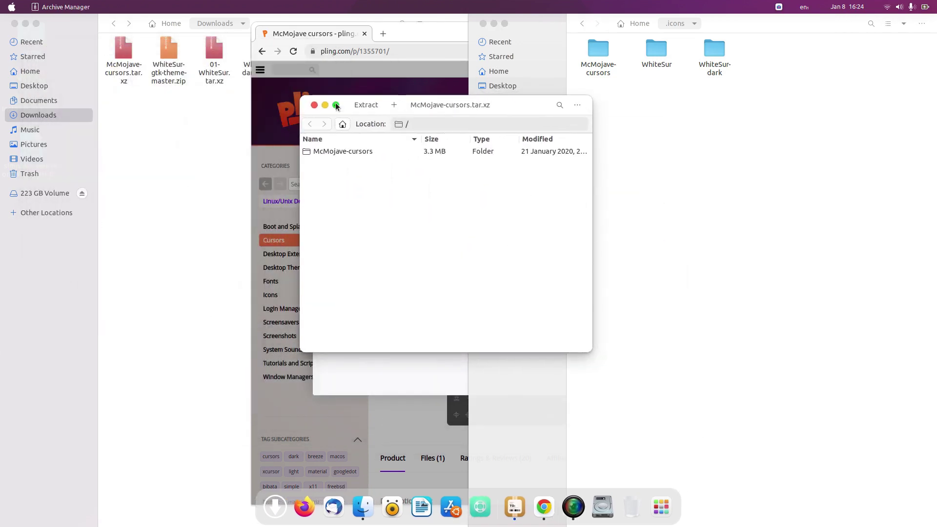
pyautogui.click(327, 112)
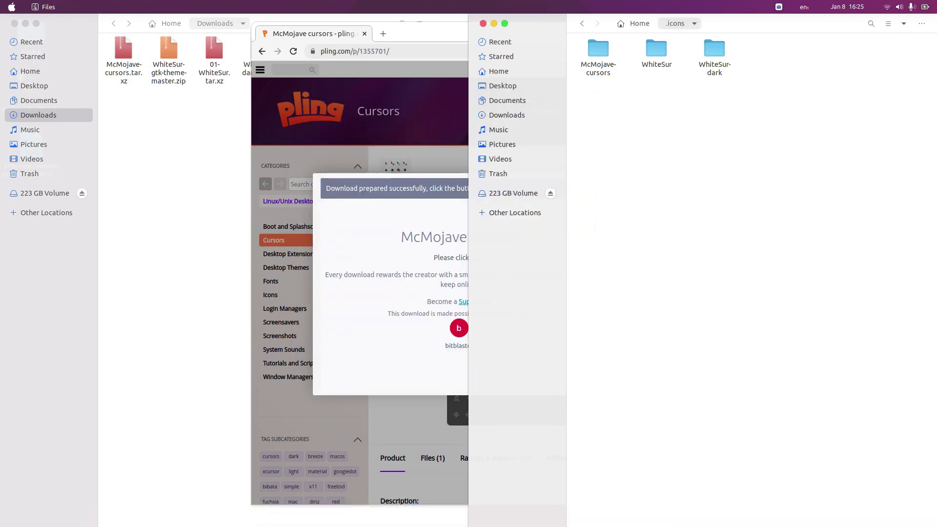
pyautogui.click(536, 507)
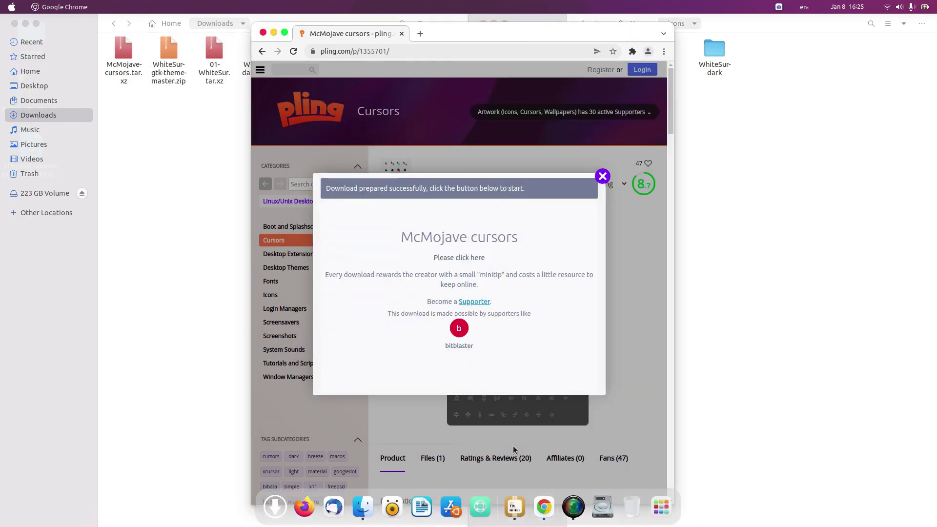
pyautogui.click(274, 32)
pyautogui.moveTo(285, 28); pyautogui.dragTo(501, 66)
pyautogui.moveTo(764, 23); pyautogui.dragTo(496, 144)
pyautogui.moveTo(572, 114); pyautogui.dragTo(641, 78)
pyautogui.click(551, 69)
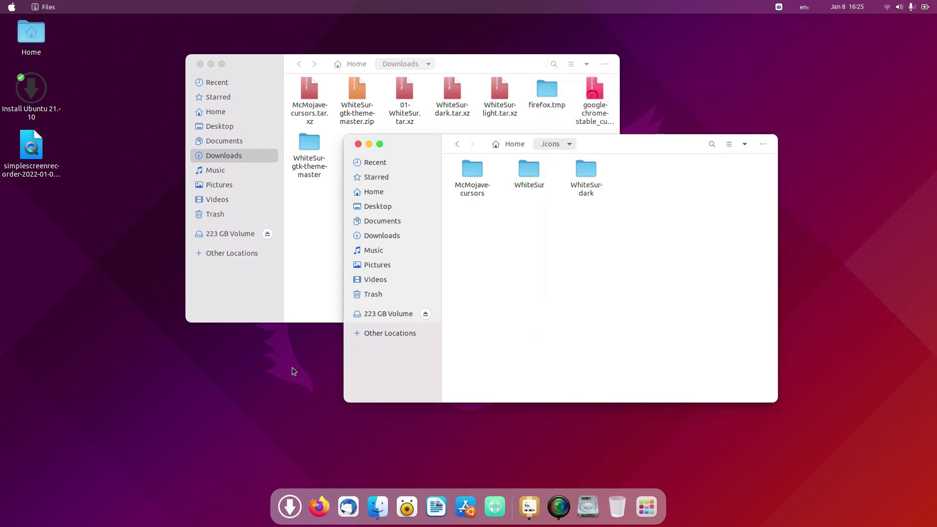
# - Switch to Firefox and search the web for "mac os wallpapers"
pyautogui.click(320, 507)
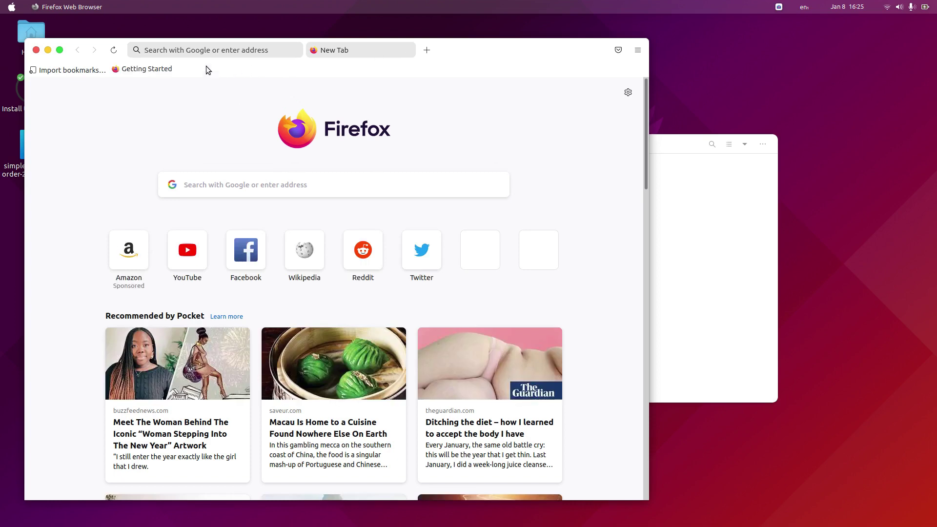
pyautogui.click(202, 50)
pyautogui.write('m')
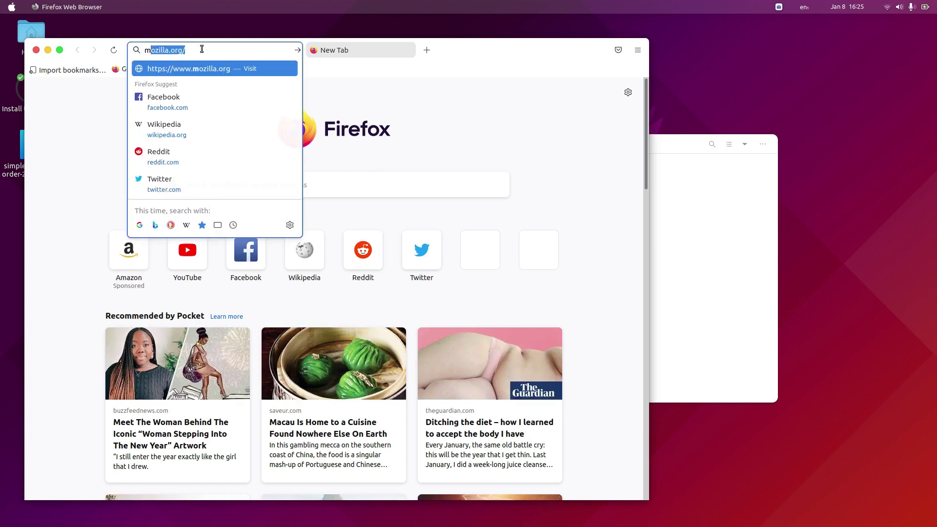
pyautogui.write('ac os wallpapers')
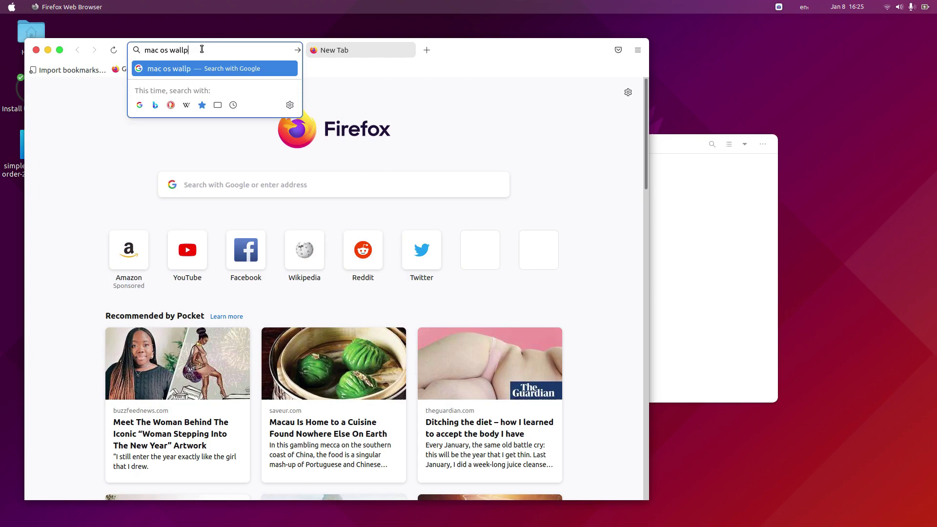
pyautogui.press('Return')
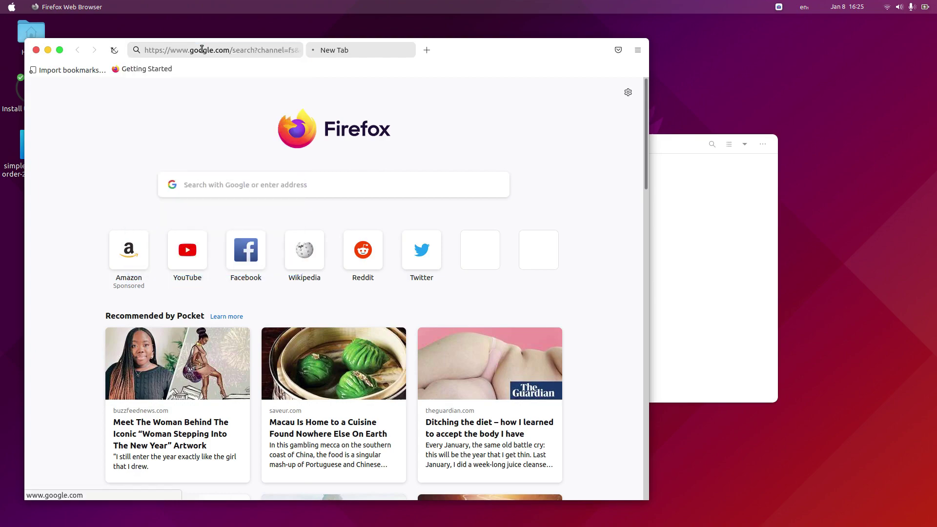
# - Save the macOS Monterey wallpaper from the AppleInformed page found in the image results and close that page's tab
pyautogui.click(204, 113)
pyautogui.scroll(-3, 574, 324)
pyautogui.click(574, 324)
pyautogui.click(467, 246)
pyautogui.rightClick(336, 204)
pyautogui.click(371, 224)
pyautogui.press('Return')
pyautogui.scroll(-4, 321, 283)
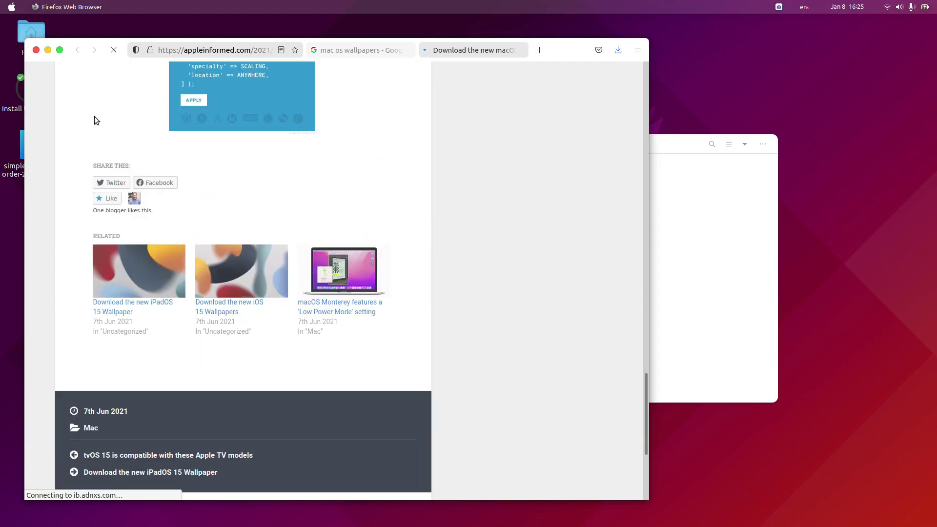
pyautogui.press('Home')
pyautogui.hotkey('ctrl', 'w')
pyautogui.scroll(3, 309, 290)
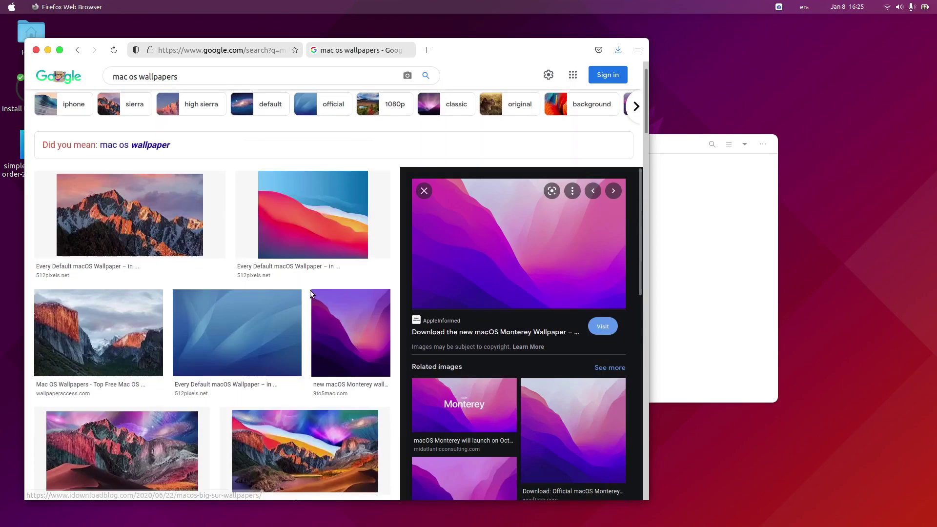
# - Change the image search to "ipad os wallpapers" and browse the results
pyautogui.click(121, 84)
pyautogui.write('ipad')
pyautogui.press('Return')
pyautogui.scroll(-10, 413, 276)
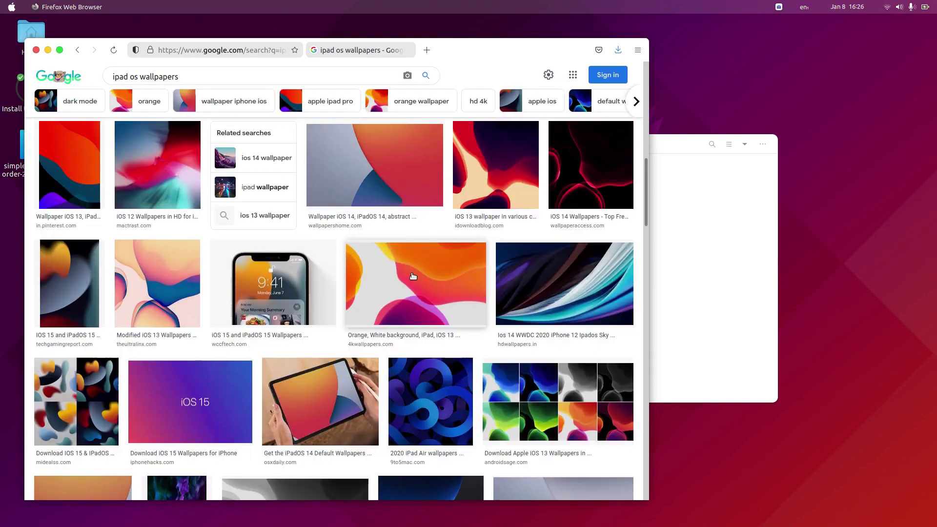
# - Save the blue and white iOS 13 iPadOS wallpaper from its WallpapersHome page and close the page's tab
pyautogui.scroll(-10, 413, 276)
pyautogui.click(412, 274)
pyautogui.click(454, 210)
pyautogui.click(375, 46)
pyautogui.click(474, 50)
pyautogui.rightClick(310, 351)
pyautogui.click(335, 387)
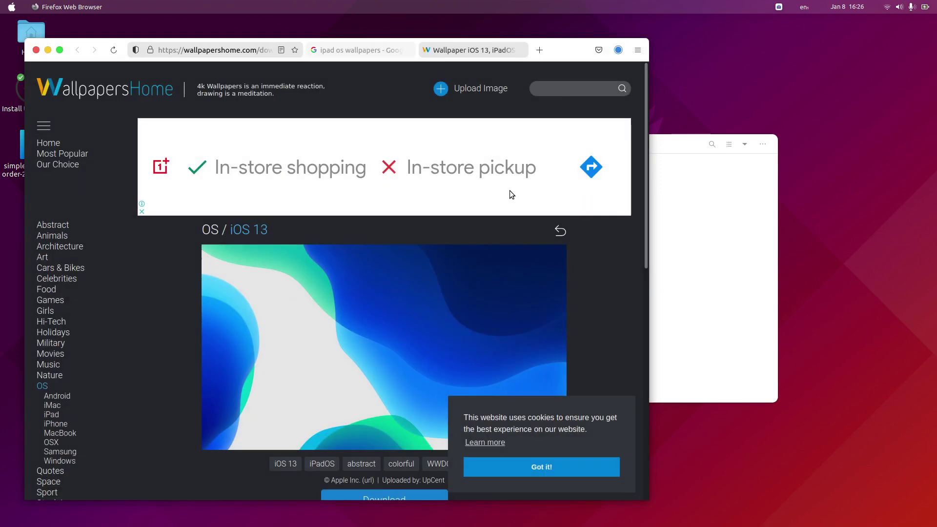
pyautogui.hotkey('ctrl', 'w')
# - Open the 3840x2160 Dark Blue iOS 13 Apple wallpaper on Wallpapersden and save its original-resolution image
pyautogui.scroll(5, 364, 314)
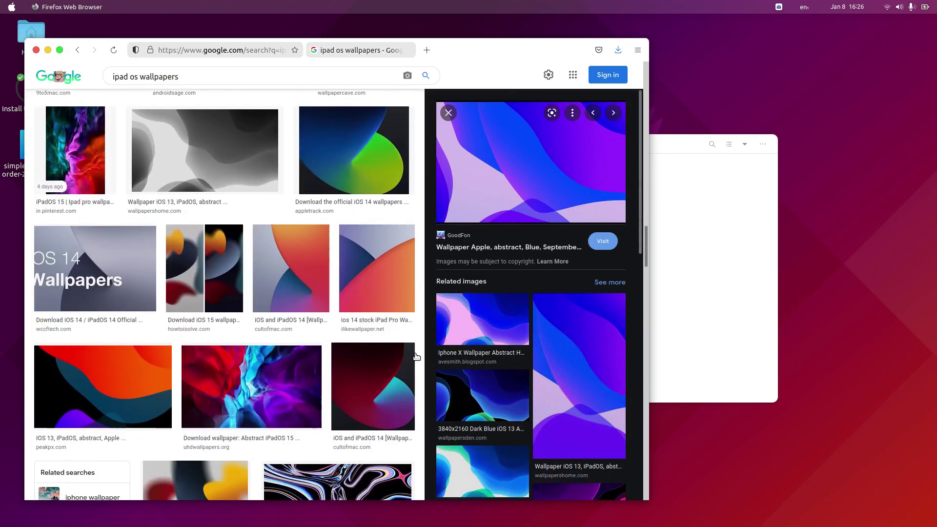
pyautogui.rightClick(577, 170)
pyautogui.click(610, 262)
pyautogui.click(462, 50)
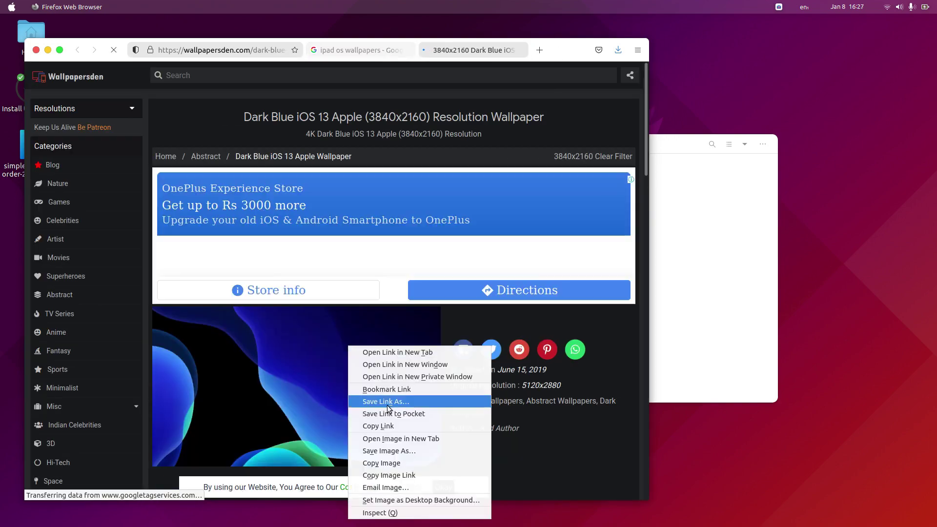
pyautogui.scroll(-8, 357, 204)
pyautogui.click(244, 119)
pyautogui.rightClick(364, 183)
pyautogui.click(400, 230)
pyautogui.press('Return')
# - Return to the Google results and search for "monterey wallpapers" instead
pyautogui.click(342, 53)
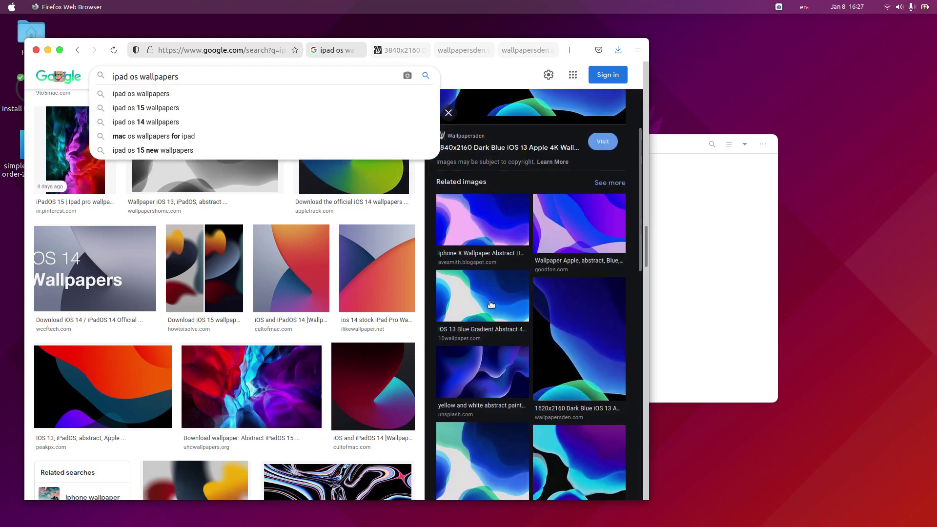
pyautogui.scroll(5, 301, 321)
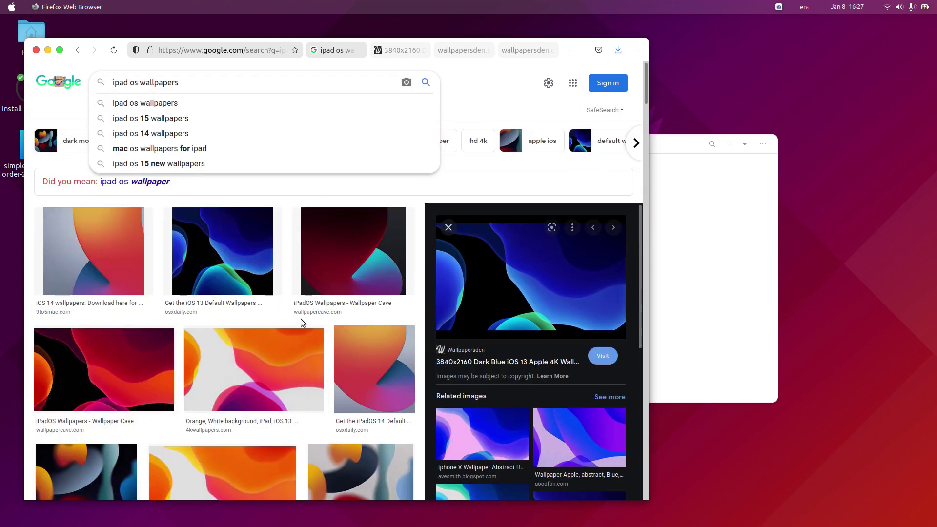
pyautogui.hotkey('ctrl', 'a')
pyautogui.write('monterey wallpapers')
pyautogui.press('Return')
# - Download the macOS Monterey wallpaper from its WallpaperAccess page and quit Firefox, closing all its tabs
pyautogui.click(81, 137)
pyautogui.click(530, 182)
pyautogui.scroll(-5, 324, 283)
pyautogui.click(404, 308)
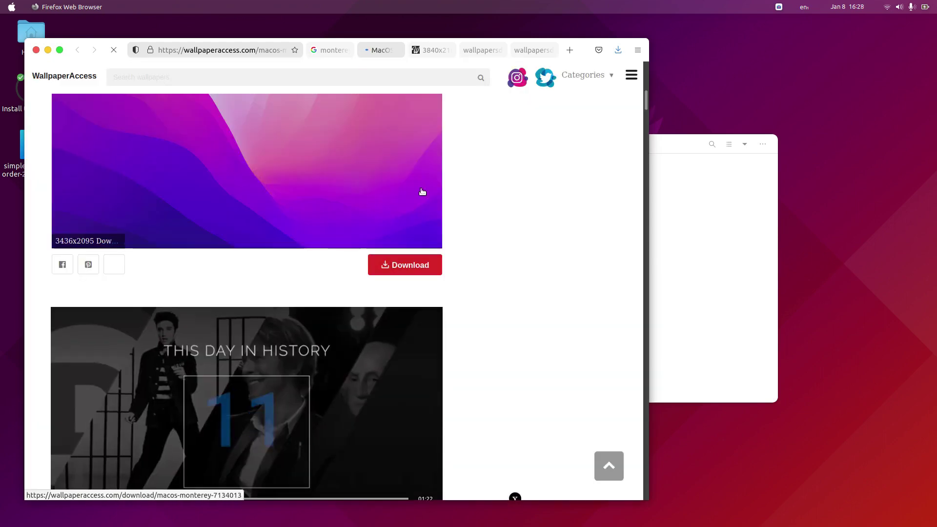
pyautogui.click(335, 290)
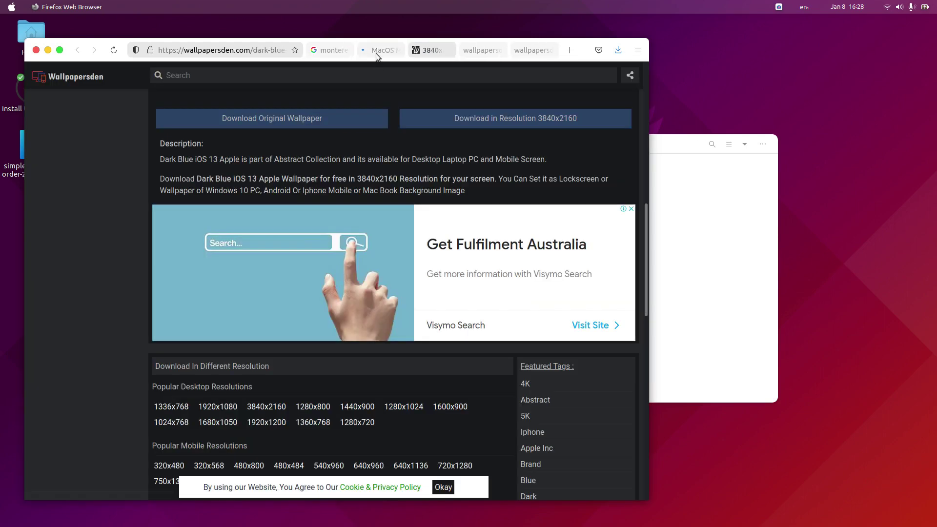
pyautogui.click(376, 50)
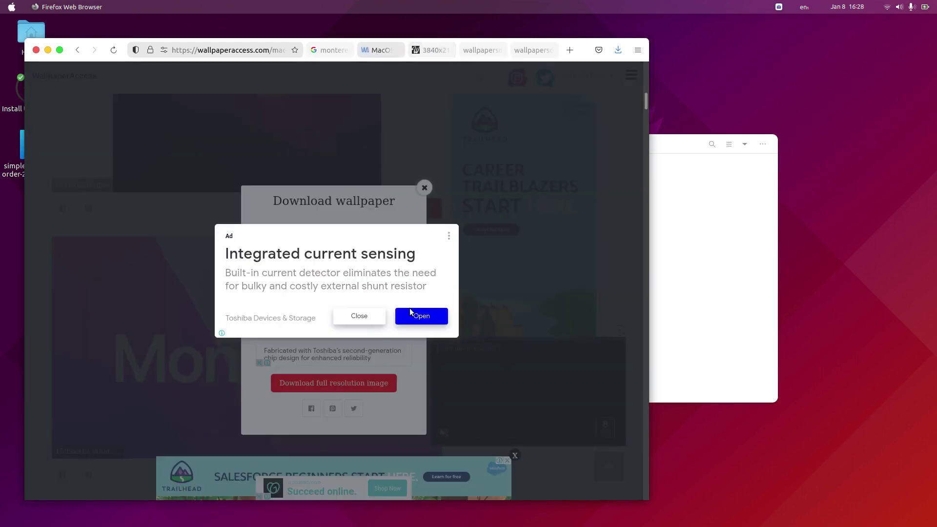
pyautogui.press('Return')
pyautogui.hotkey('ctrl', 'q')
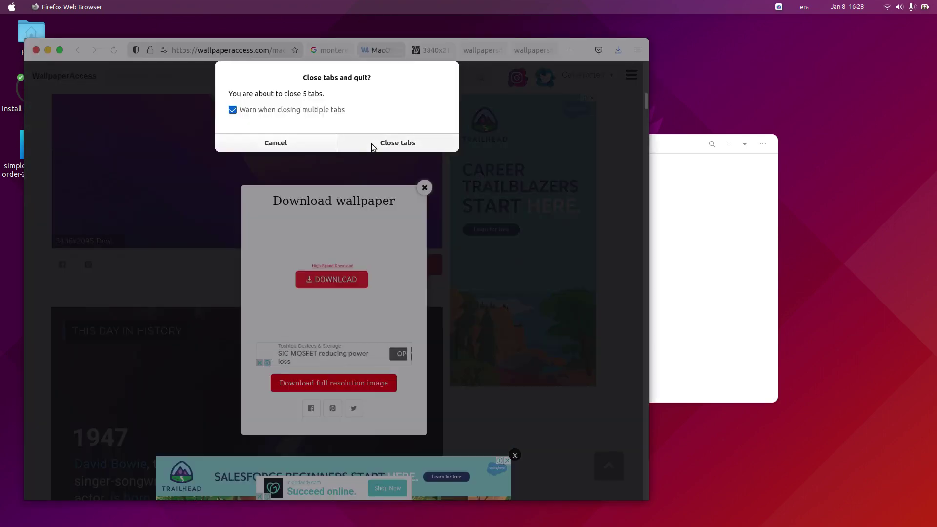
pyautogui.click(371, 143)
# - Preview the downloaded image 21584.jpg at full size in Image Viewer and close the viewer
pyautogui.click(381, 235)
pyautogui.rightClick(555, 184)
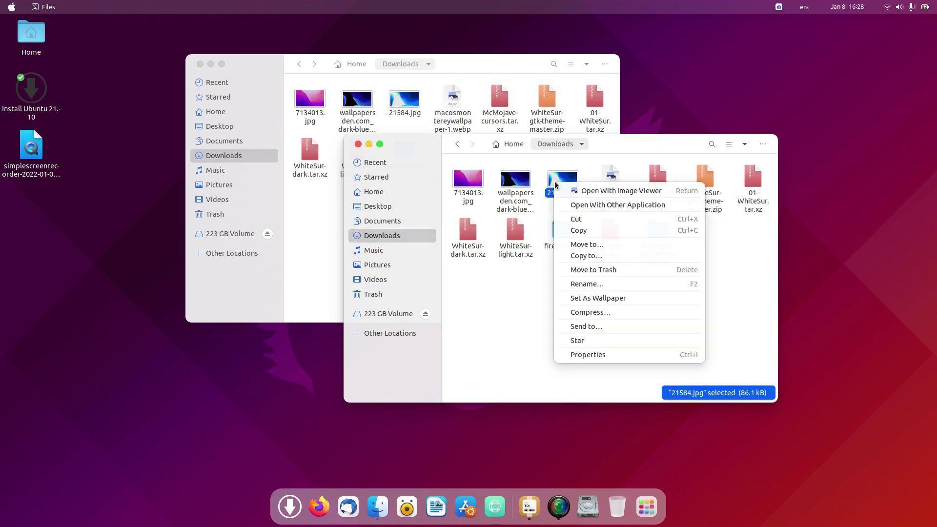
pyautogui.click(553, 186)
pyautogui.doubleClick(553, 185)
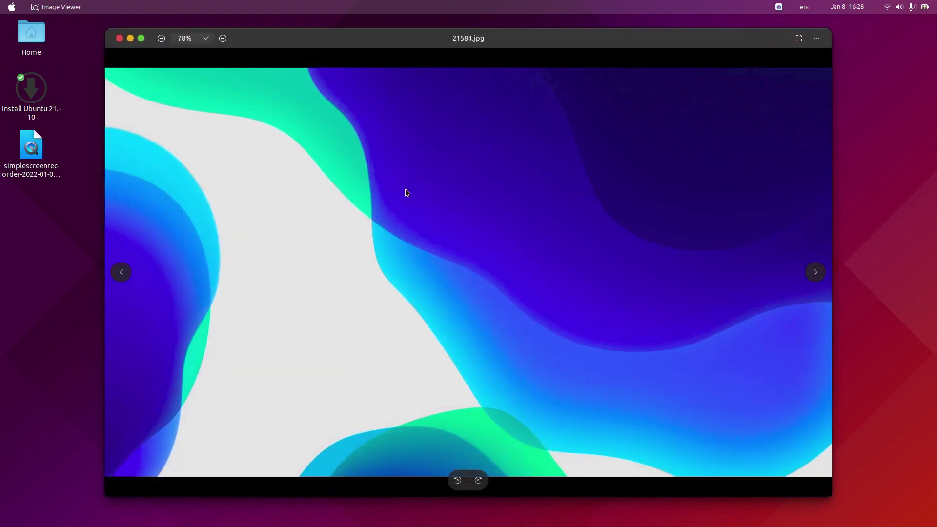
pyautogui.click(119, 38)
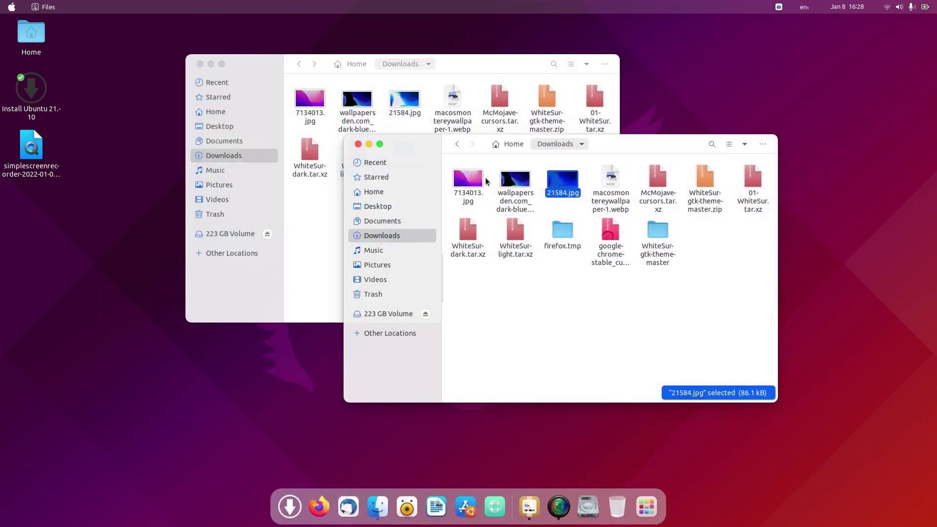
# - Try out 21584.jpg, 7134013.jpg and the dark blue iOS 13 Apple image in turn as the desktop wallpaper
pyautogui.rightClick(556, 180)
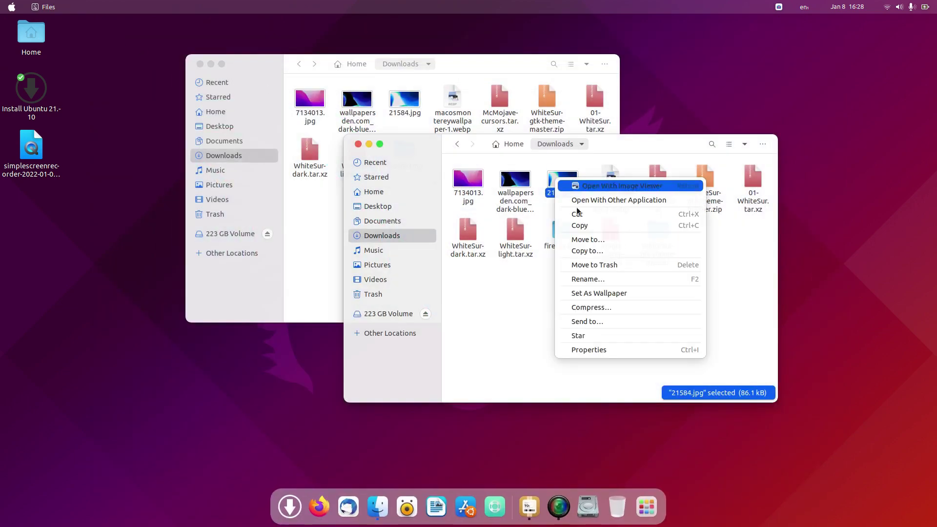
pyautogui.click(598, 296)
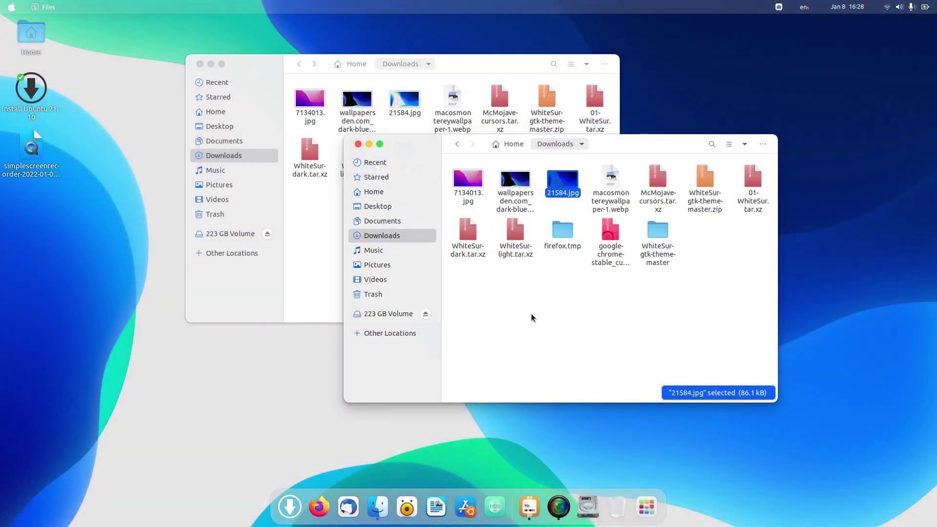
pyautogui.rightClick(460, 172)
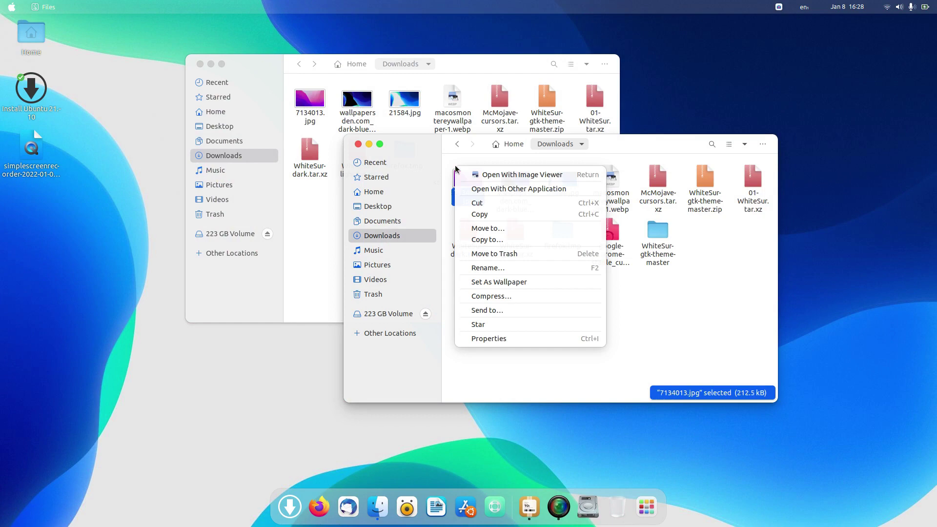
pyautogui.click(481, 283)
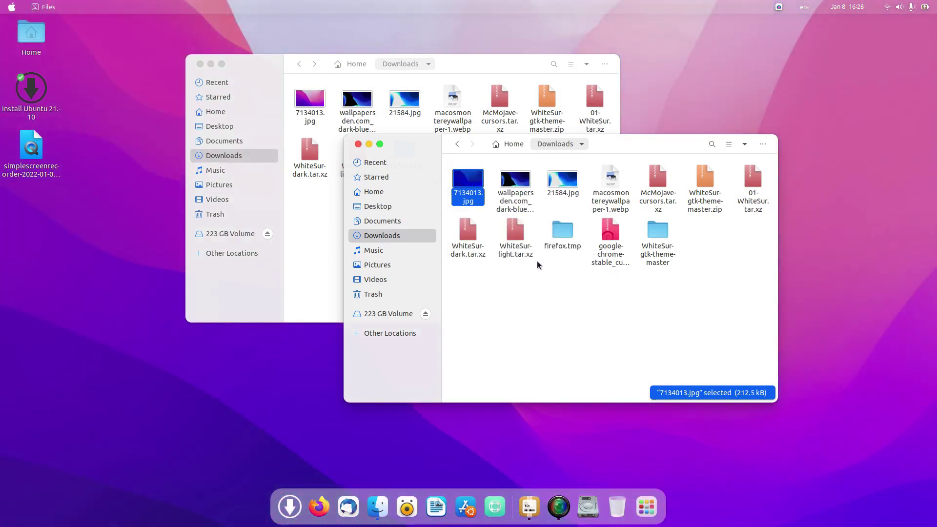
pyautogui.rightClick(520, 177)
pyautogui.click(558, 305)
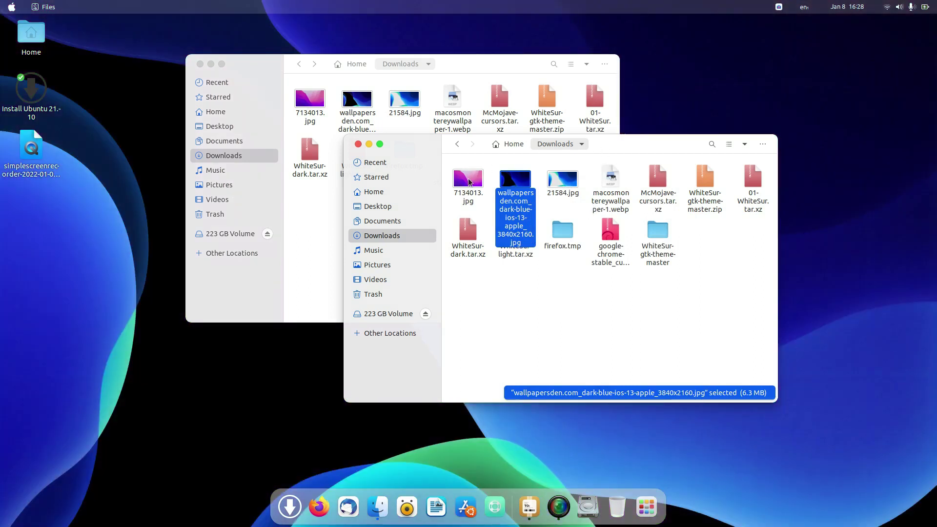
# - Set 7134013.jpg as the desktop wallpaper again, replacing the existing copy in Wallpapers, and close the file window
pyautogui.rightClick(468, 181)
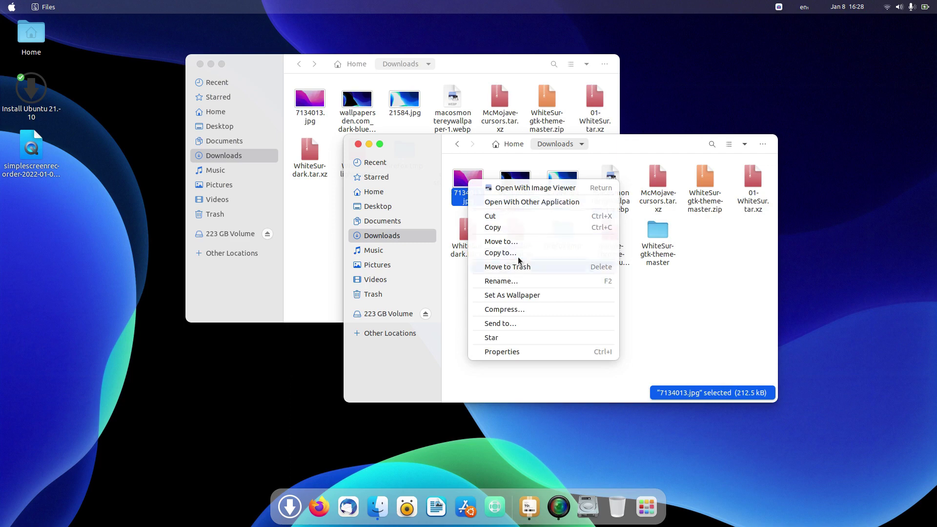
pyautogui.click(503, 295)
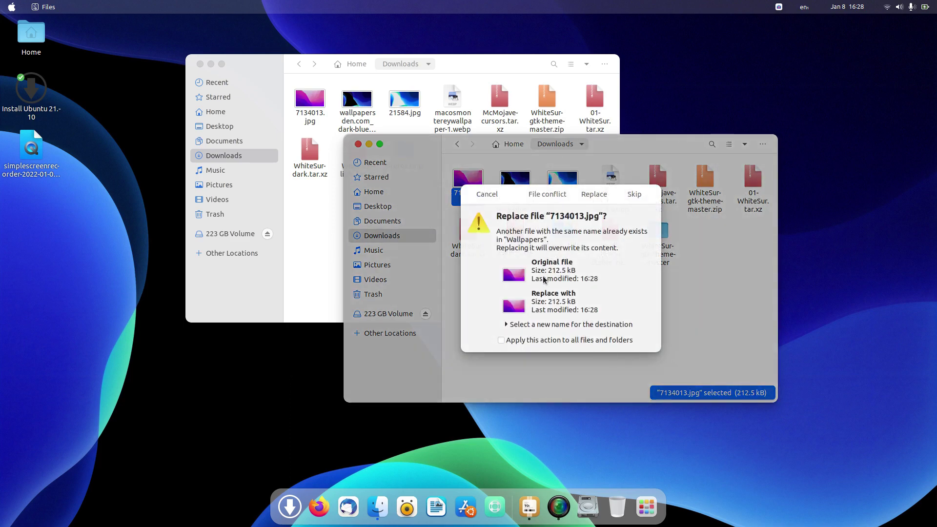
pyautogui.click(493, 195)
pyautogui.rightClick(467, 182)
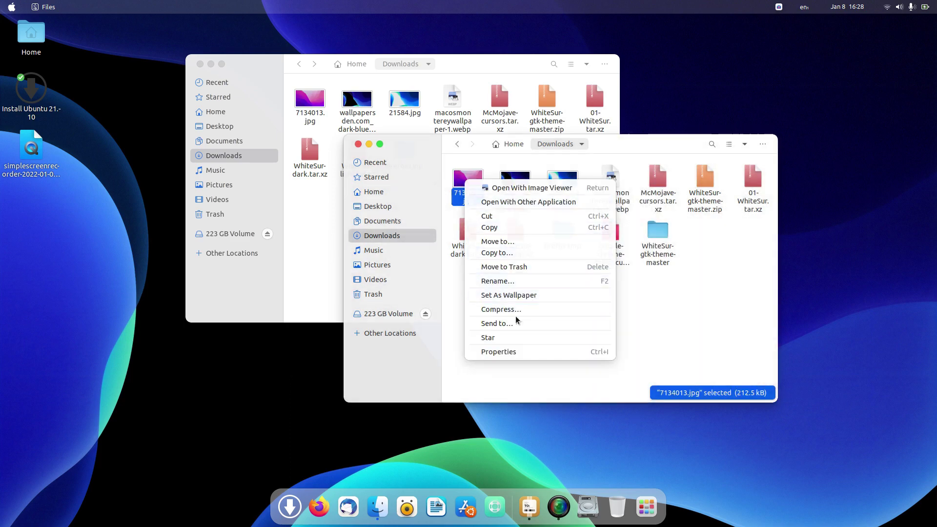
pyautogui.click(513, 295)
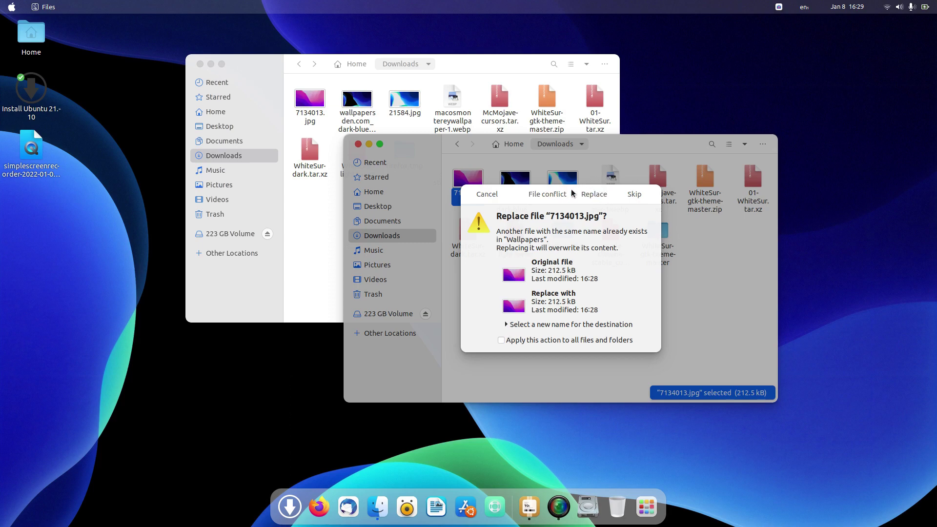
pyautogui.click(590, 195)
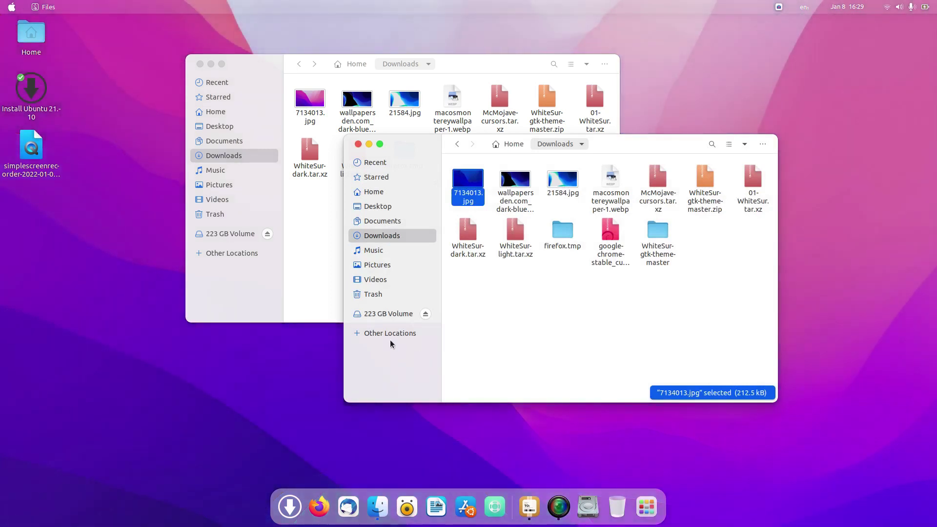
pyautogui.click(358, 144)
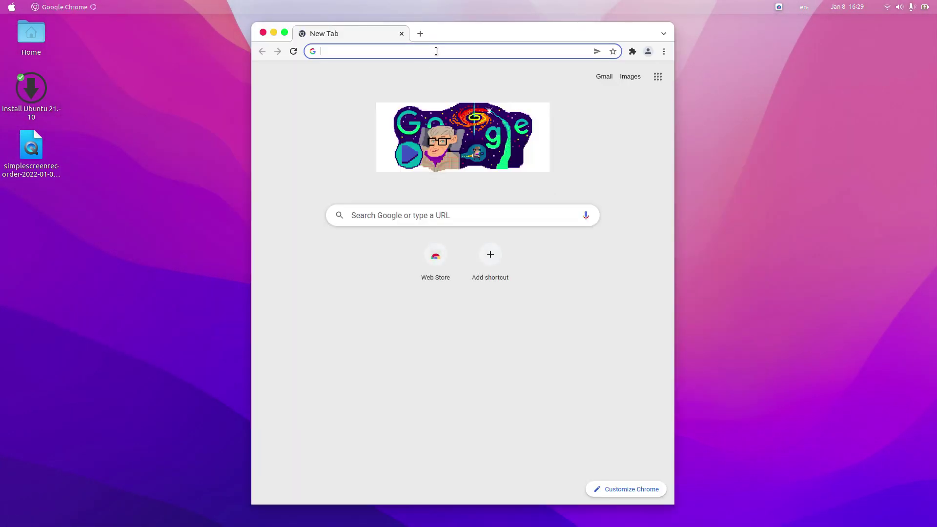
# - Search Google for "blur me" in Google Chrome and install the Blur Me extension from its GNOME Shell Extensions page
pyautogui.click(437, 51)
pyautogui.write('blur me')
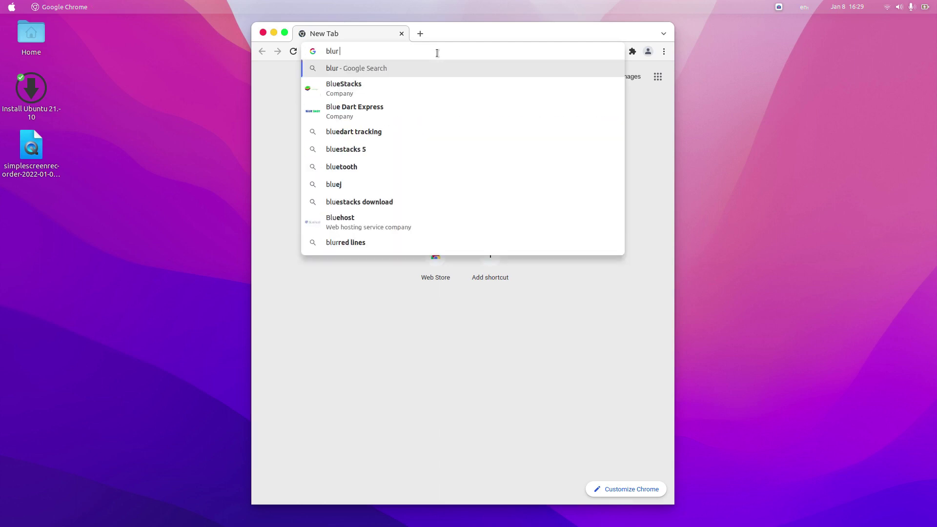
pyautogui.press('Return')
pyautogui.click(397, 84)
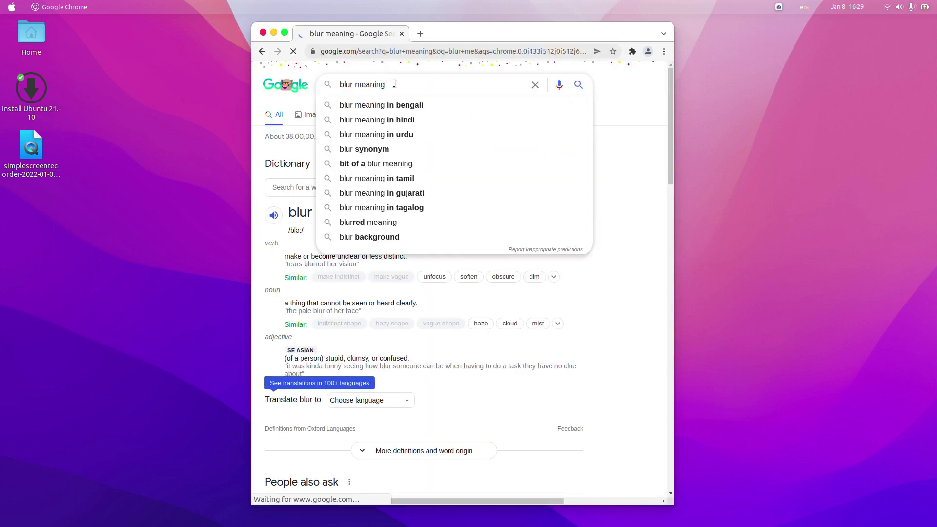
pyautogui.press('BackSpace')
pyautogui.press('BackSpace')
pyautogui.press('BackSpace')
pyautogui.press('BackSpace')
pyautogui.press('BackSpace')
pyautogui.press('Return')
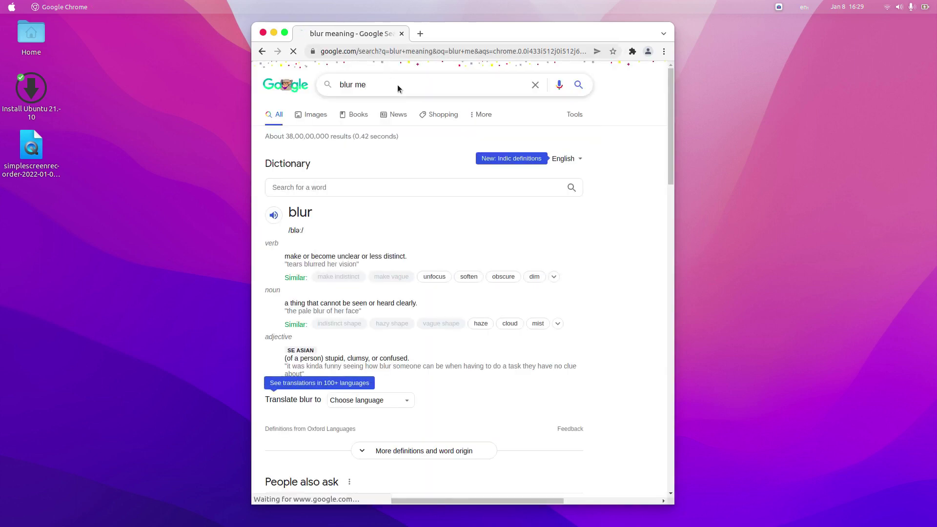
pyautogui.click(367, 170)
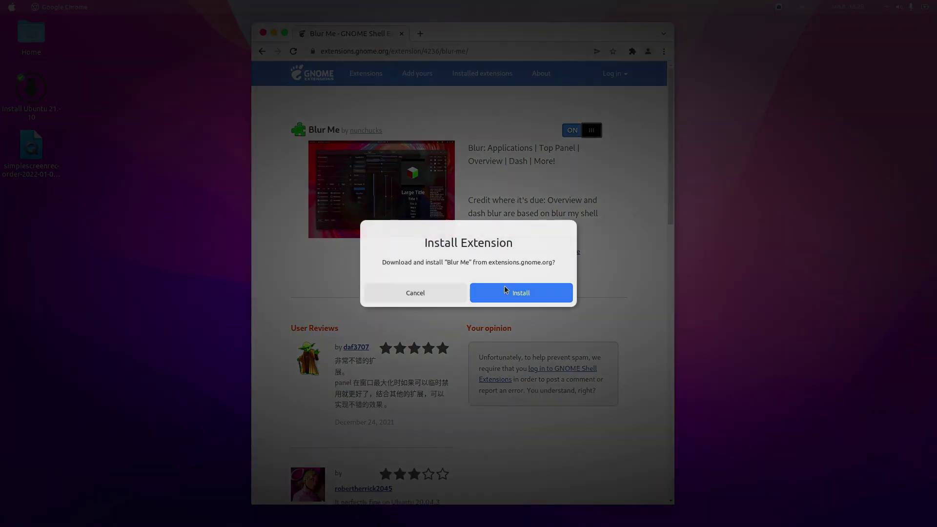
pyautogui.click(500, 294)
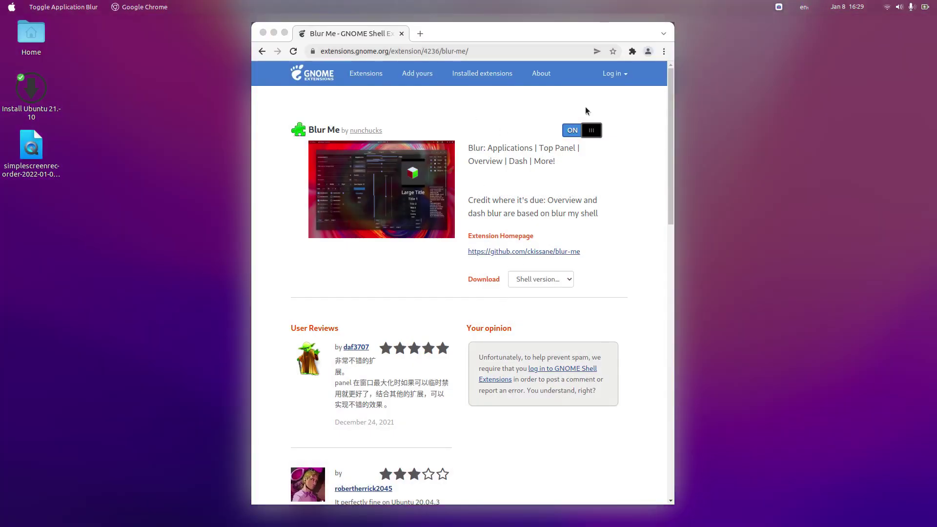
# - Toggle the application blur for gjs and close the Chrome window
pyautogui.click(74, 8)
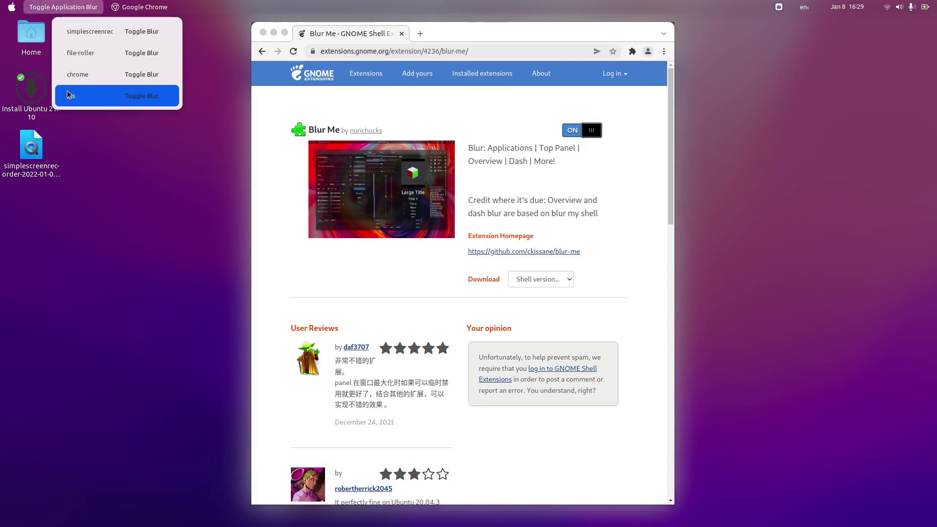
pyautogui.click(155, 96)
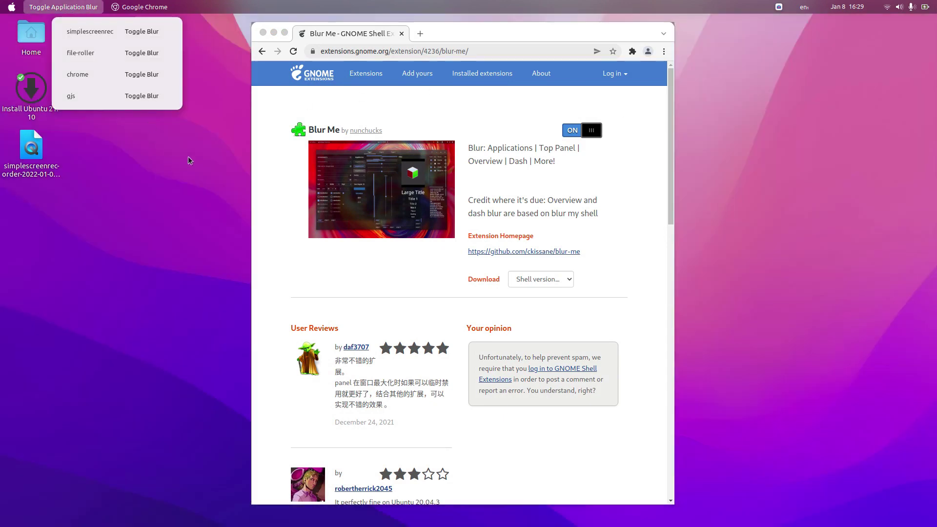
pyautogui.click(205, 127)
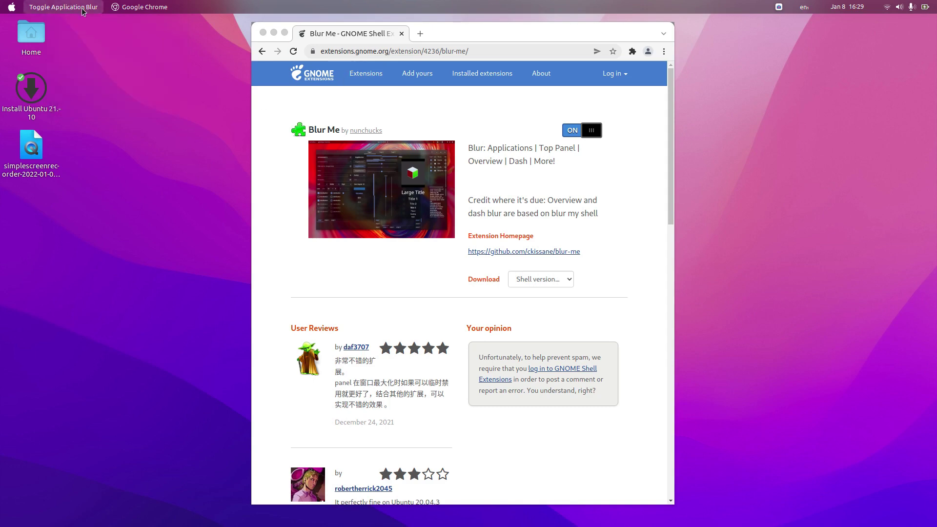
pyautogui.click(264, 33)
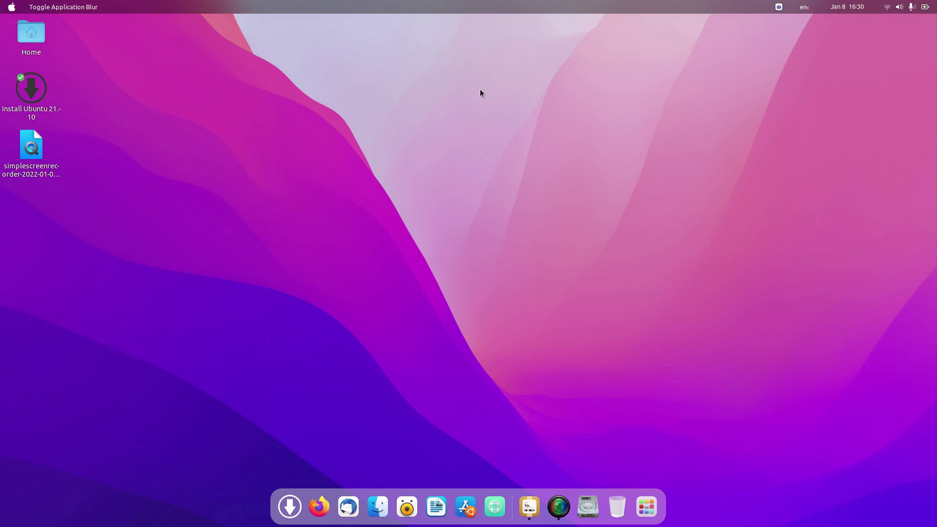
# - Raise the Blur Me extension's Sigma and Brightness to their maximum, adjust its dash opacity, and close the Extensions windows
pyautogui.click(343, 163)
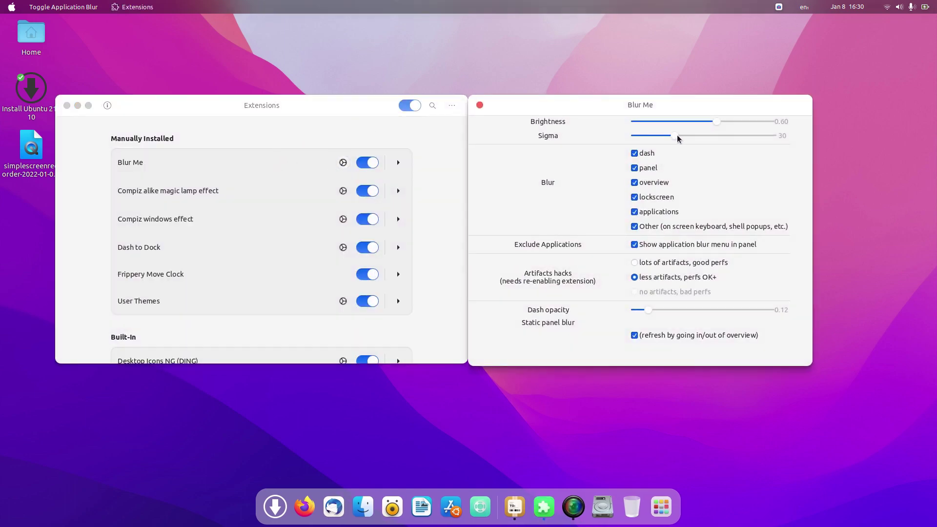
pyautogui.moveTo(778, 141); pyautogui.dragTo(799, 143)
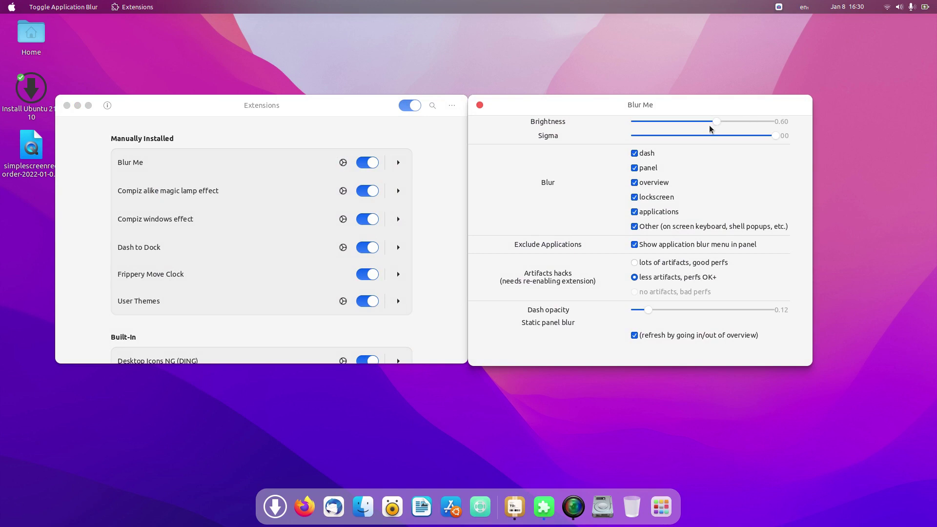
pyautogui.moveTo(764, 122); pyautogui.dragTo(840, 122)
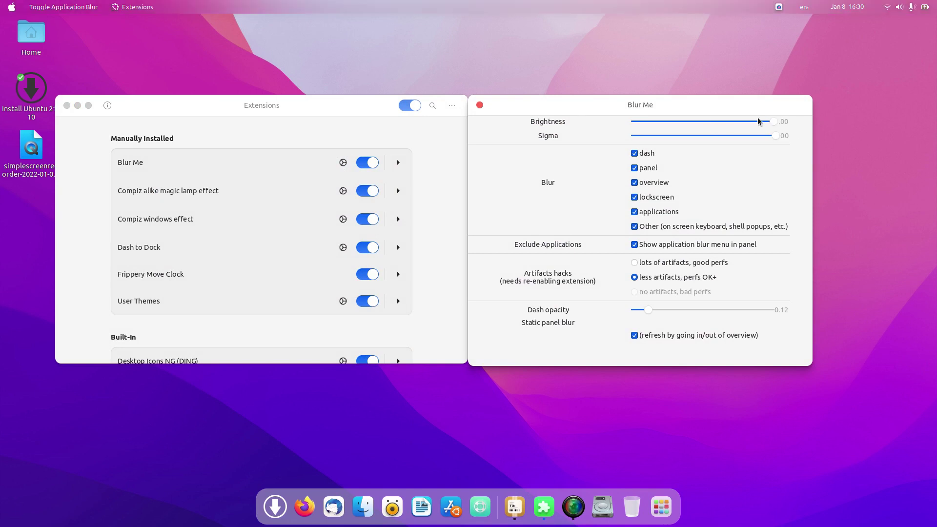
pyautogui.moveTo(773, 125)
pyautogui.mouseDown()
pyautogui.moveTo(757, 126)
pyautogui.moveTo(769, 127)
pyautogui.mouseUp()
pyautogui.moveTo(680, 313); pyautogui.dragTo(659, 322)
pyautogui.click(480, 105)
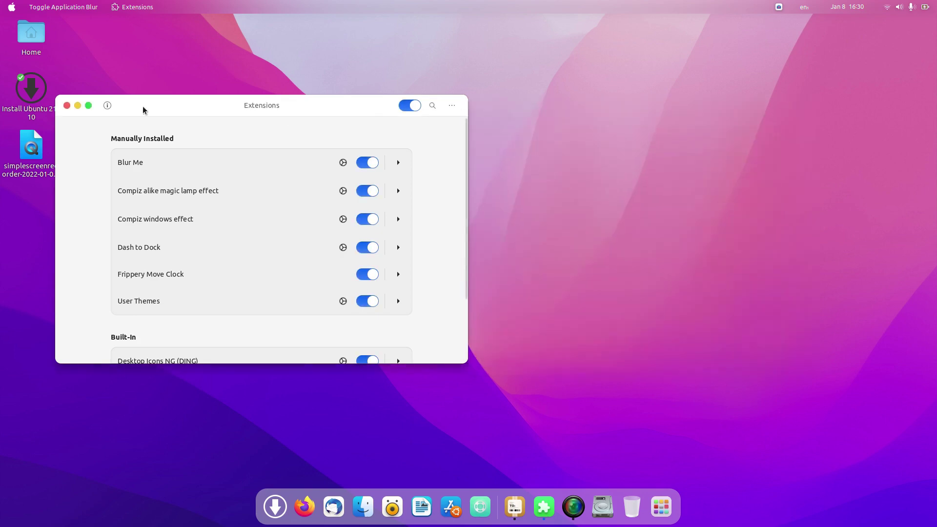
pyautogui.click(67, 105)
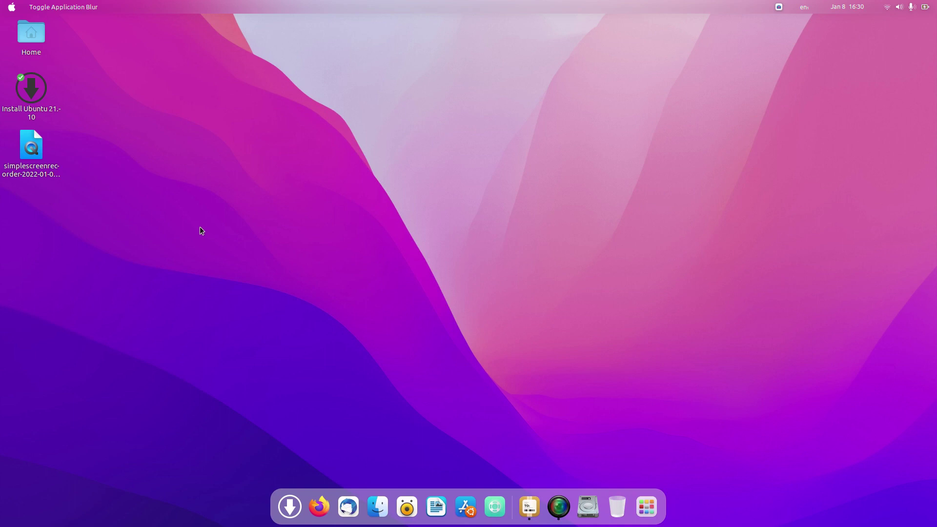
# - Open a new terminal window and bring up its preferences
pyautogui.hotkey('ctrl', 'alt', 't')
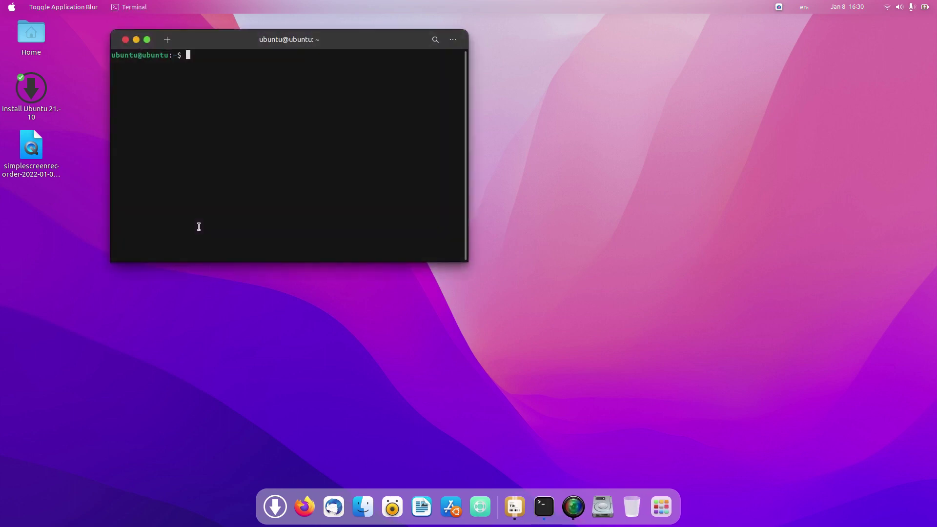
pyautogui.rightClick(220, 46)
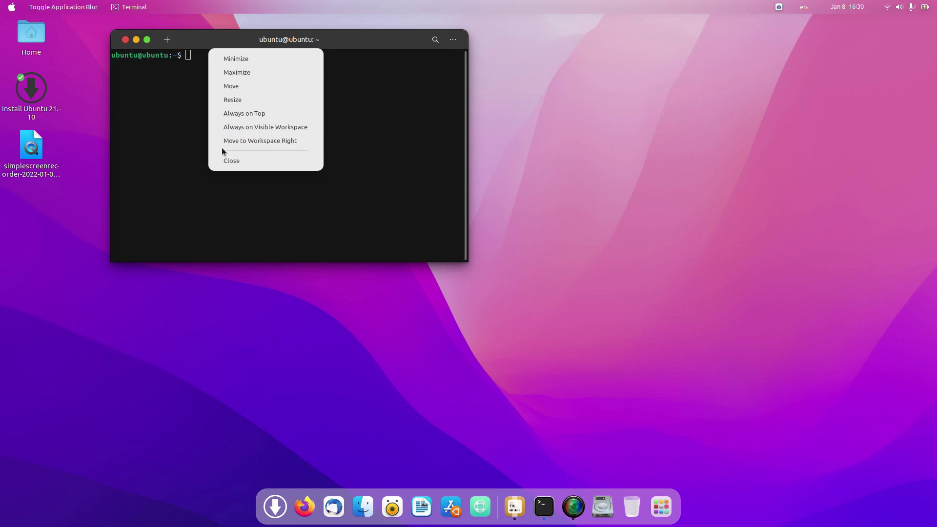
pyautogui.click(177, 135)
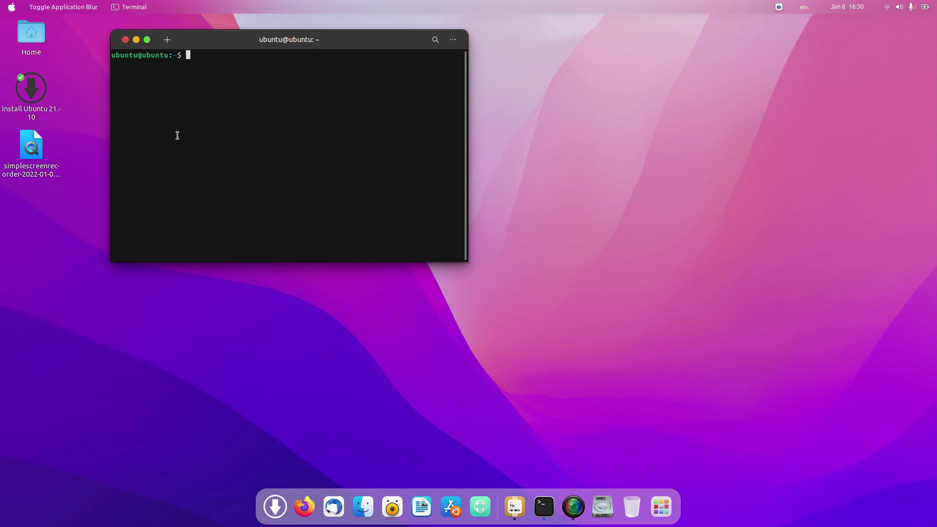
pyautogui.click(453, 39)
pyautogui.click(389, 141)
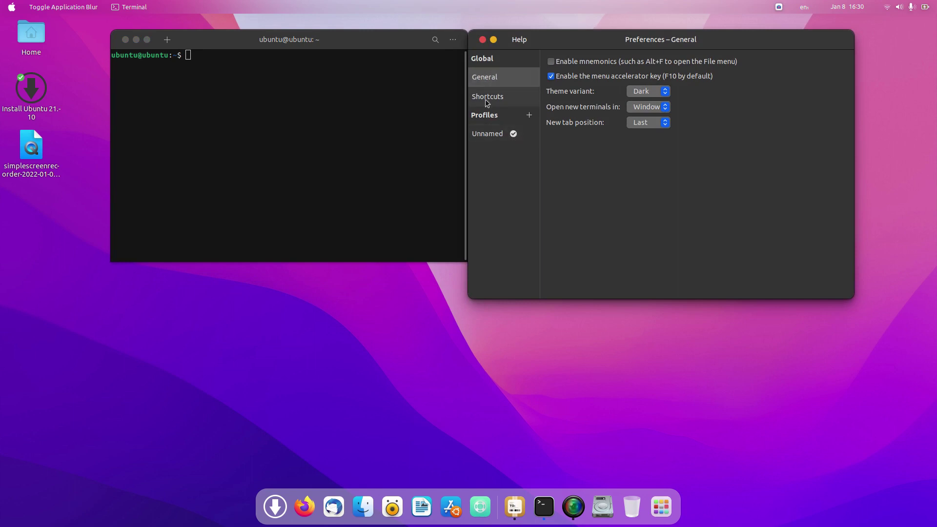
# - Review the Unnamed profile's text and color options, and set the terminal's theme variant to Light
pyautogui.click(487, 136)
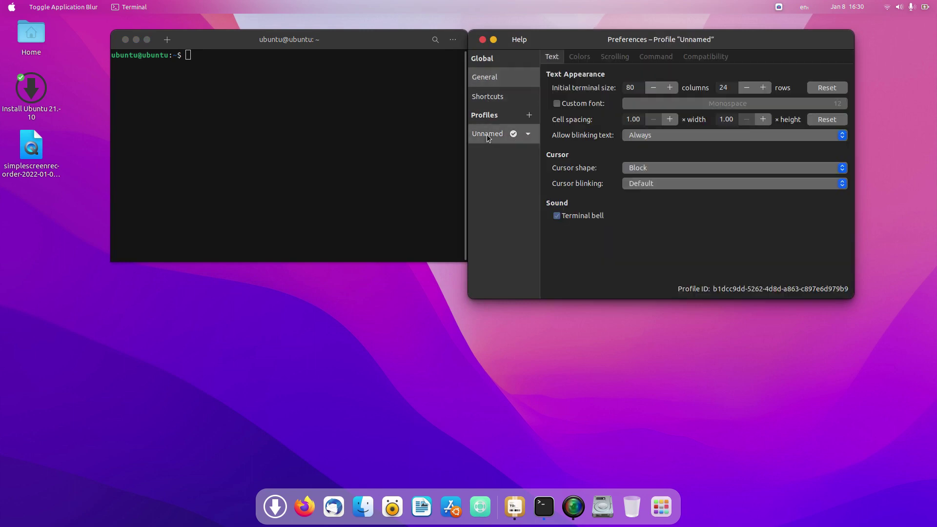
pyautogui.click(583, 60)
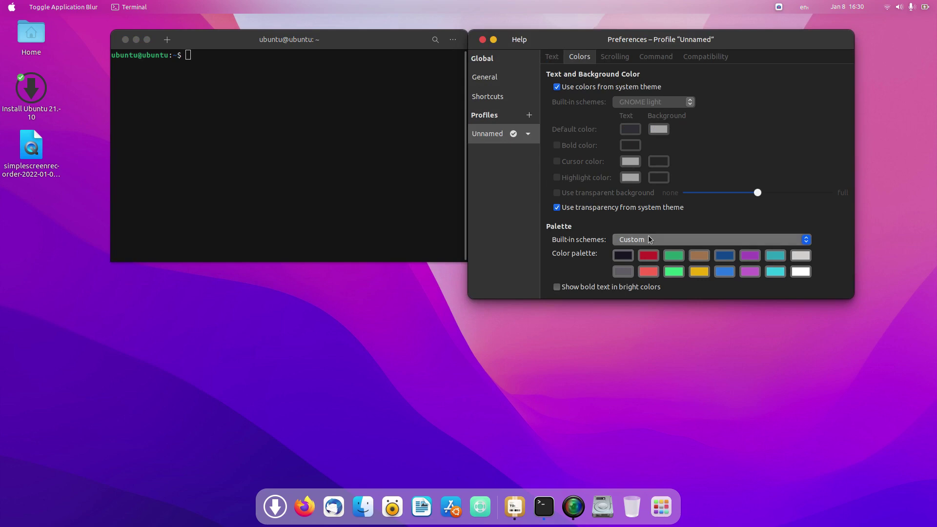
pyautogui.click(557, 61)
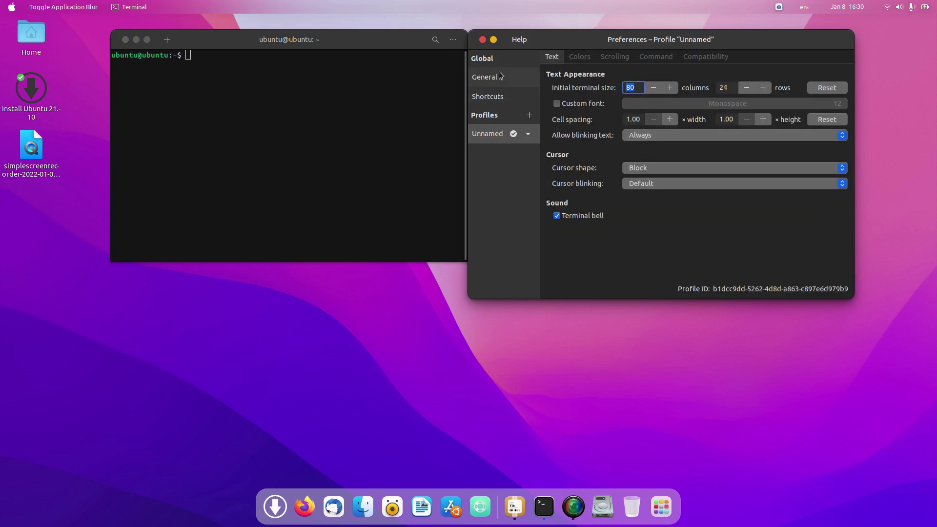
pyautogui.click(528, 77)
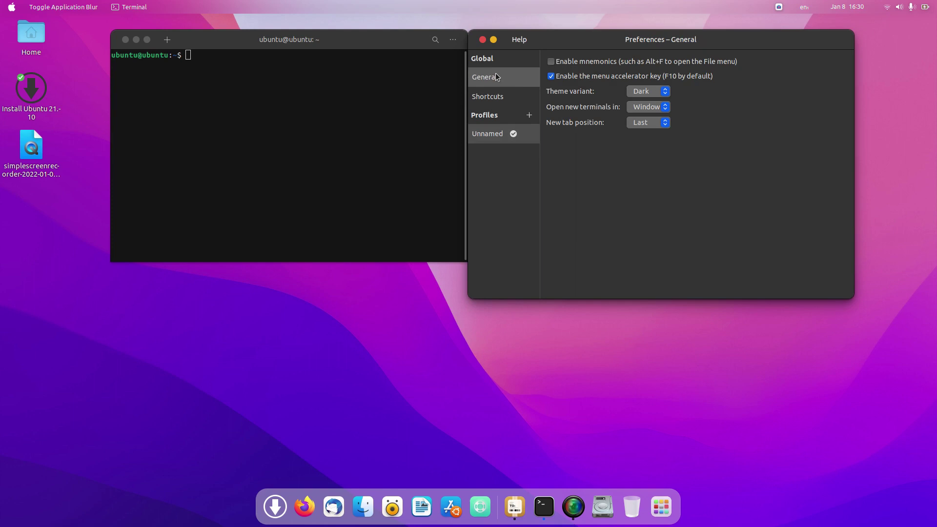
pyautogui.click(660, 93)
pyautogui.click(645, 75)
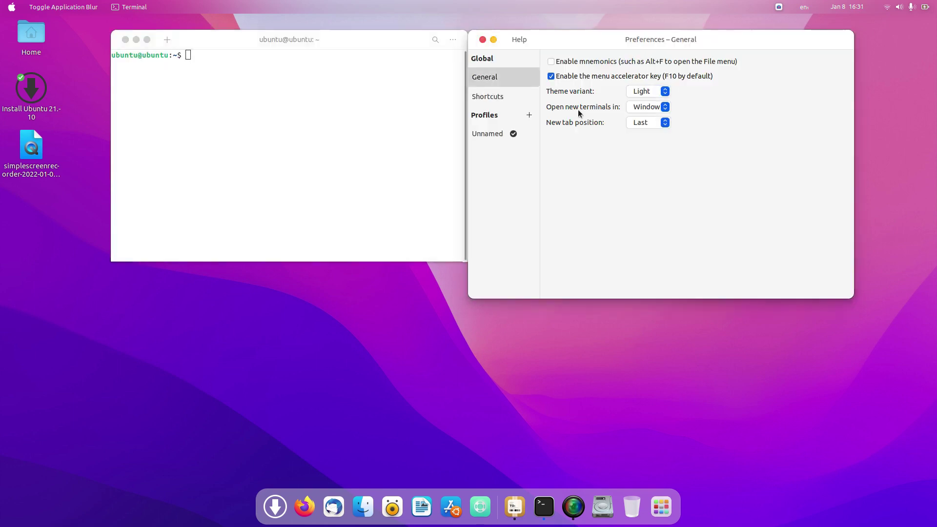
# - Make the Unnamed profile's background transparent instead of using the system theme's transparency, with the transparency level slightly below halfway
pyautogui.click(507, 133)
pyautogui.click(586, 57)
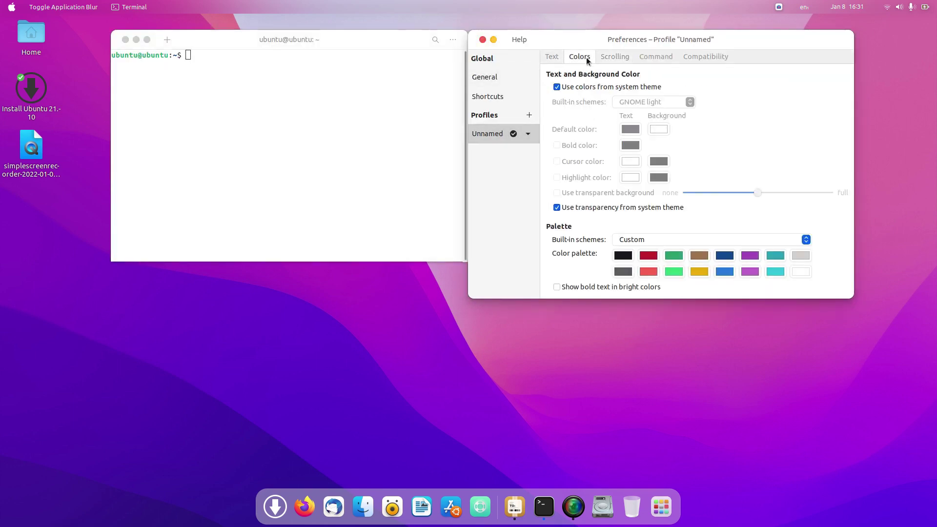
pyautogui.click(592, 207)
pyautogui.click(582, 193)
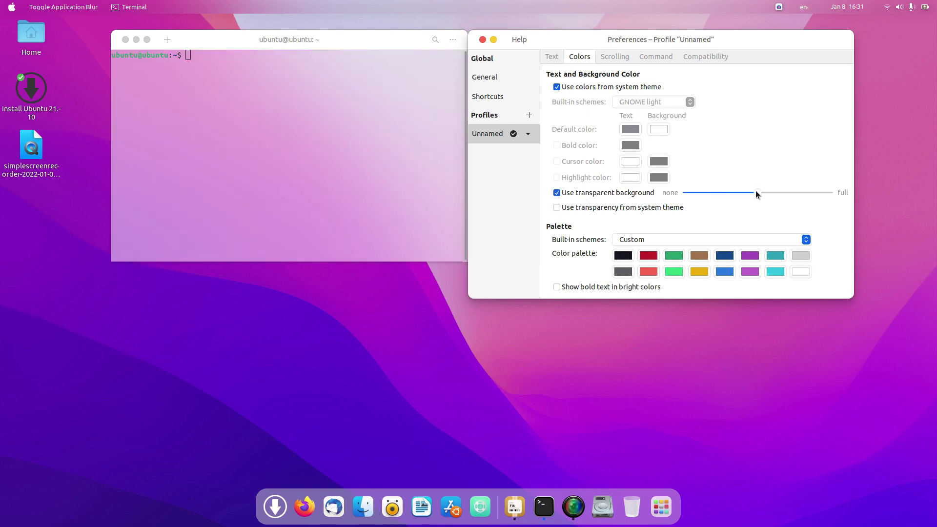
pyautogui.moveTo(746, 193); pyautogui.dragTo(743, 192)
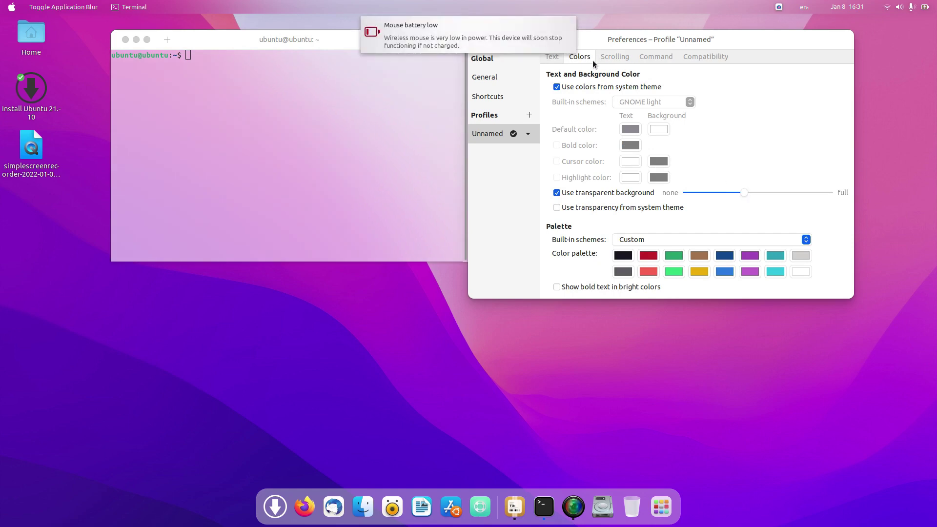
# - Dismiss the mouse battery notification, close the terminal preferences, and move the terminal window to the middle of the desktop
pyautogui.click(567, 25)
pyautogui.moveTo(637, 40); pyautogui.dragTo(507, 61)
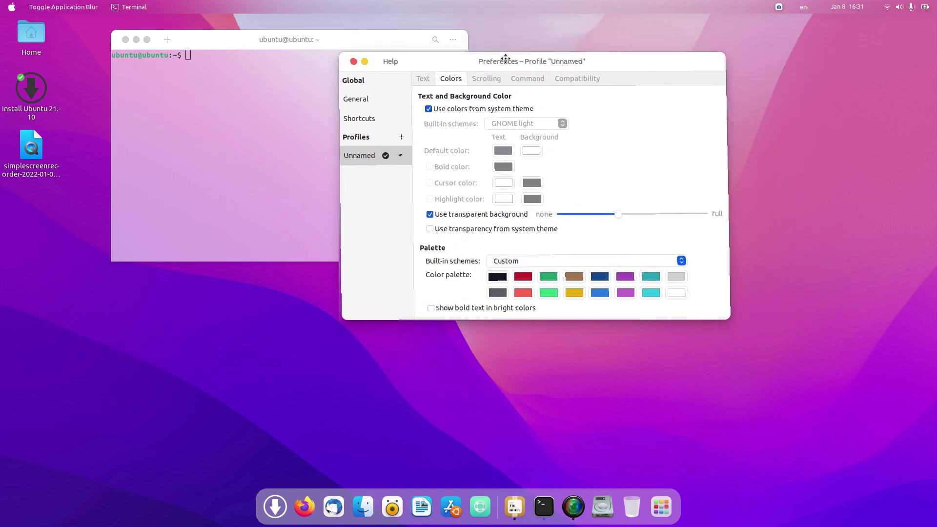
pyautogui.click(352, 61)
pyautogui.moveTo(287, 51); pyautogui.dragTo(526, 141)
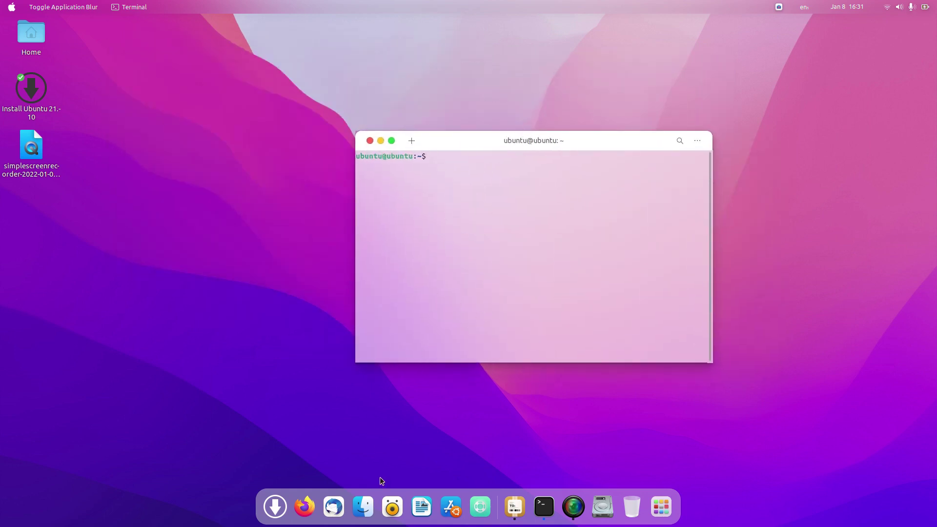
# - Open a Files window and reposition it and the terminal window on the desktop
pyautogui.click(363, 507)
pyautogui.moveTo(309, 54); pyautogui.dragTo(484, 105)
pyautogui.click(592, 158)
pyautogui.moveTo(590, 142); pyautogui.dragTo(613, 171)
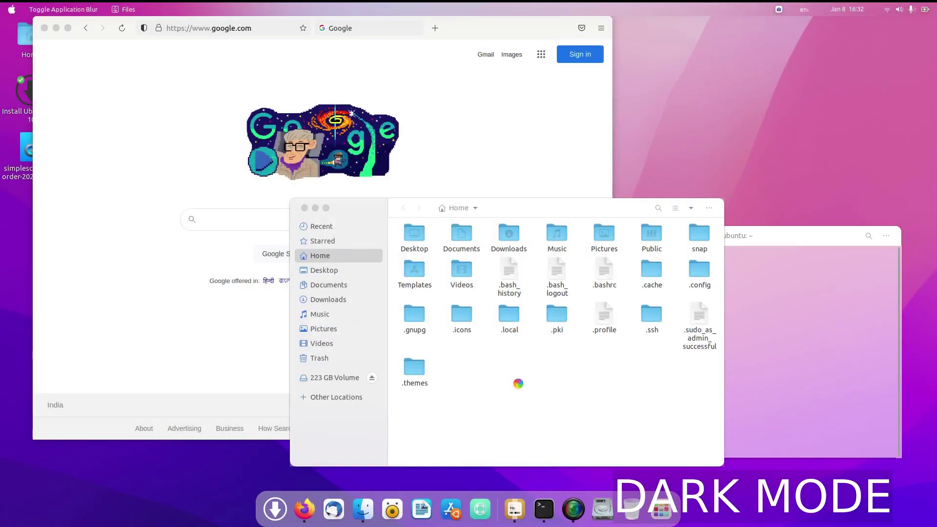
# - Set the Applications theme to WhiteSur-dark in the Tweaks appearance settings
pyautogui.click(255, 150)
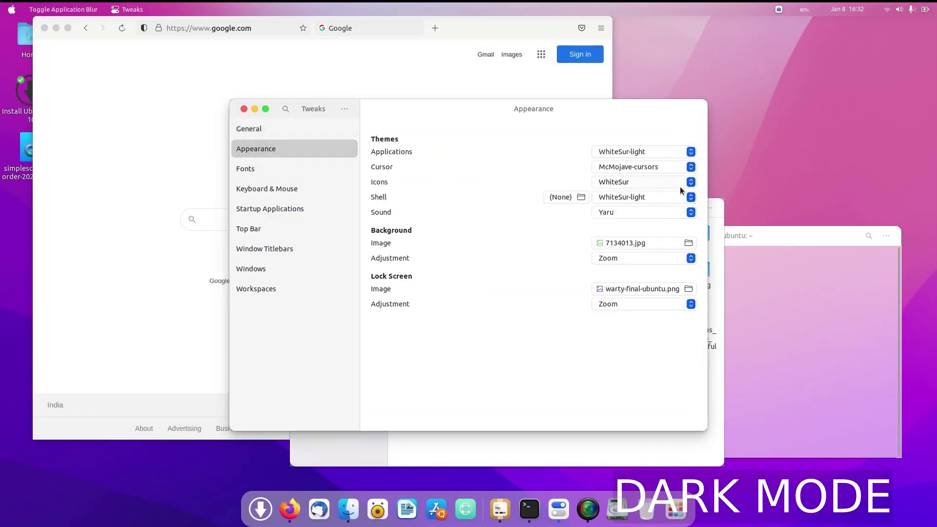
pyautogui.click(660, 155)
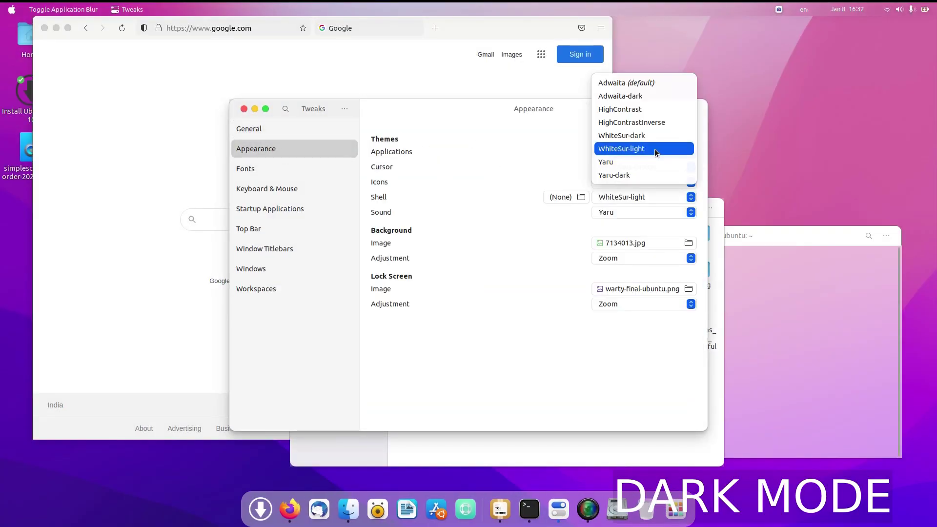
pyautogui.click(655, 149)
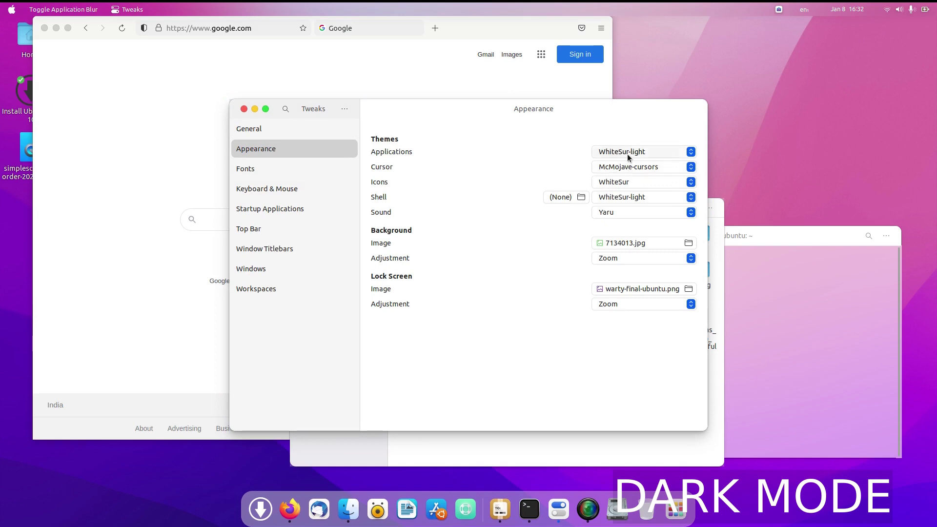
pyautogui.click(616, 151)
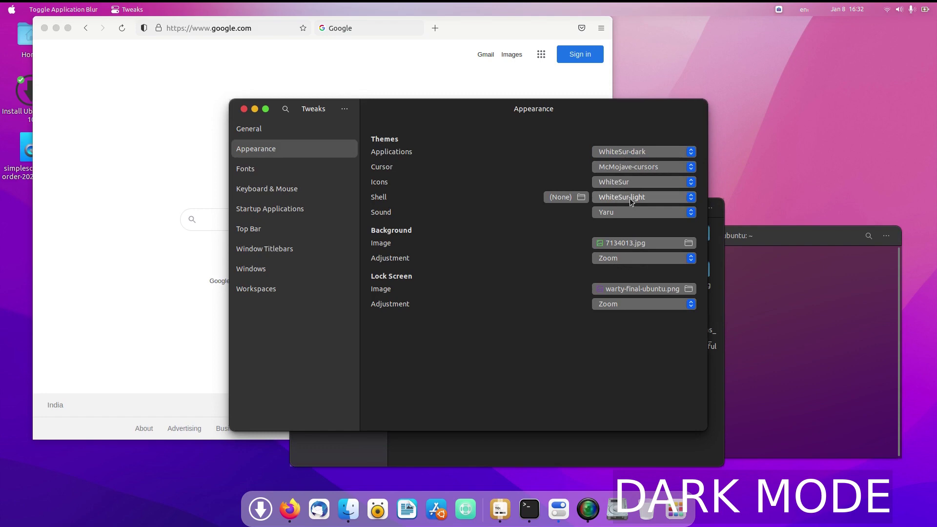
# - Set both the Shell theme and the Icons theme to WhiteSur-dark
pyautogui.click(630, 198)
pyautogui.click(630, 190)
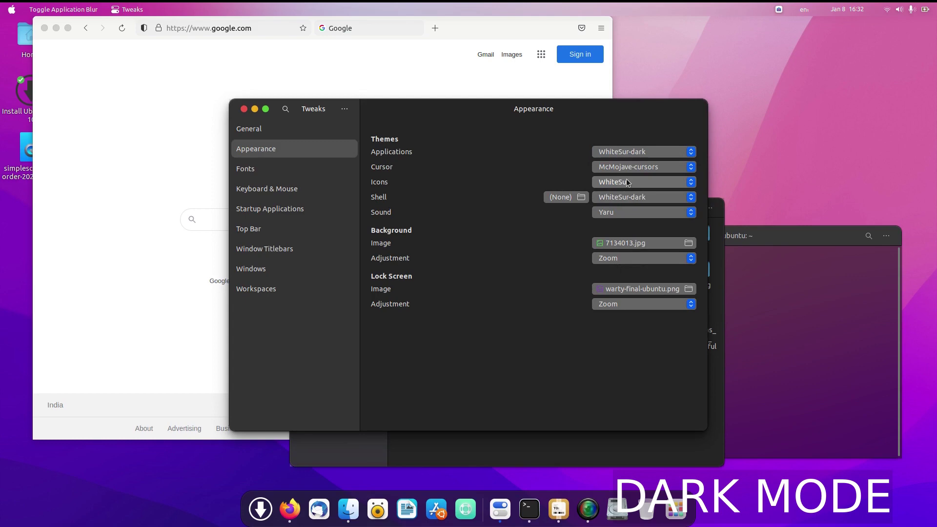
pyautogui.click(628, 183)
pyautogui.click(554, 180)
pyautogui.click(610, 184)
pyautogui.click(611, 197)
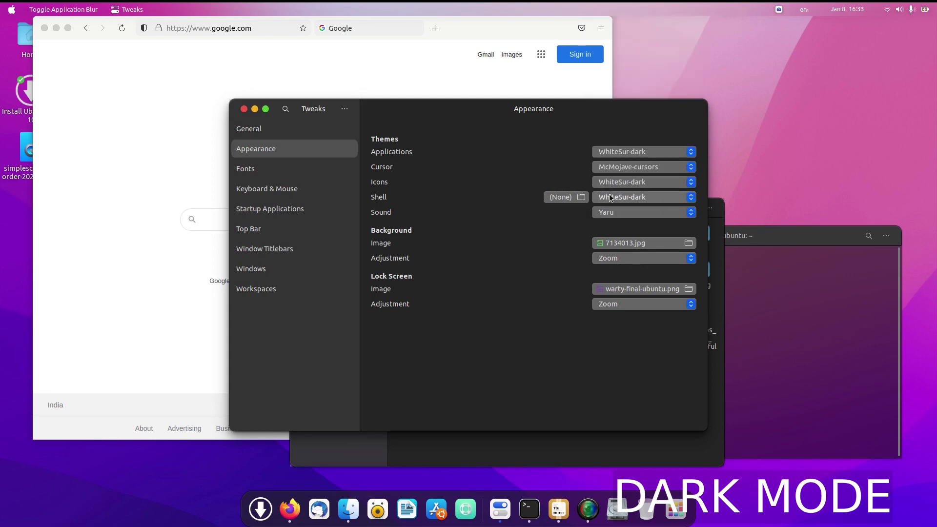
# - Close Tweaks and move the Files and terminal windows so they overlap the Firefox window
pyautogui.moveTo(458, 111); pyautogui.dragTo(594, 73)
pyautogui.click(380, 72)
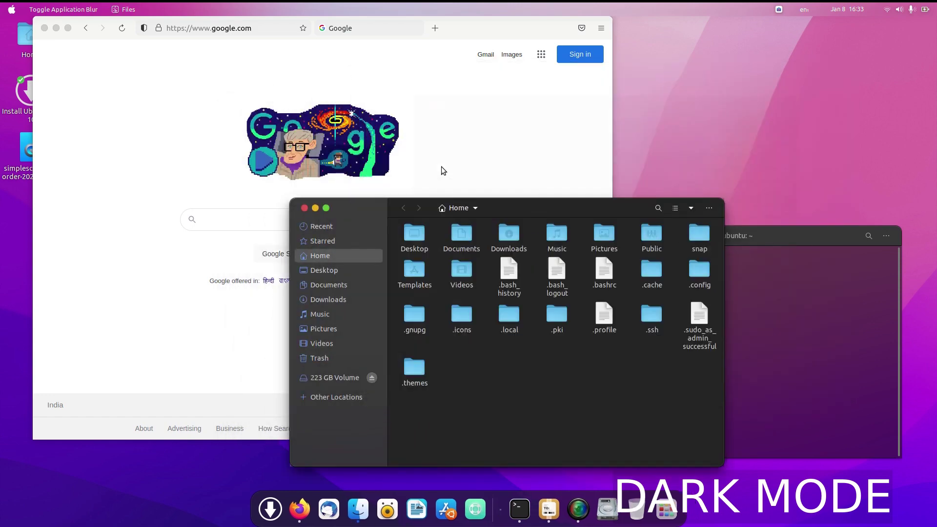
pyautogui.moveTo(471, 206); pyautogui.dragTo(507, 62)
pyautogui.moveTo(784, 240); pyautogui.dragTo(745, 157)
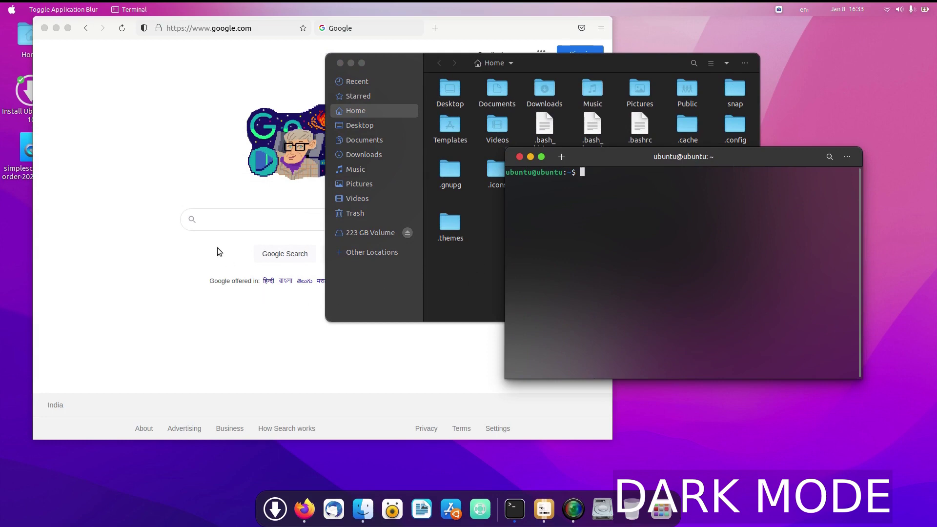
# - Close the Firefox window and spread the Files and terminal windows apart on the desktop
pyautogui.click(192, 188)
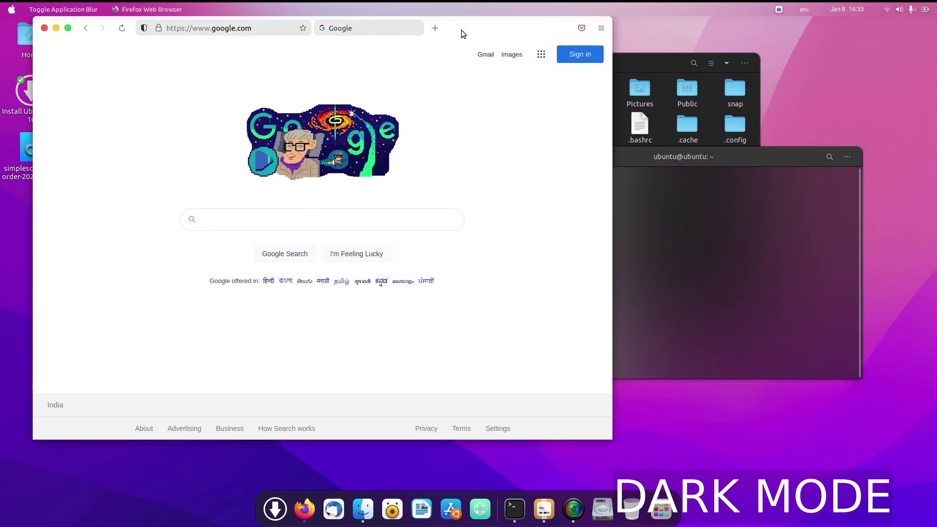
pyautogui.click(43, 28)
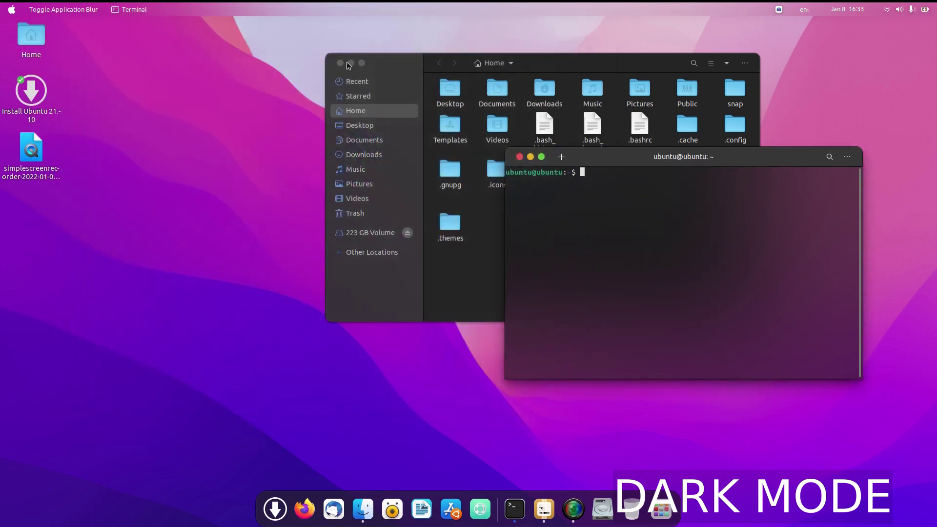
pyautogui.moveTo(623, 54); pyautogui.dragTo(400, 84)
pyautogui.moveTo(642, 152); pyautogui.dragTo(594, 149)
# - Open the display settings from the desktop, and switch to the background settings
pyautogui.rightClick(651, 97)
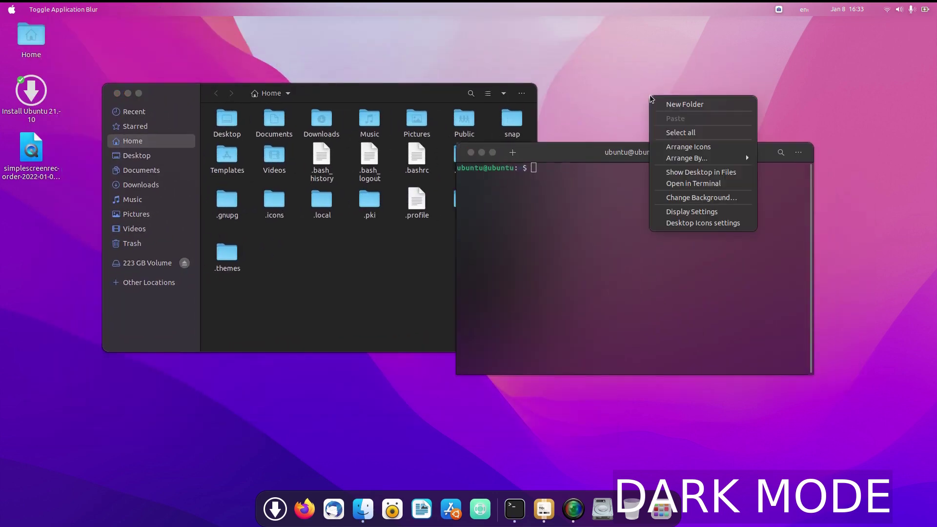
pyautogui.click(689, 211)
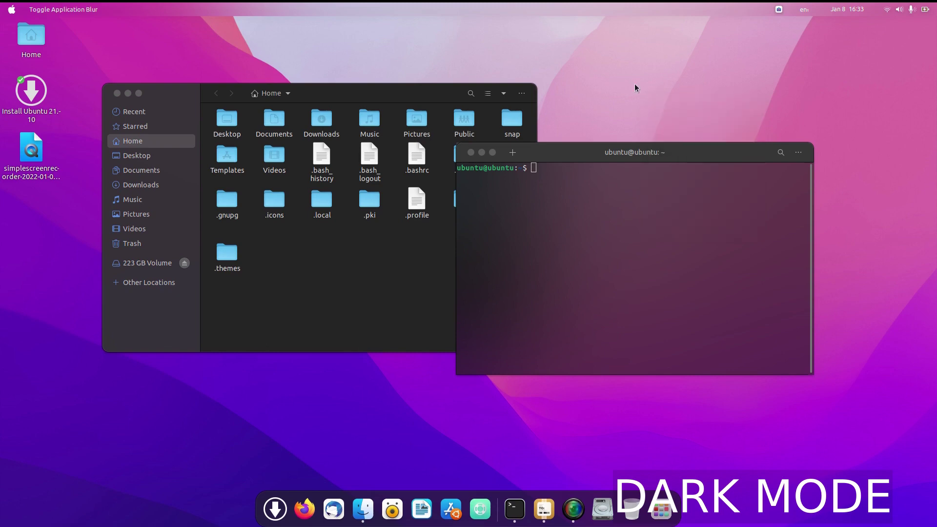
pyautogui.rightClick(638, 85)
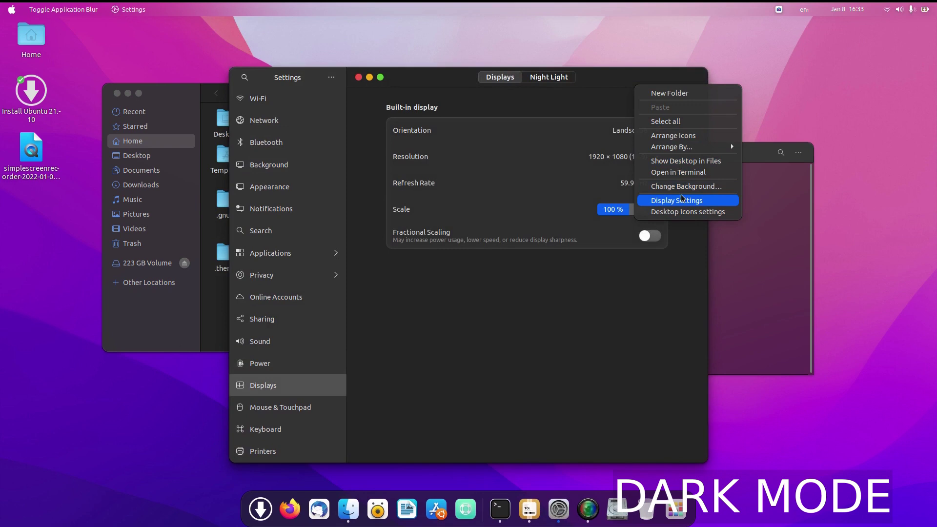
pyautogui.click(683, 186)
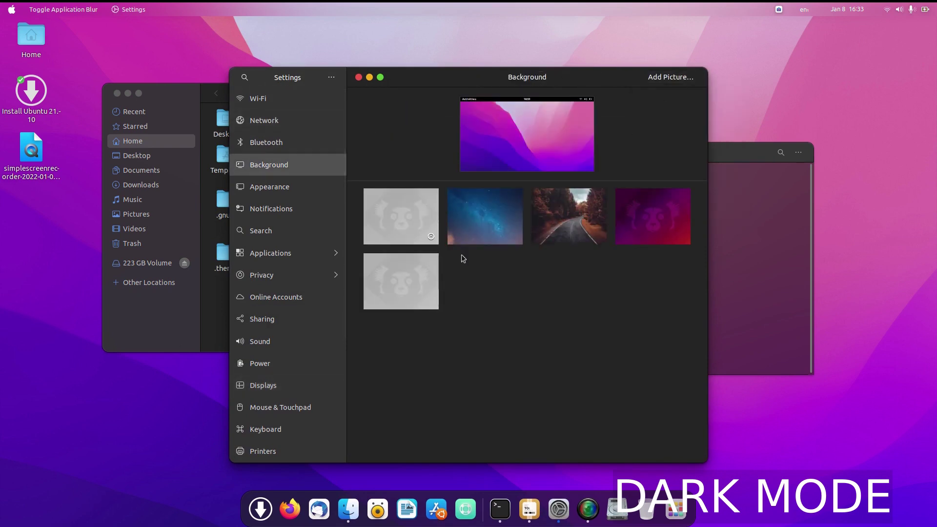
# - Set wallpapersden.com_dark-blue-ios-13-apple_3840x2160.jpg from Downloads as the wallpaper, replacing the existing copy in Wallpapers, and close the Files window
pyautogui.click(214, 303)
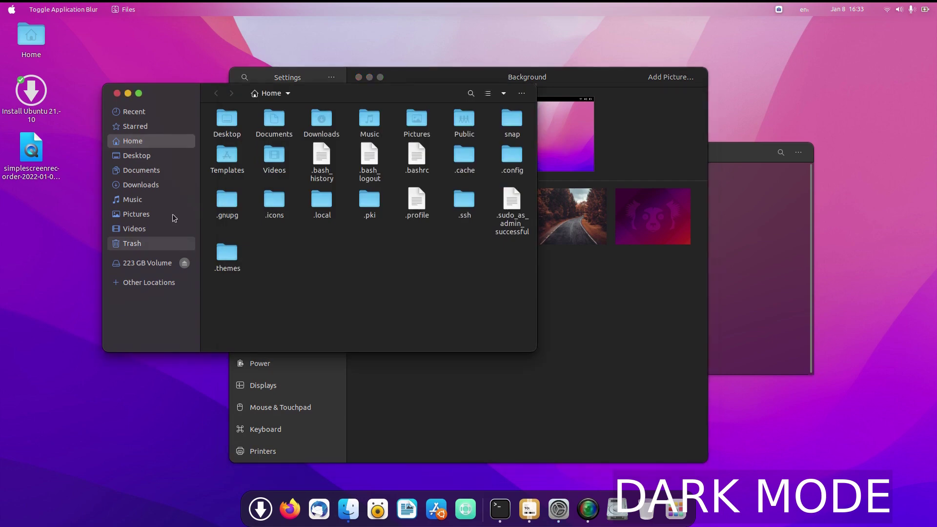
pyautogui.click(126, 185)
pyautogui.rightClick(320, 139)
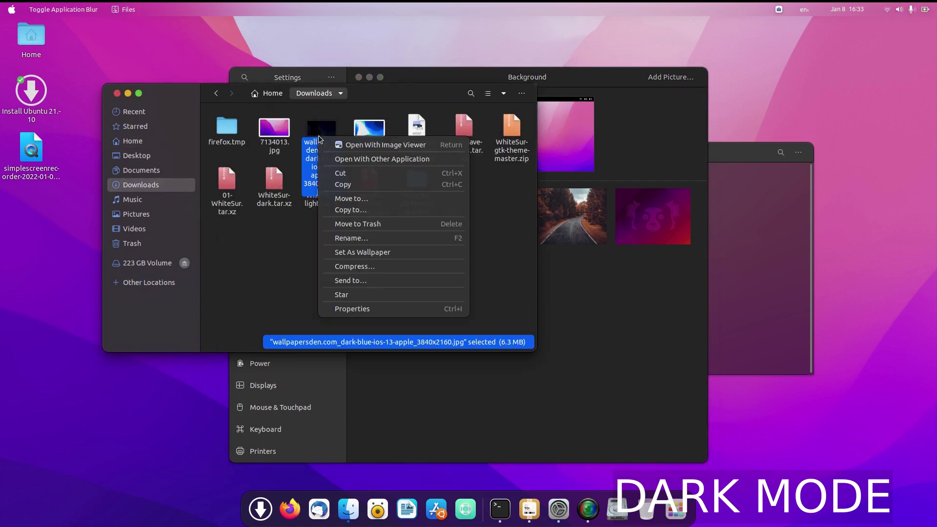
pyautogui.click(363, 252)
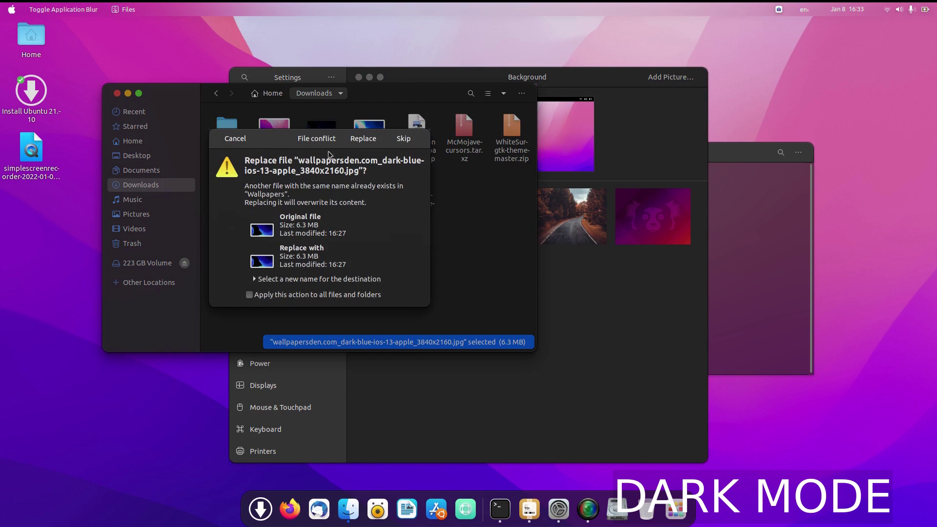
pyautogui.click(363, 139)
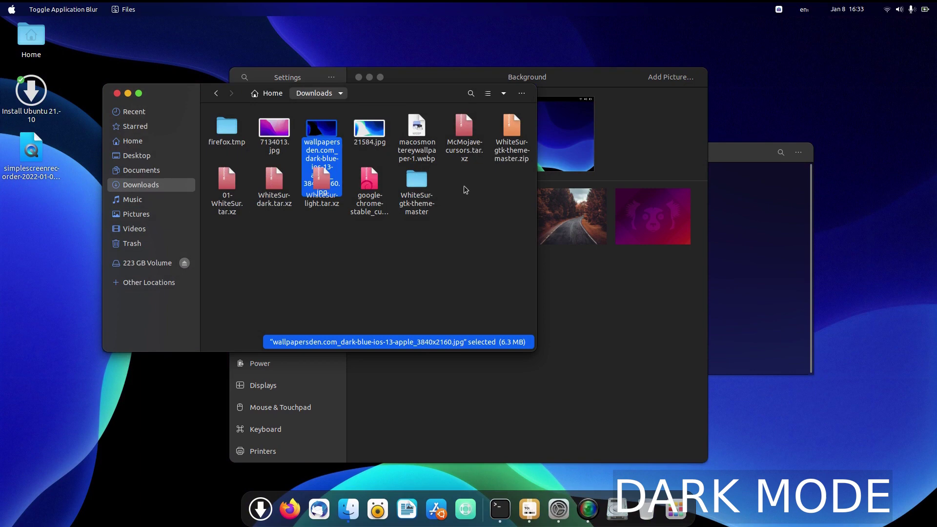
pyautogui.click(117, 93)
# - Rearrange the Settings and terminal windows over the new wallpaper, keeping the terminal in front
pyautogui.moveTo(472, 84); pyautogui.dragTo(246, 79)
pyautogui.click(540, 188)
pyautogui.moveTo(572, 161); pyautogui.dragTo(523, 227)
pyautogui.moveTo(361, 69); pyautogui.dragTo(441, 38)
pyautogui.click(646, 230)
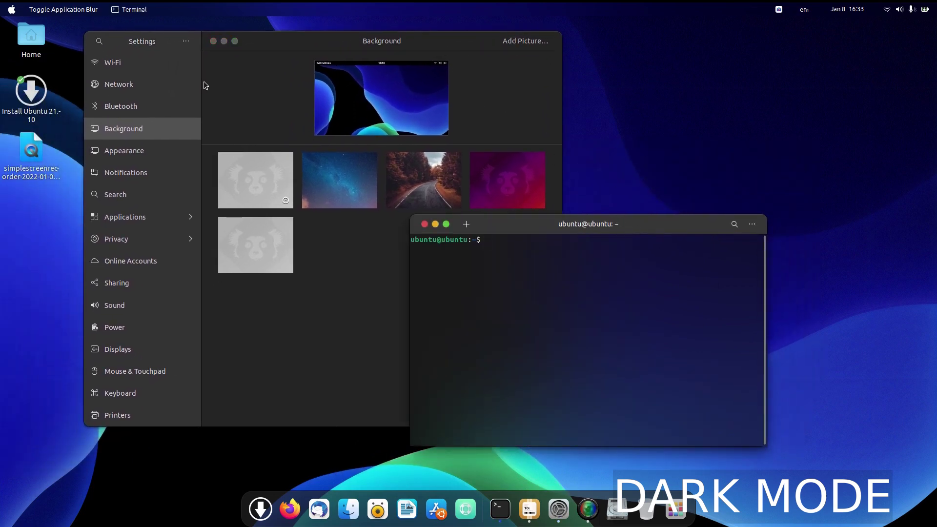
# - Toggle the application blur for gjs twice, and close the blur list
pyautogui.click(38, 11)
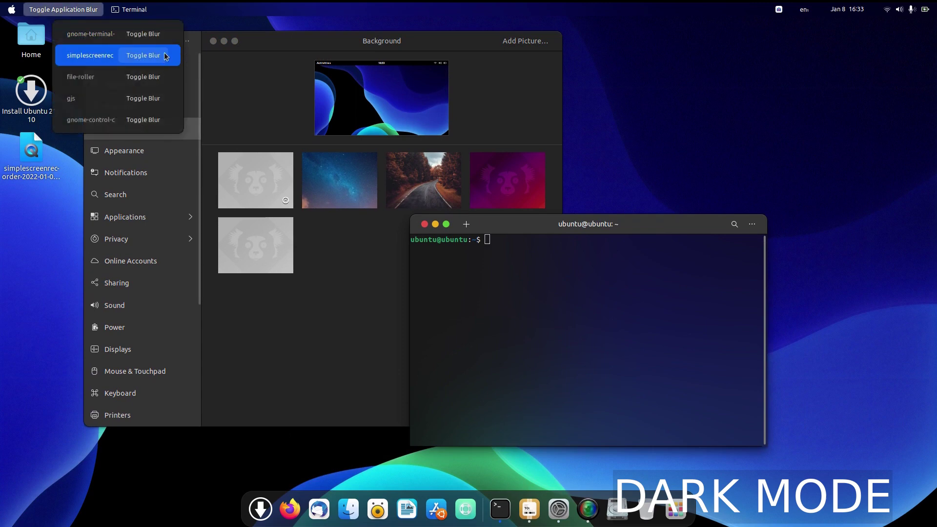
pyautogui.click(146, 99)
pyautogui.click(146, 99)
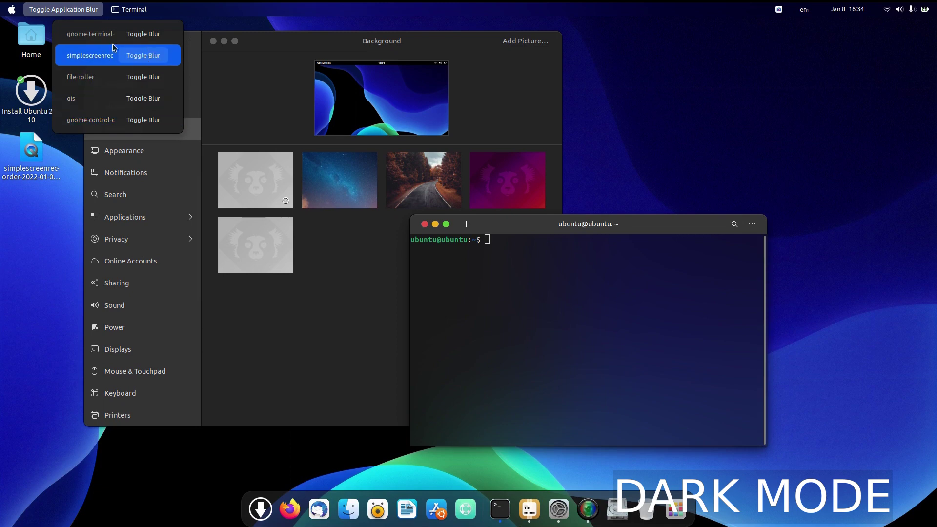
pyautogui.click(76, 163)
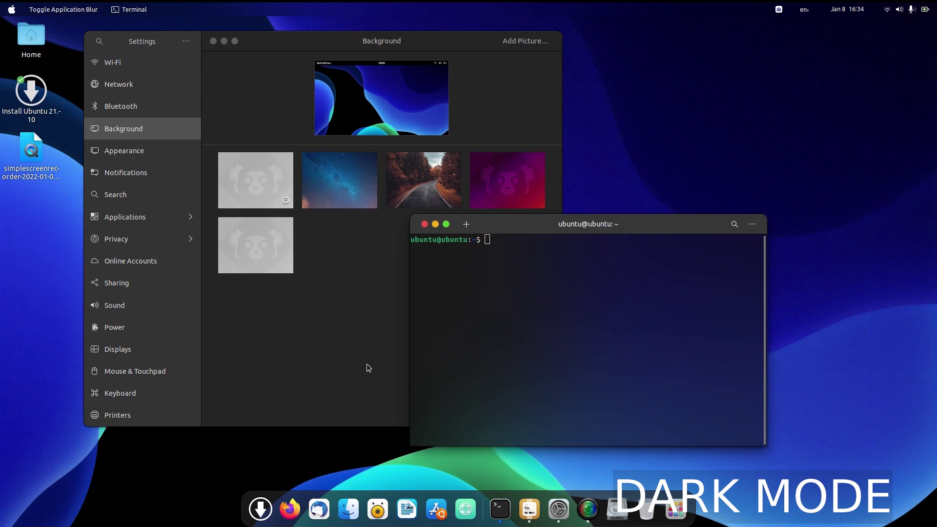
# - Switch the Blur Me extension off and back on in the Extensions app, and close its window
pyautogui.click(676, 510)
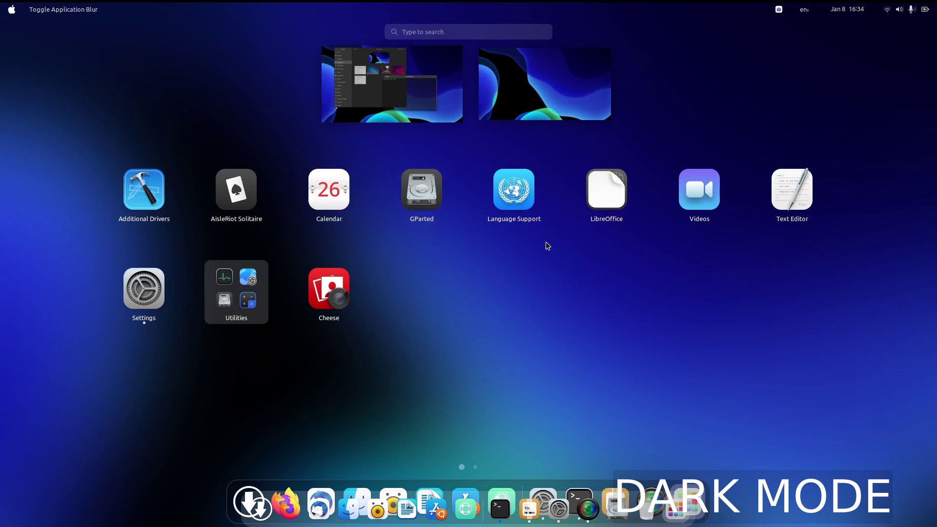
pyautogui.write('ex')
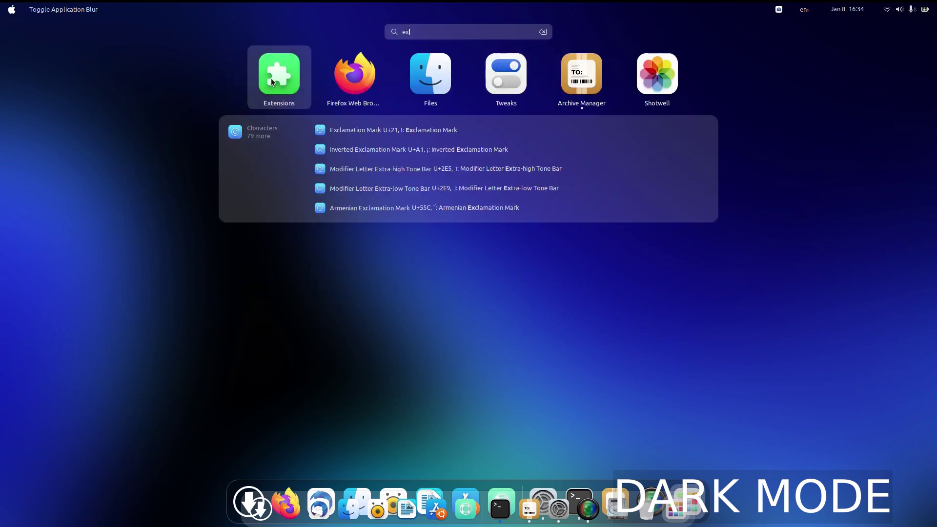
pyautogui.click(271, 80)
pyautogui.moveTo(346, 59); pyautogui.dragTo(528, 75)
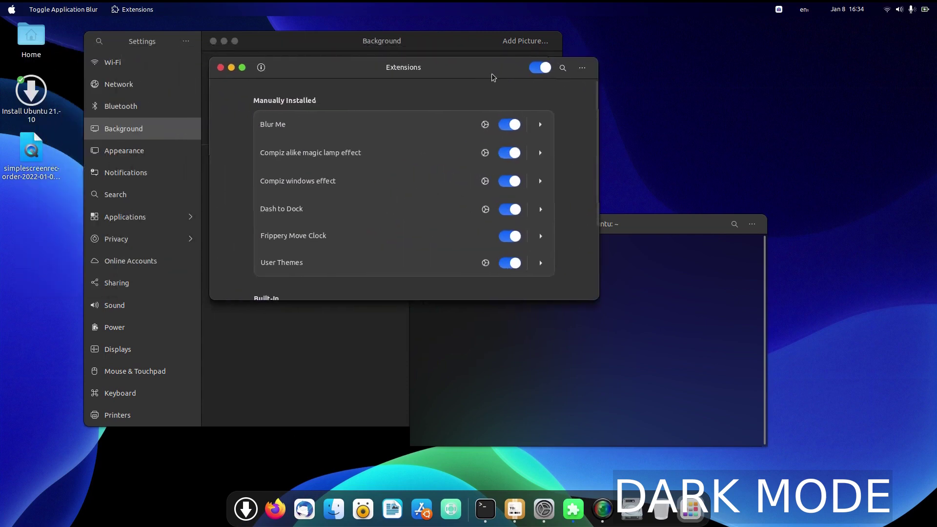
pyautogui.click(508, 127)
pyautogui.click(507, 126)
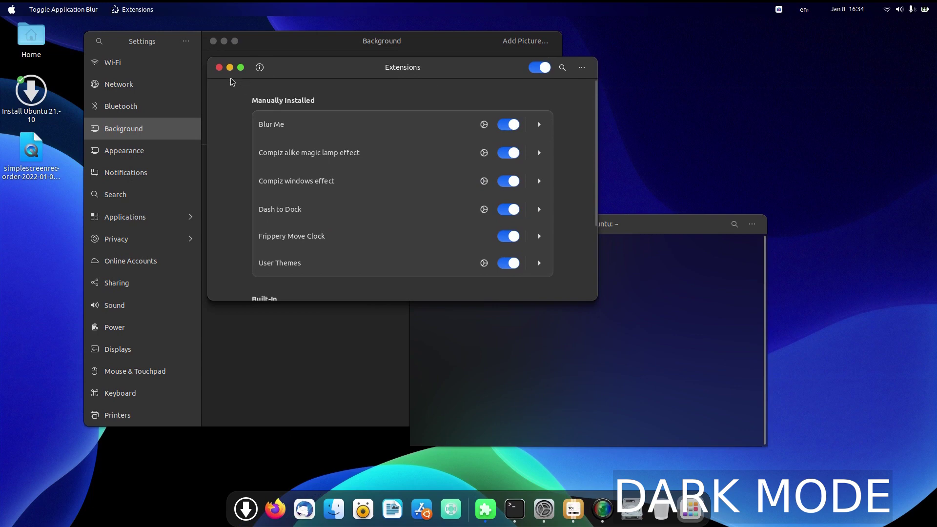
pyautogui.click(219, 68)
# - Shift the terminal window aside, and view the Dash to Dock position and size settings before closing them
pyautogui.moveTo(554, 227); pyautogui.dragTo(595, 228)
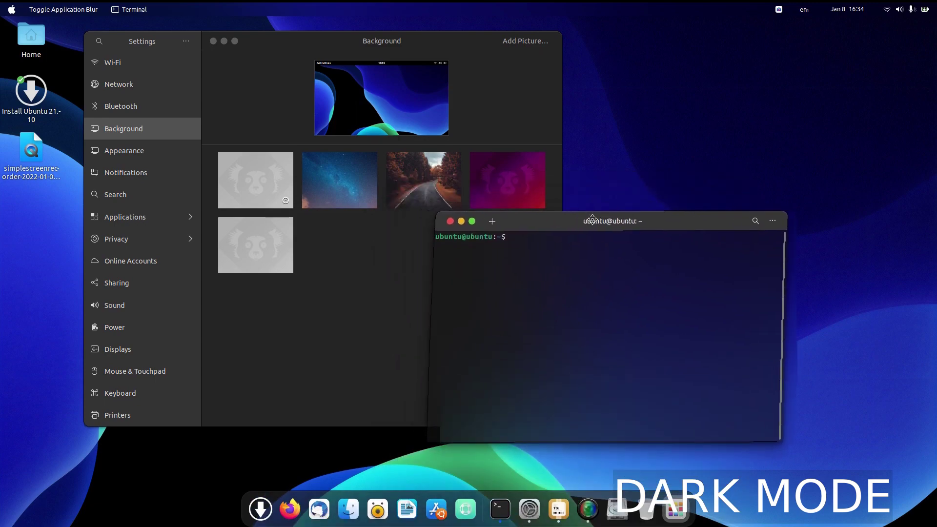
pyautogui.click(673, 512)
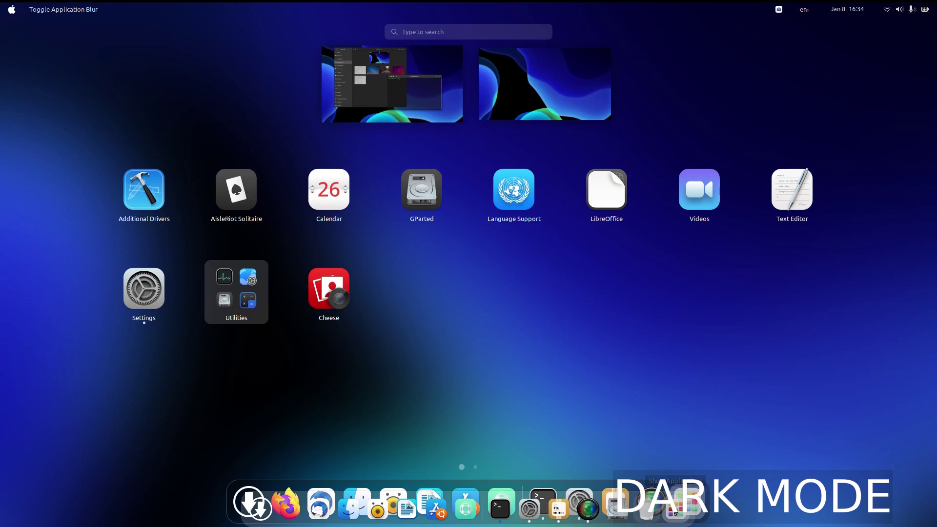
pyautogui.click(673, 511)
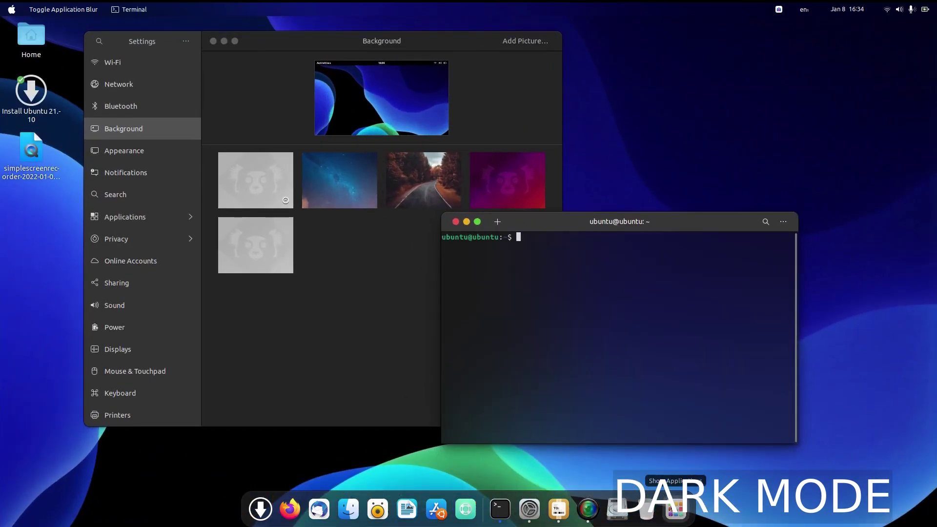
pyautogui.rightClick(675, 511)
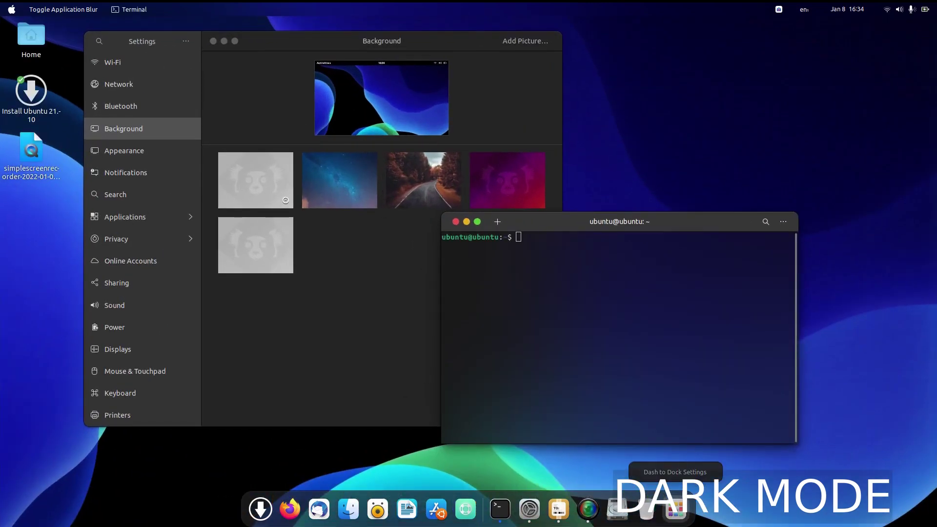
pyautogui.click(675, 472)
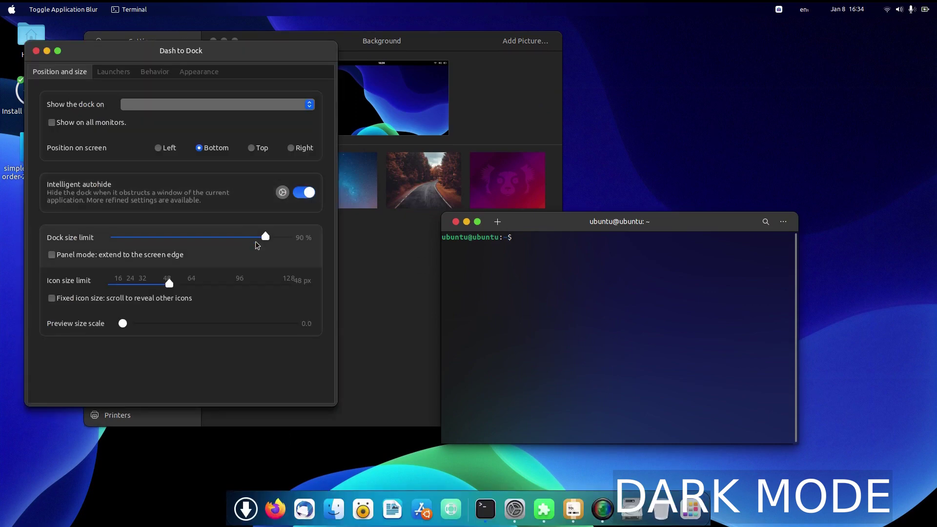
pyautogui.click(32, 56)
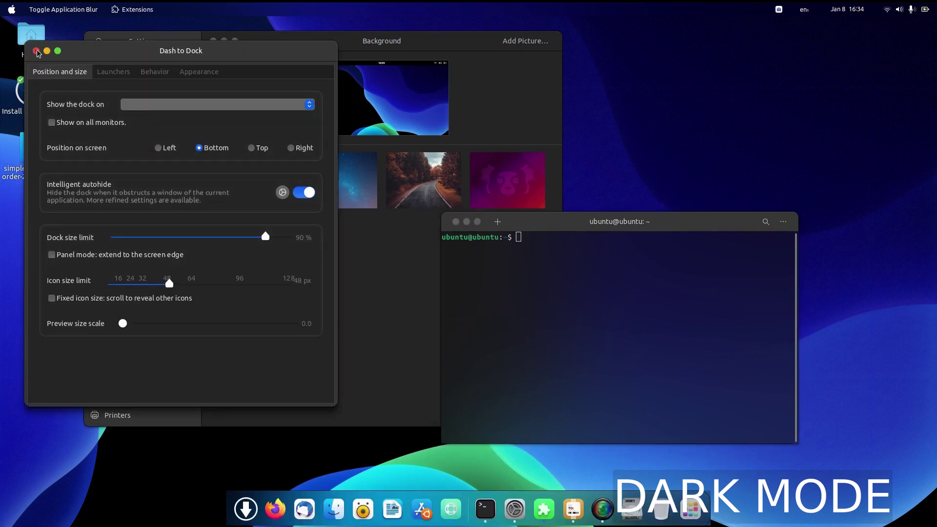
pyautogui.click(35, 50)
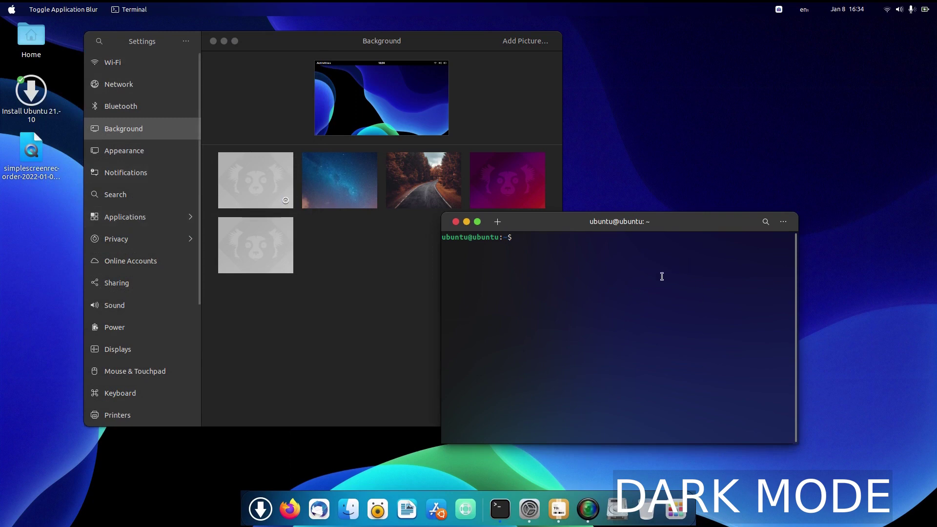
# - Move the terminal window higher over the Settings window, and view the system's About page in Settings
pyautogui.moveTo(627, 227); pyautogui.dragTo(623, 172)
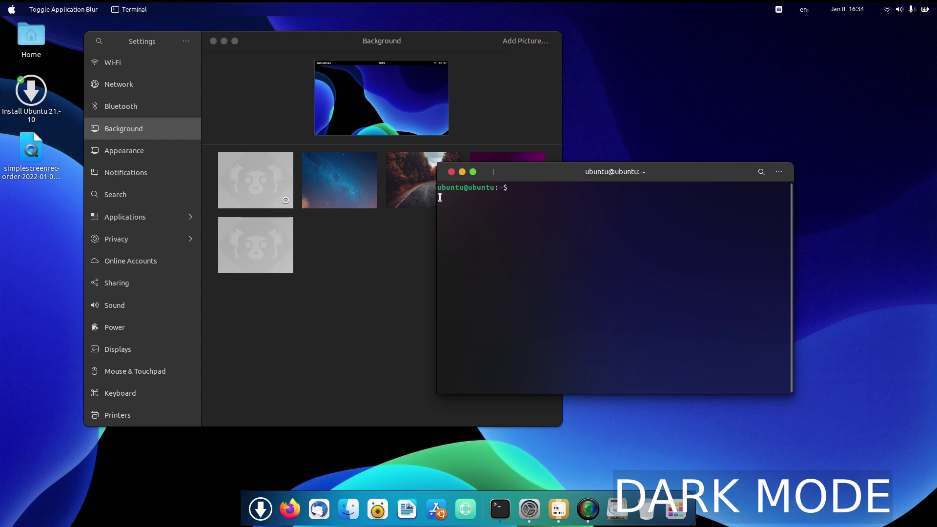
pyautogui.scroll(-2, 146, 290)
pyautogui.scroll(2, 147, 290)
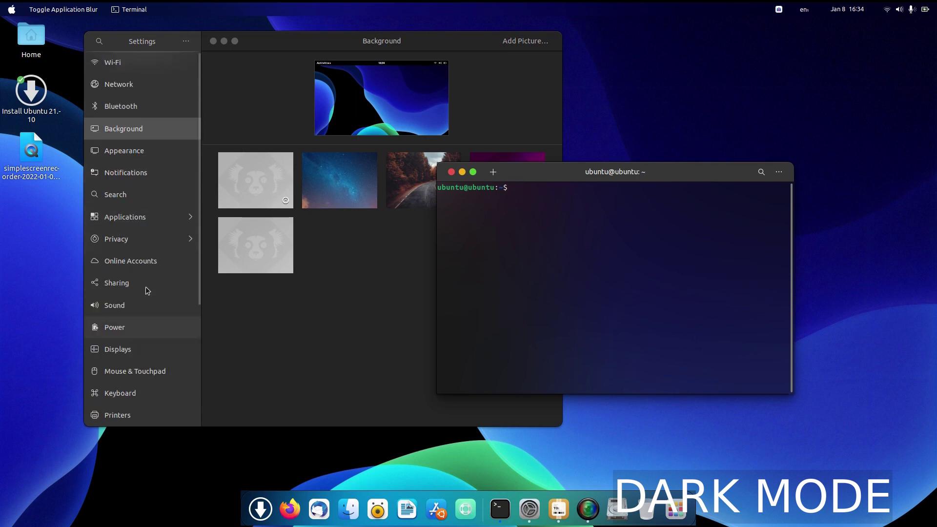
pyautogui.scroll(-8, 127, 391)
pyautogui.click(134, 409)
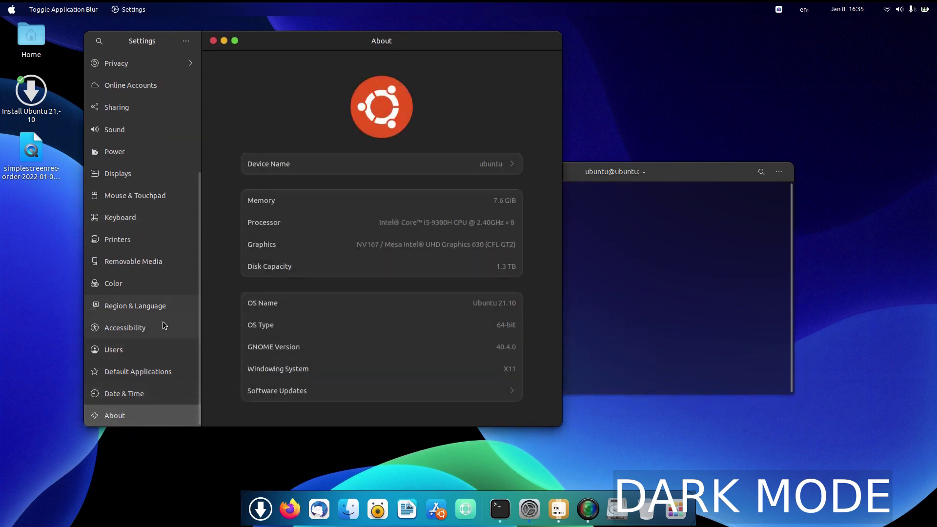
pyautogui.scroll(8, 162, 321)
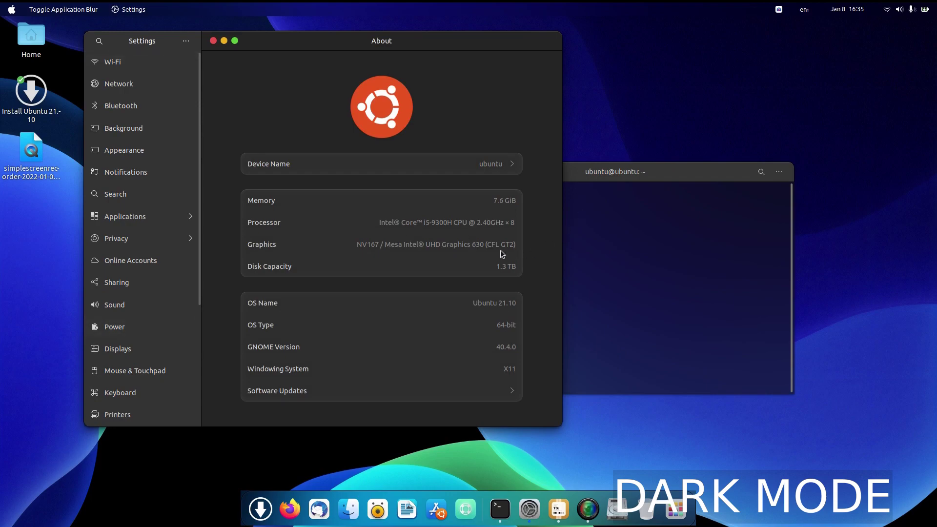